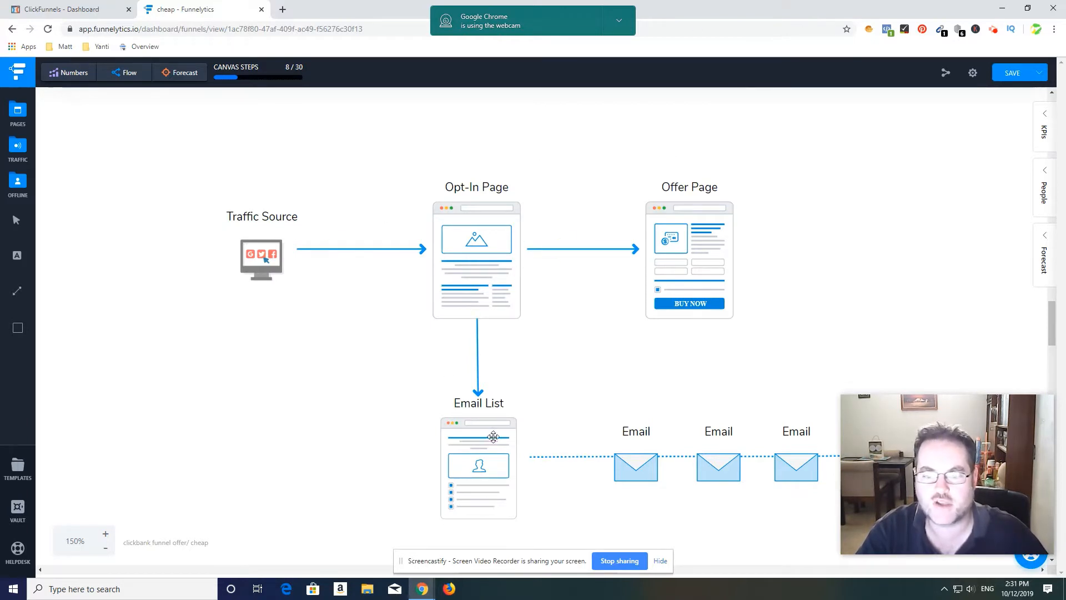
# Step: Switch to the ClickFunnels dashboard and look through the Success Path and Documentaries lists of the FunnelFlix training
pyautogui.moveTo(862, 486)
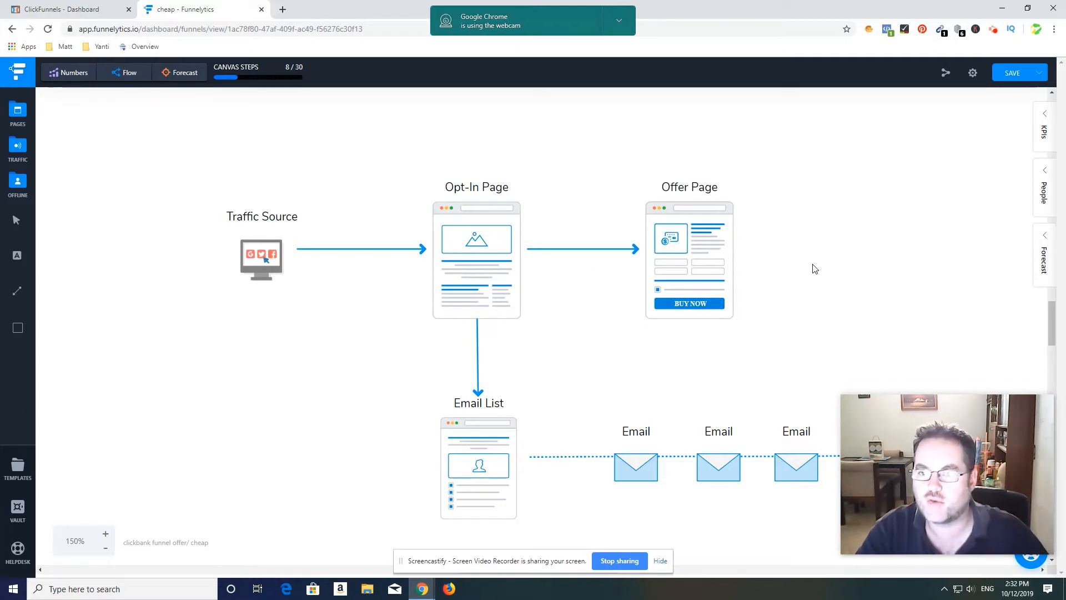
pyautogui.click(78, 9)
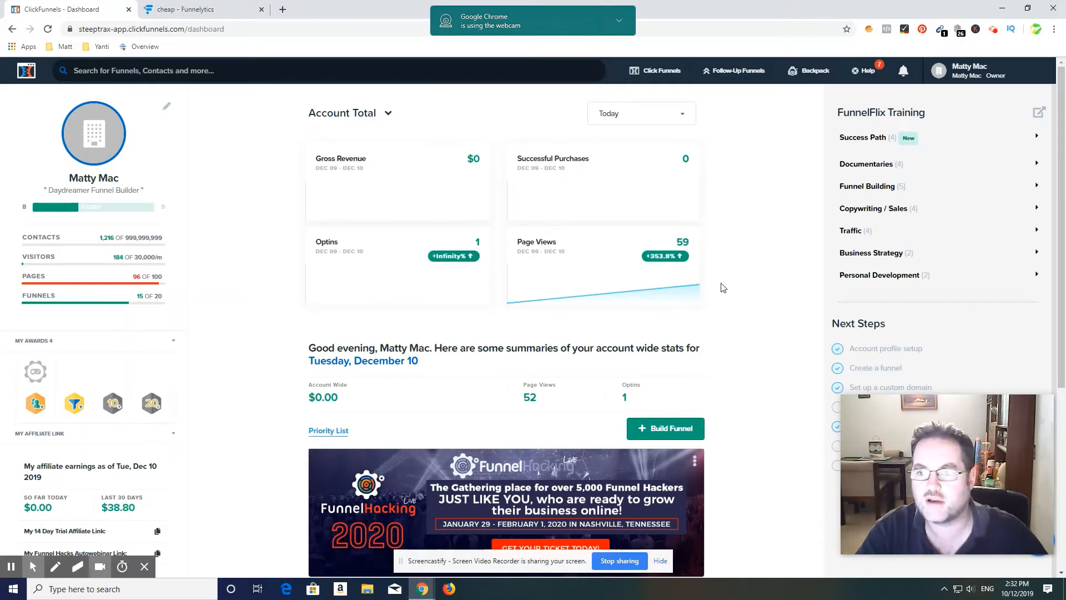
pyautogui.click(877, 139)
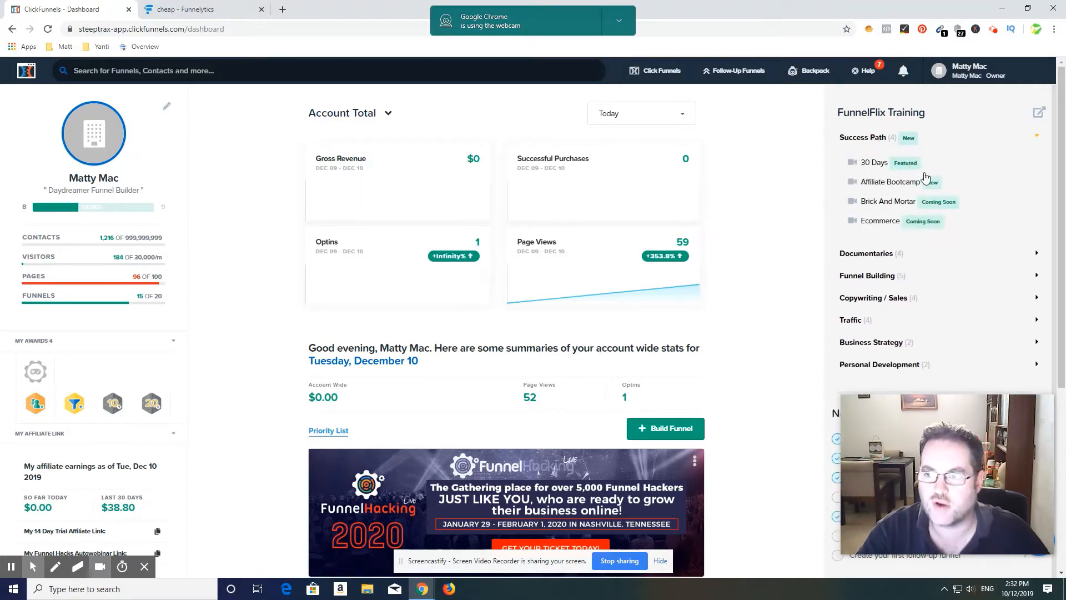
pyautogui.click(863, 137)
pyautogui.click(877, 166)
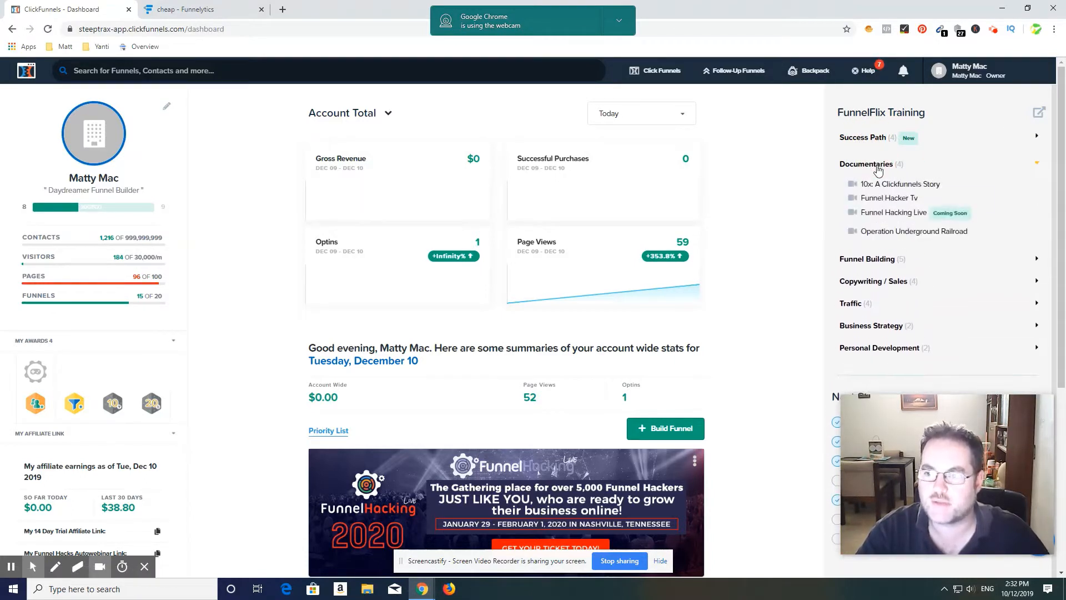
pyautogui.click(877, 166)
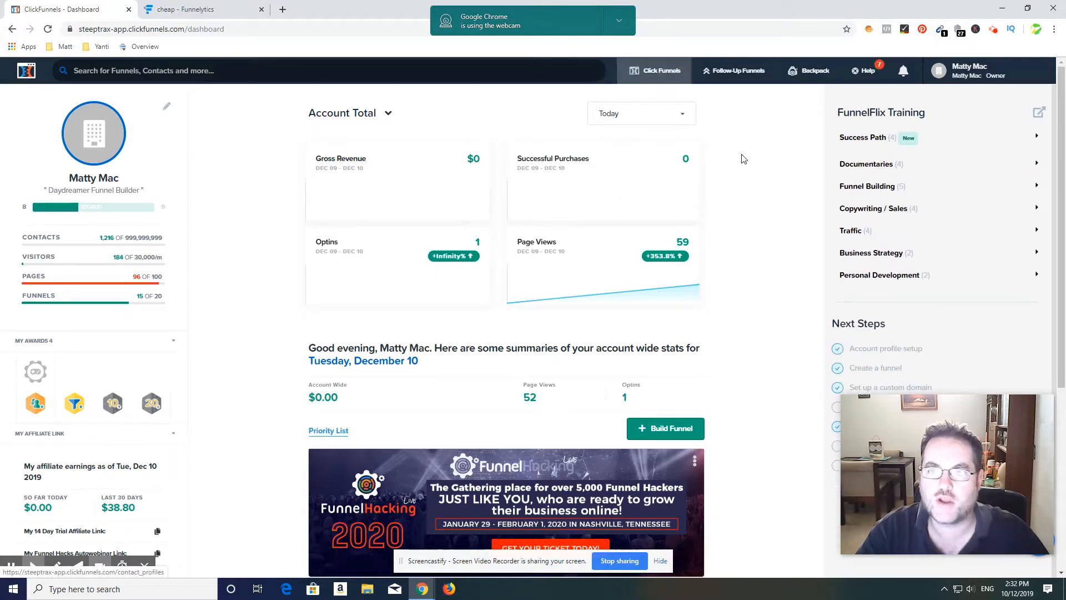
# Step: Open the list of funnels and start a new funnel with the Classic Funnel Builder
pyautogui.moveTo(657, 82)
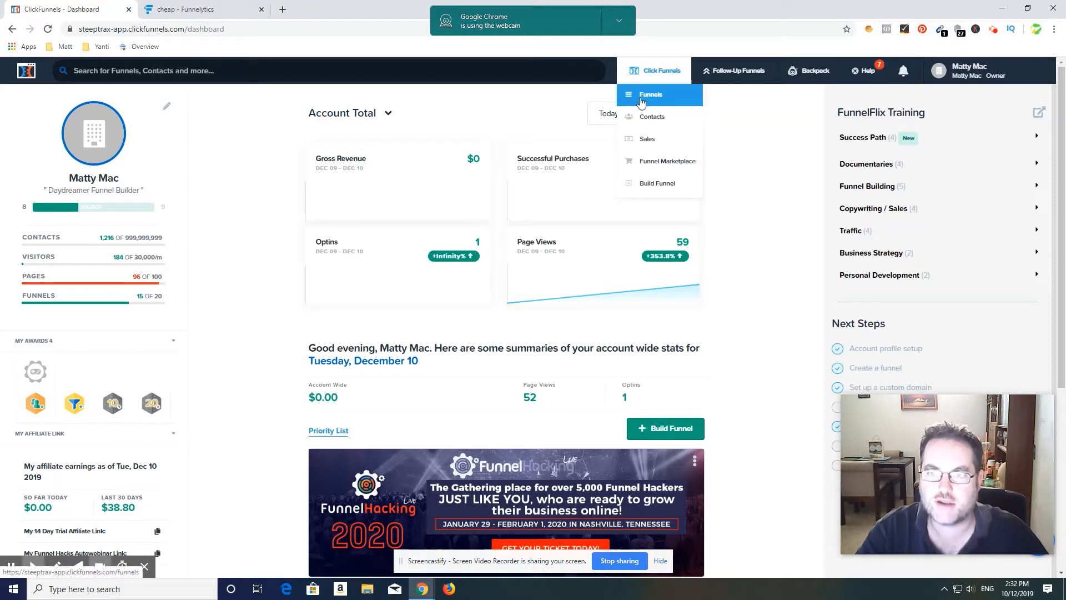
pyautogui.click(642, 101)
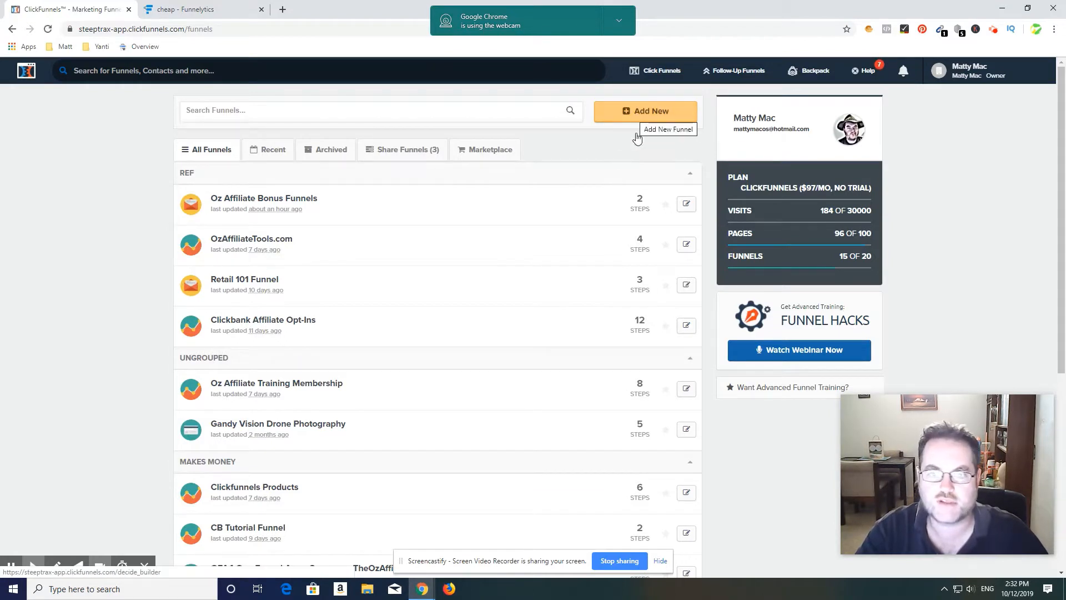
pyautogui.click(641, 110)
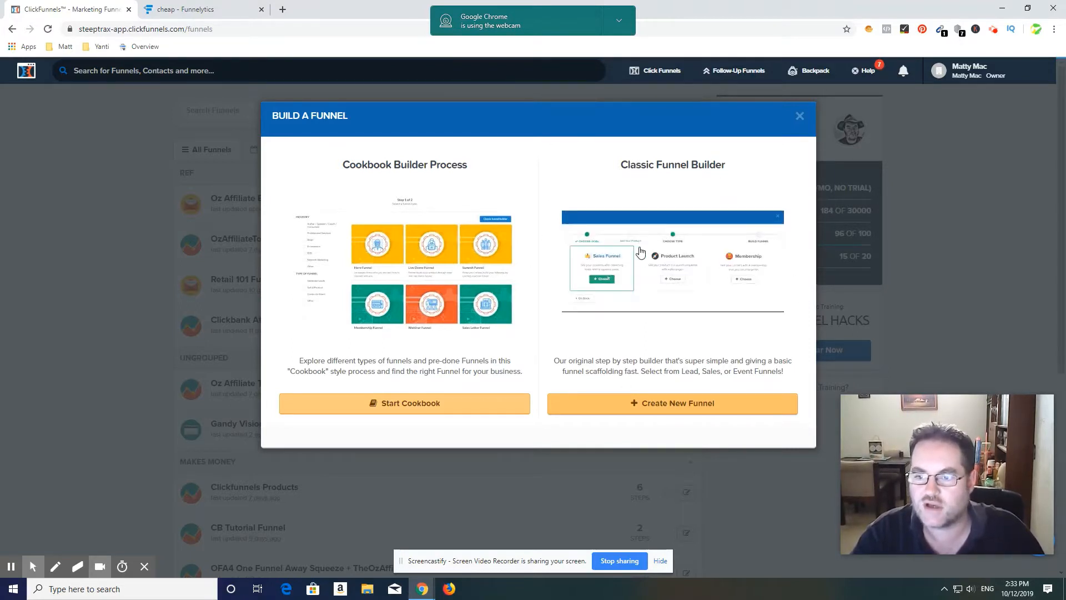
pyautogui.click(645, 404)
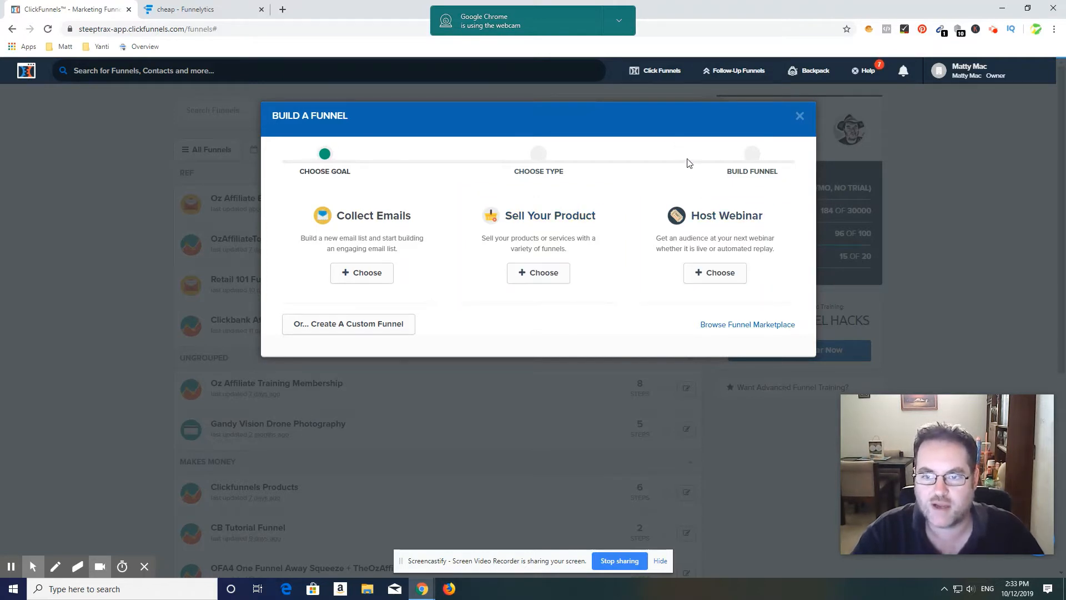
# Step: Choose the Collect Emails goal, name the funnel Training Funnel and build it without a group tag
pyautogui.click(358, 273)
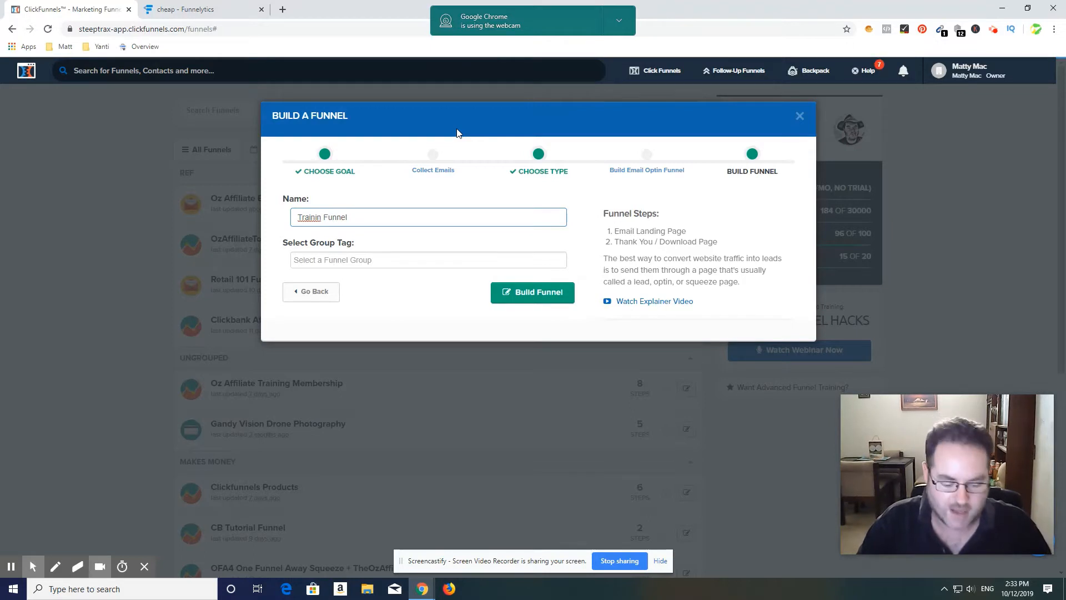
pyautogui.write('g')
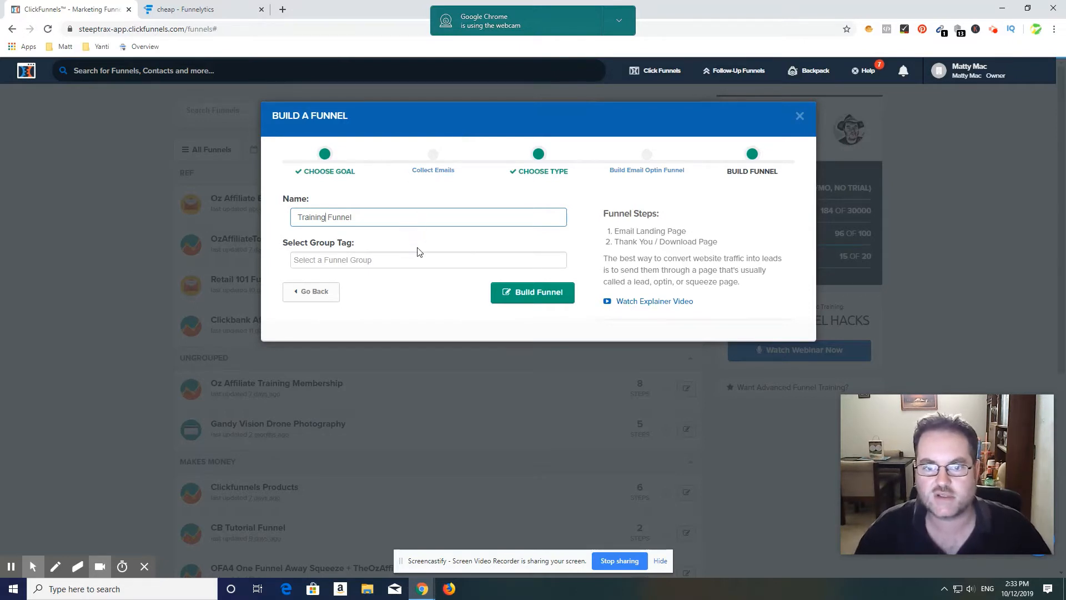
pyautogui.click(539, 293)
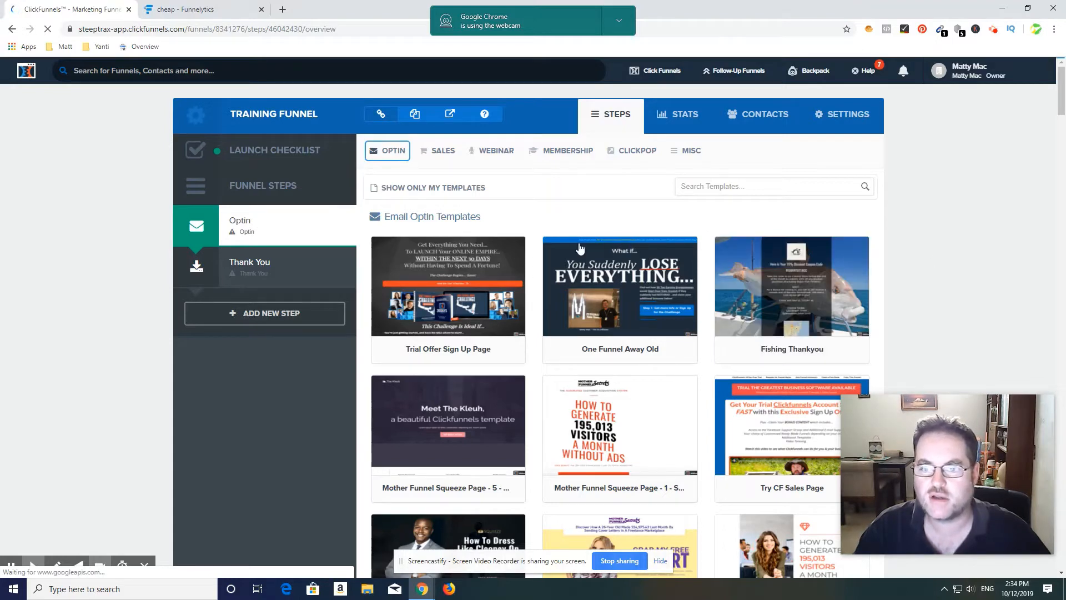
# Step: Browse the email optin templates for the Optin step, examining the Mother Funnel squeeze, vintage squeeze and PLF page designs
pyautogui.click(422, 151)
pyautogui.click(937, 258)
pyautogui.scroll(-3, 938, 259)
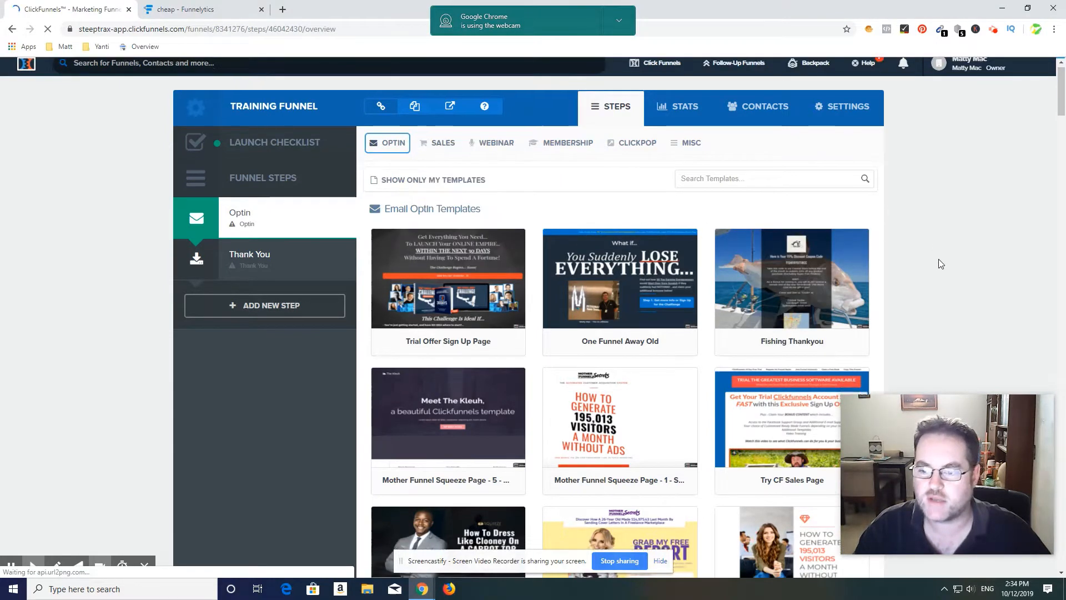
pyautogui.scroll(3, 938, 258)
pyautogui.scroll(-1, 936, 272)
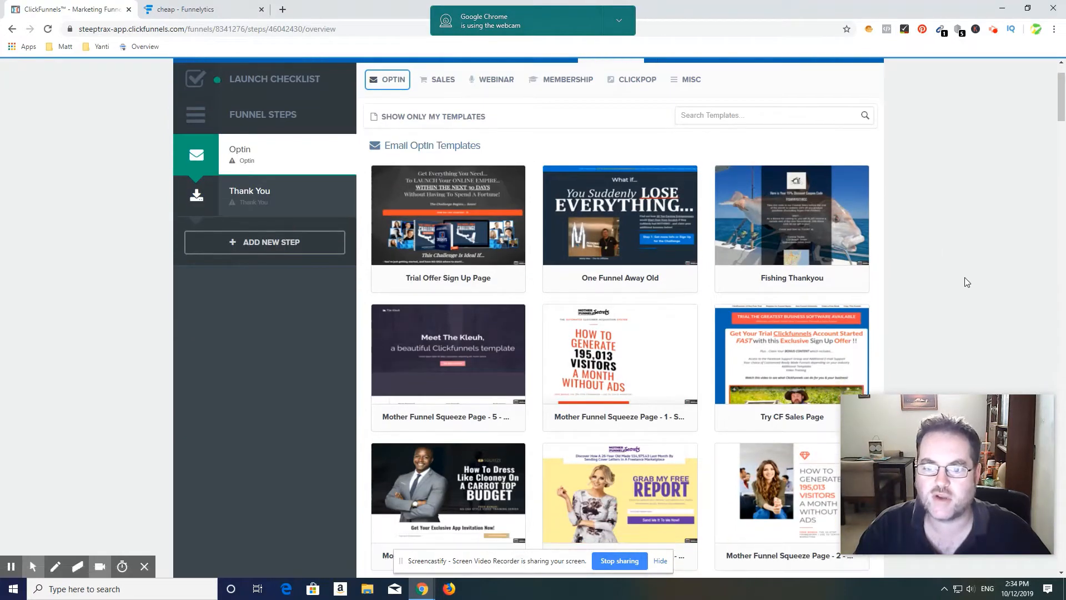
pyautogui.scroll(-1, 965, 278)
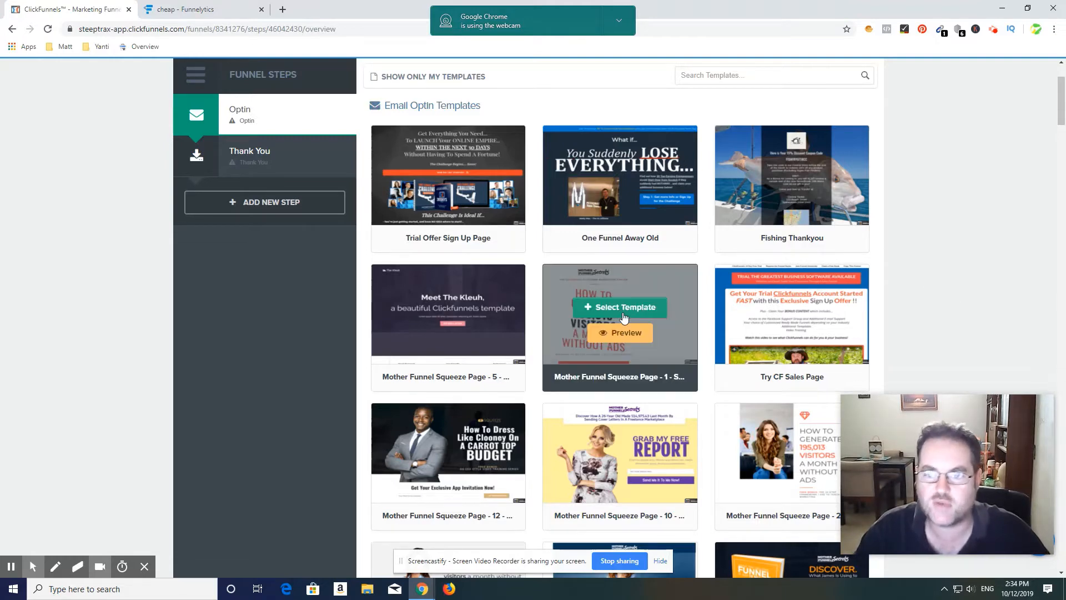
pyautogui.scroll(-2, 994, 306)
pyautogui.scroll(-1, 1006, 302)
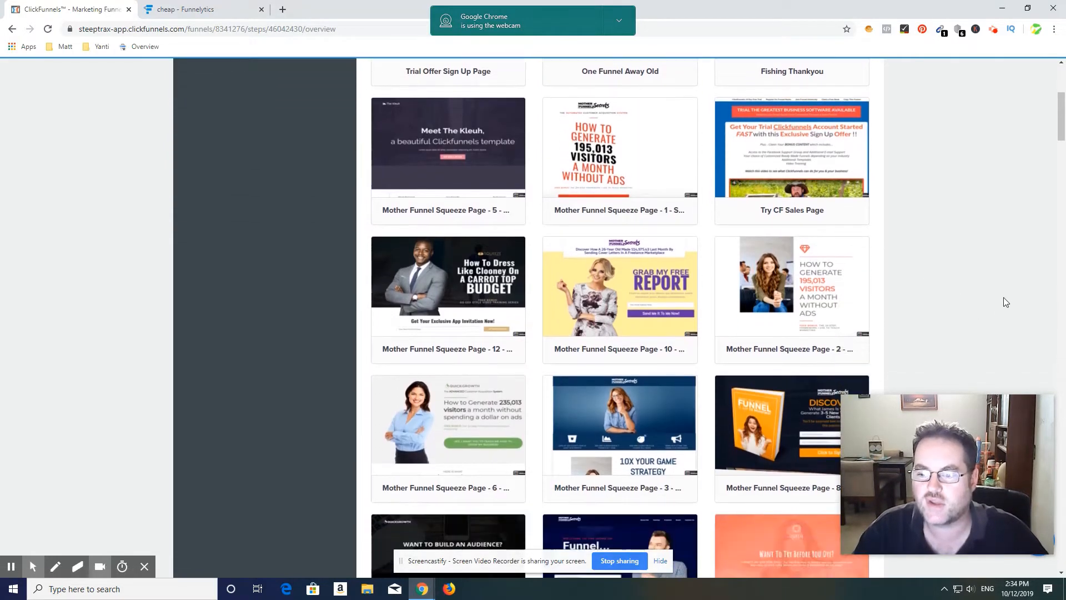
pyautogui.scroll(-1, 1011, 273)
pyautogui.scroll(-1, 996, 260)
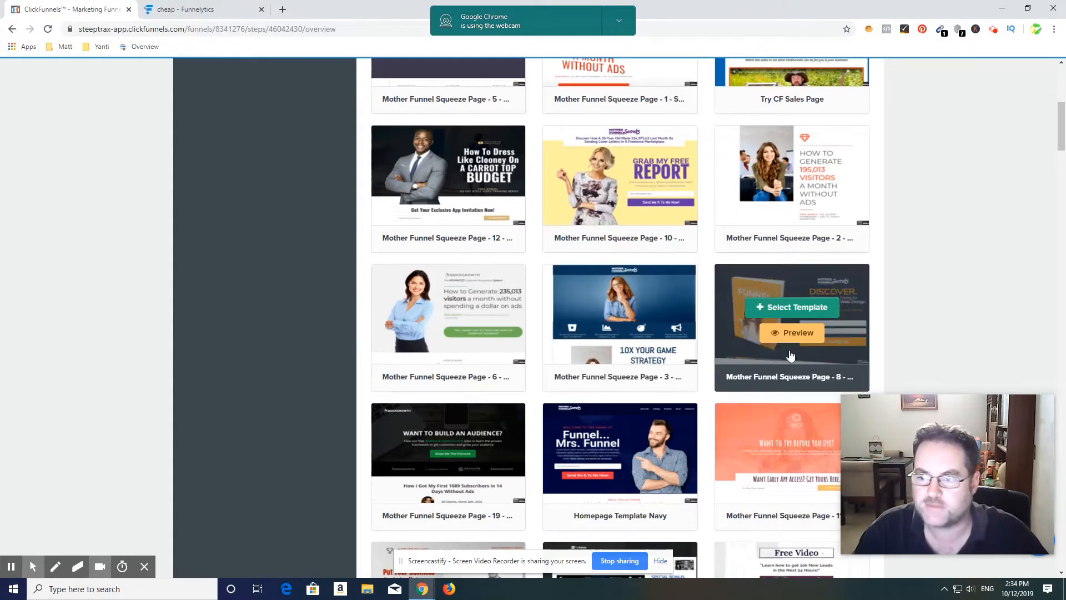
pyautogui.scroll(-1, 942, 302)
pyautogui.scroll(-1, 945, 306)
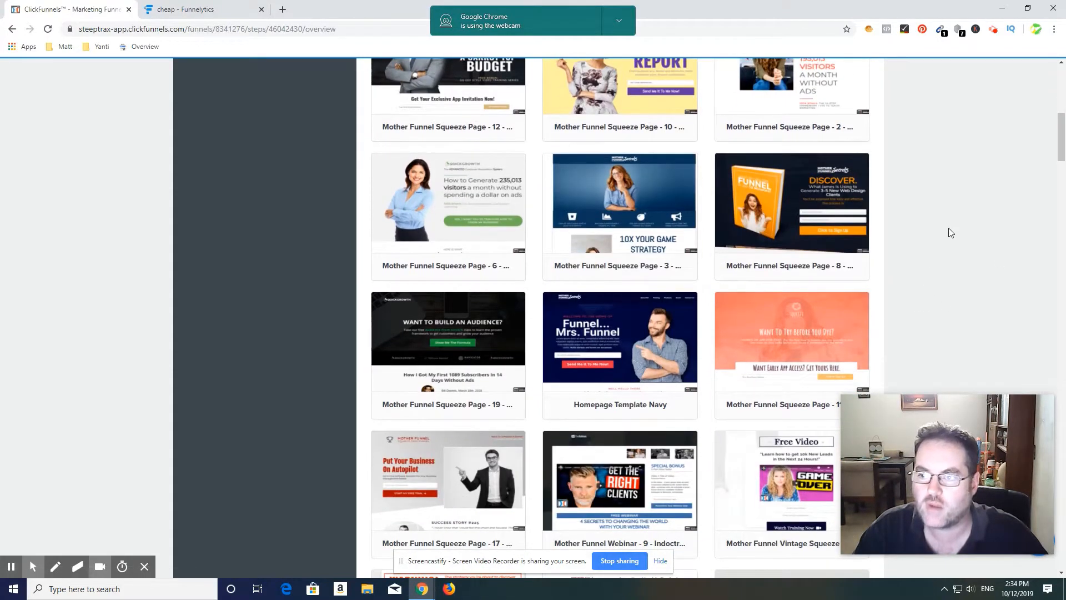
pyautogui.moveTo(771, 187)
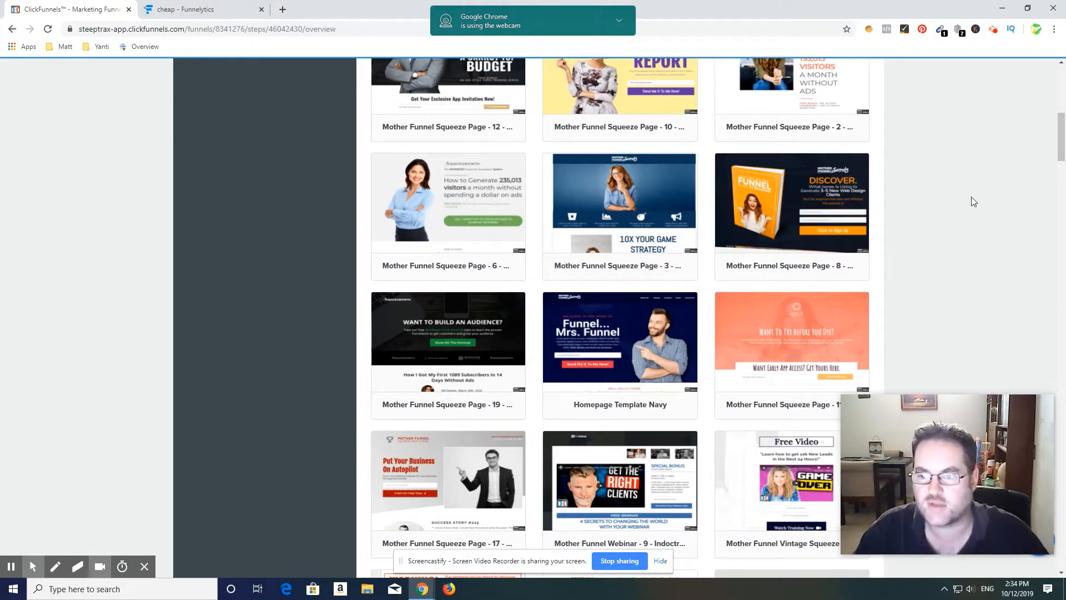
pyautogui.moveTo(740, 208)
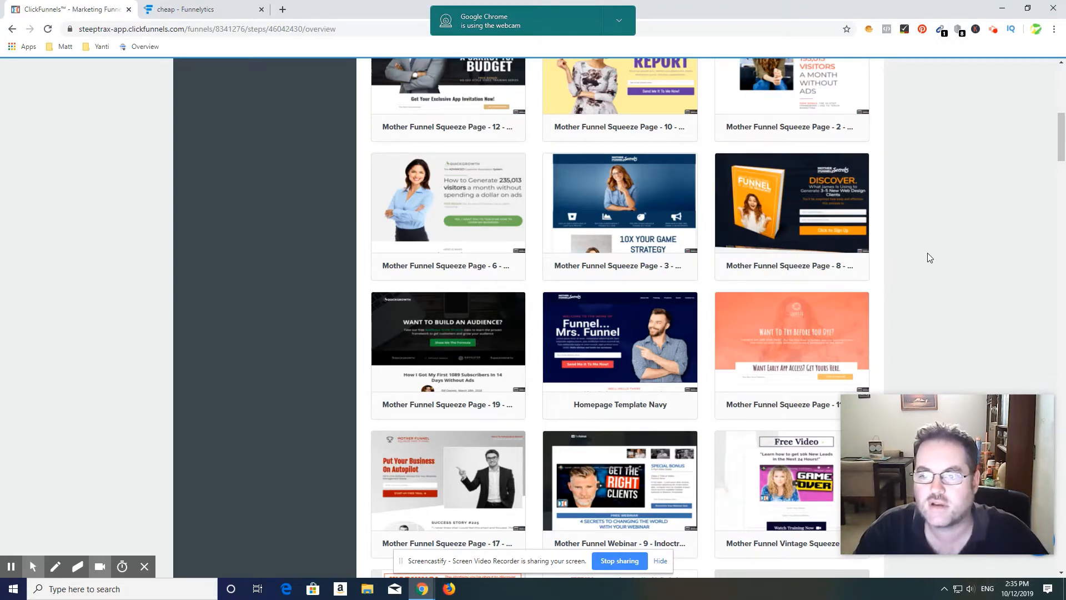
pyautogui.scroll(-2, 927, 252)
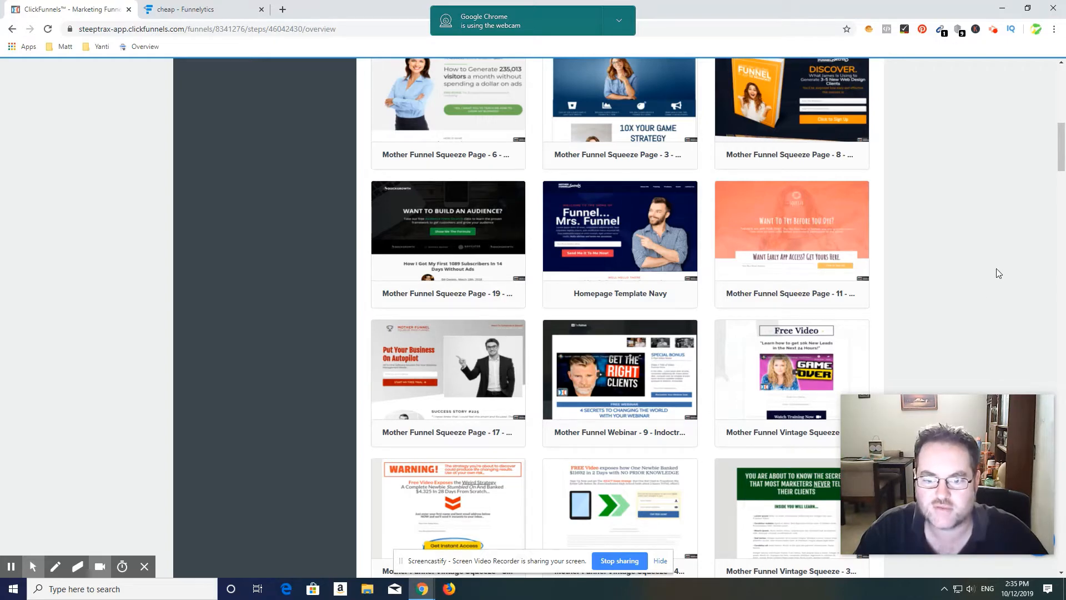
pyautogui.scroll(-1, 997, 272)
pyautogui.scroll(-1, 944, 300)
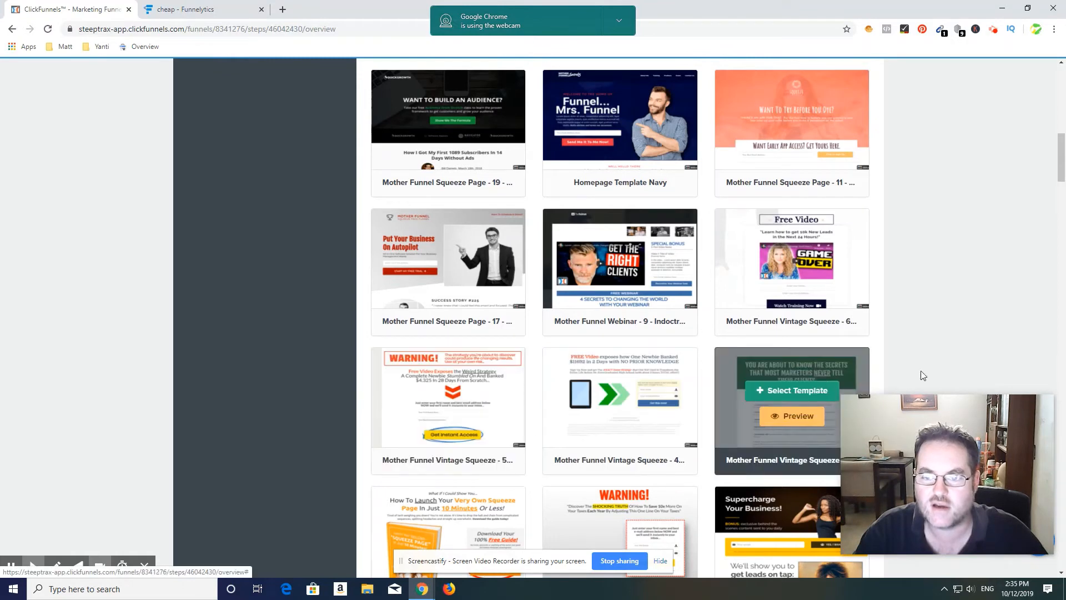
pyautogui.scroll(-1, 1030, 310)
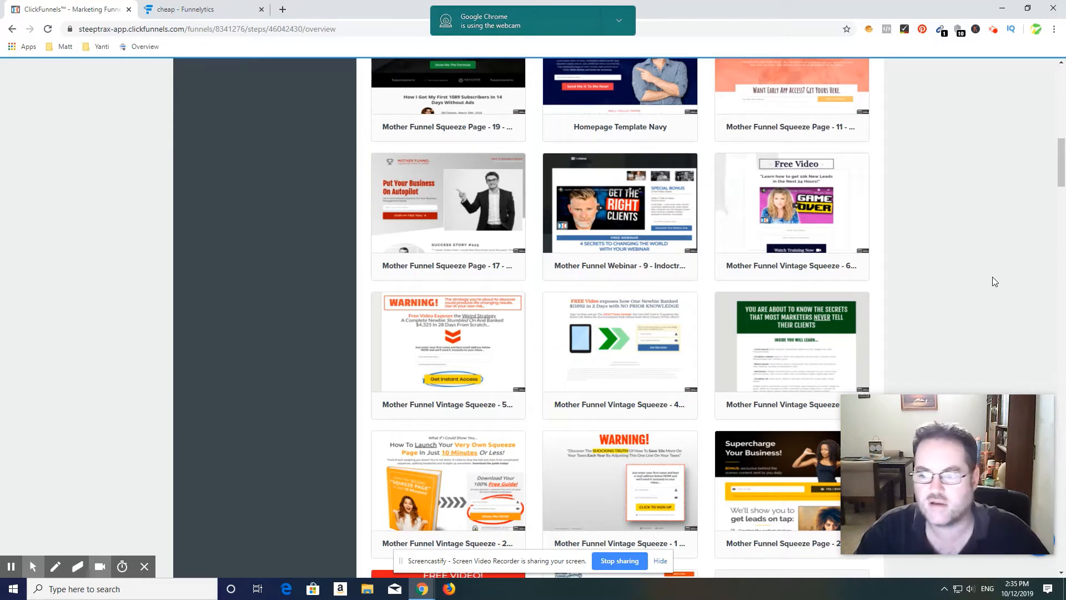
pyautogui.scroll(-1, 992, 278)
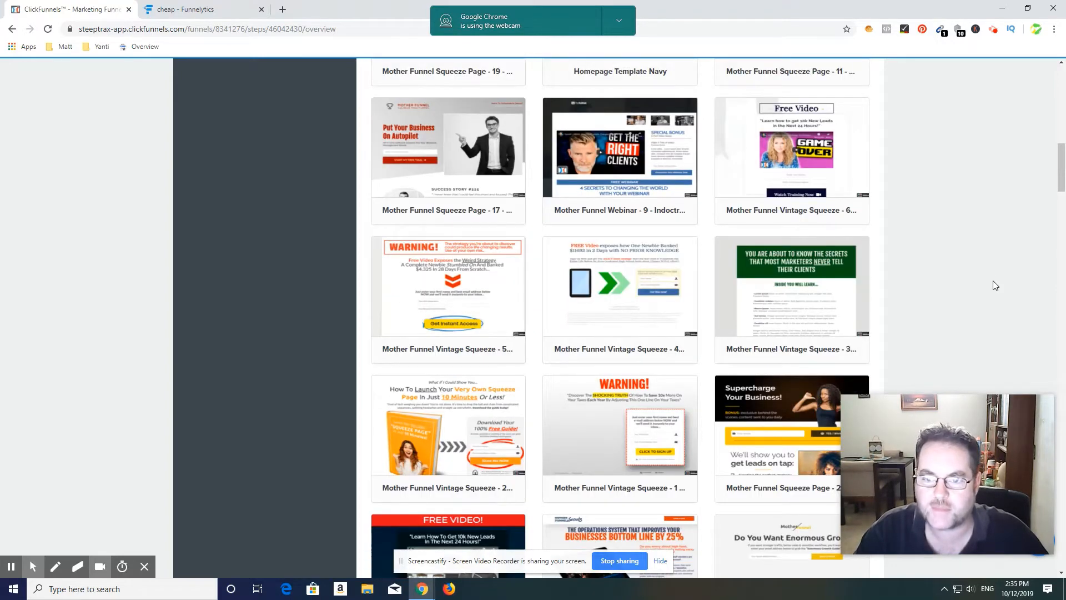
pyautogui.scroll(-1, 992, 281)
pyautogui.scroll(-5, 952, 276)
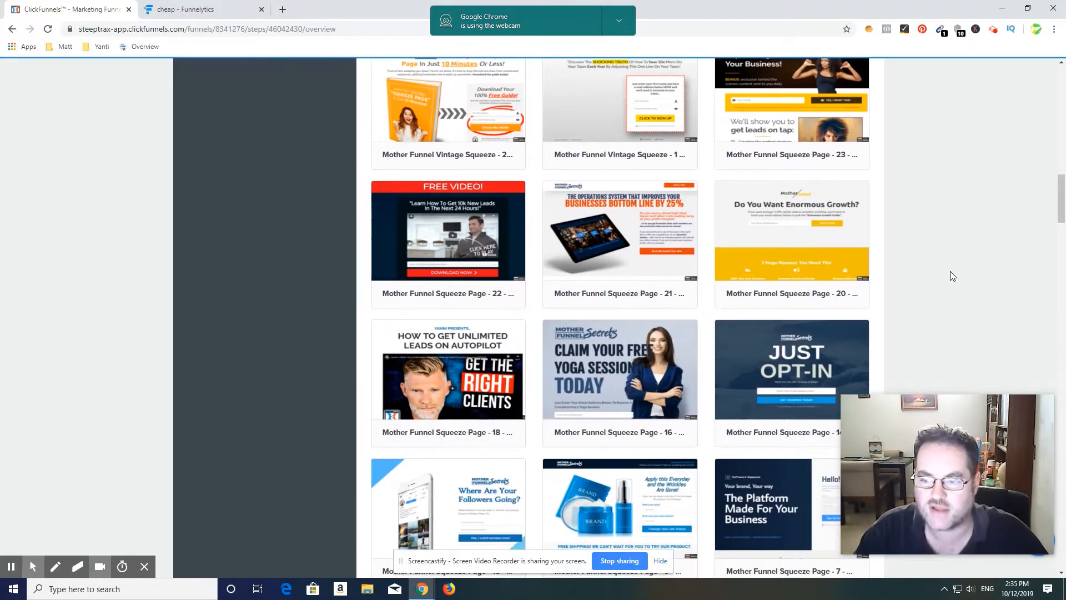
pyautogui.scroll(-1, 953, 276)
pyautogui.moveTo(802, 339)
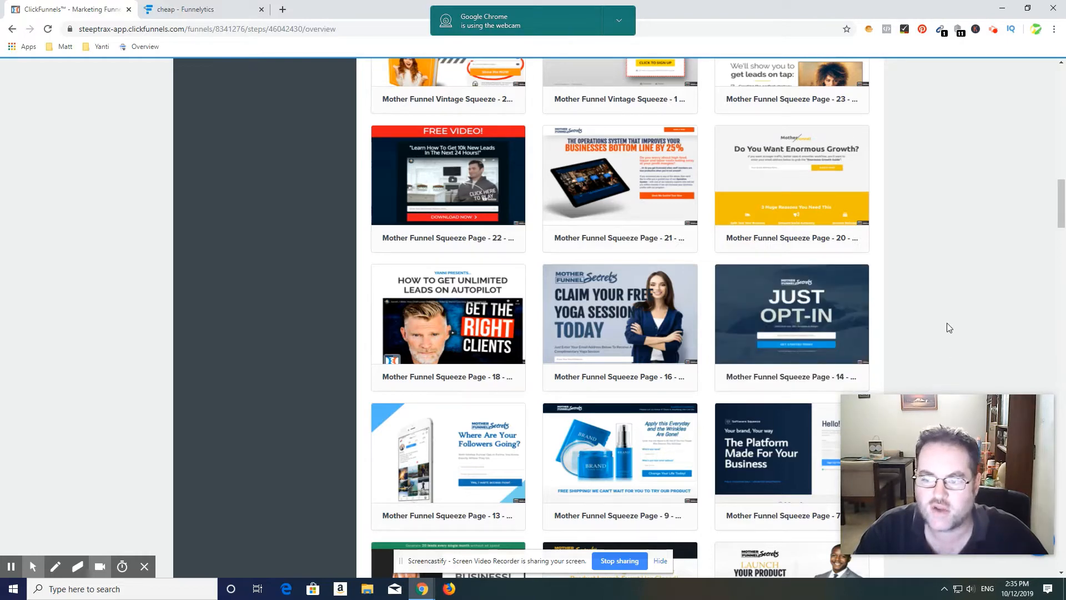
pyautogui.scroll(-1, 947, 323)
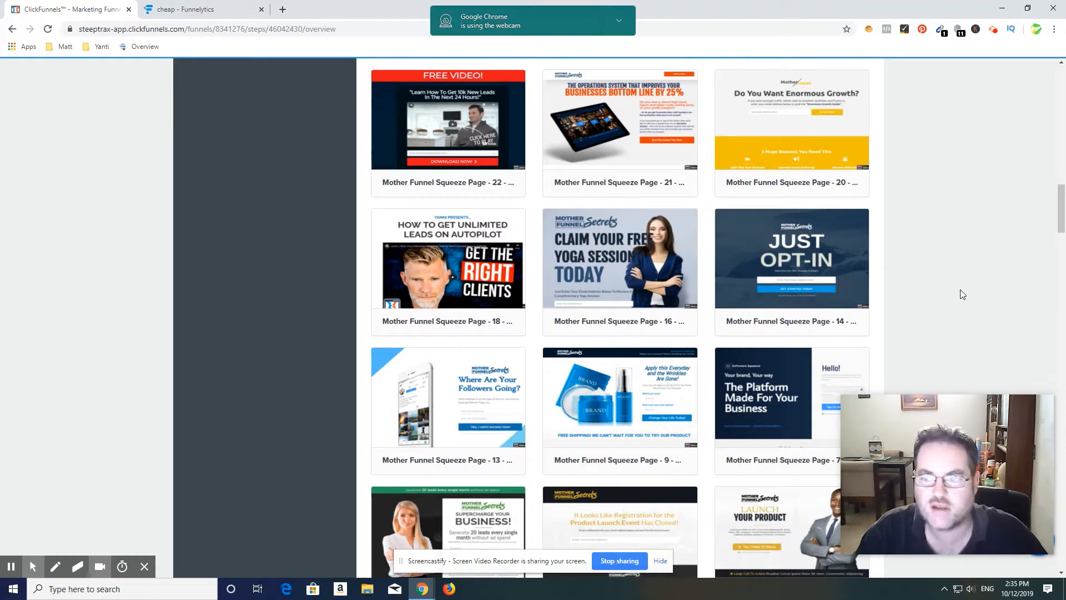
pyautogui.moveTo(771, 293)
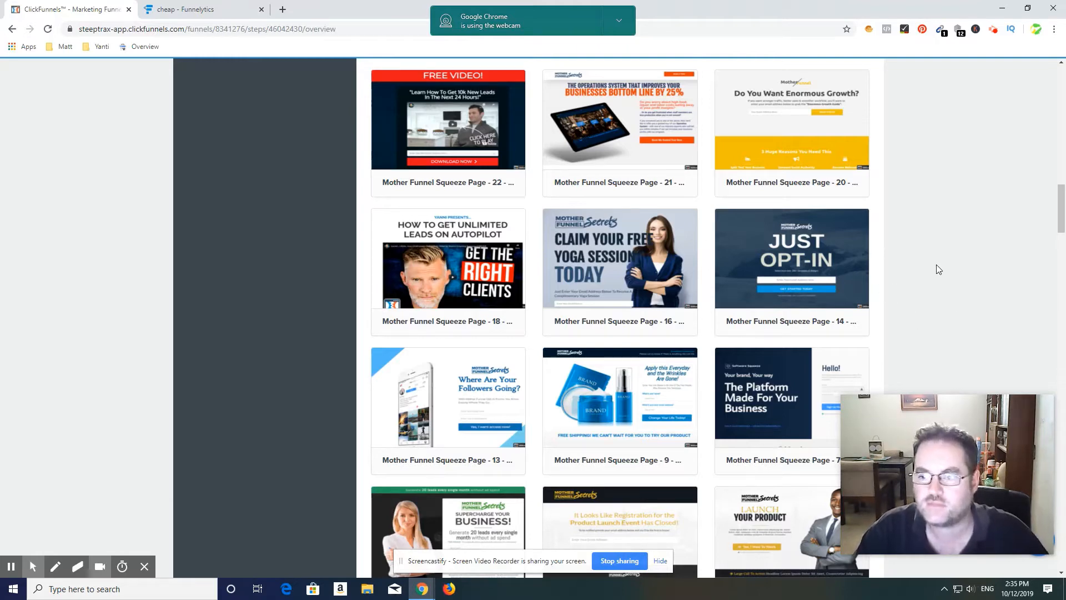
pyautogui.scroll(-1, 933, 270)
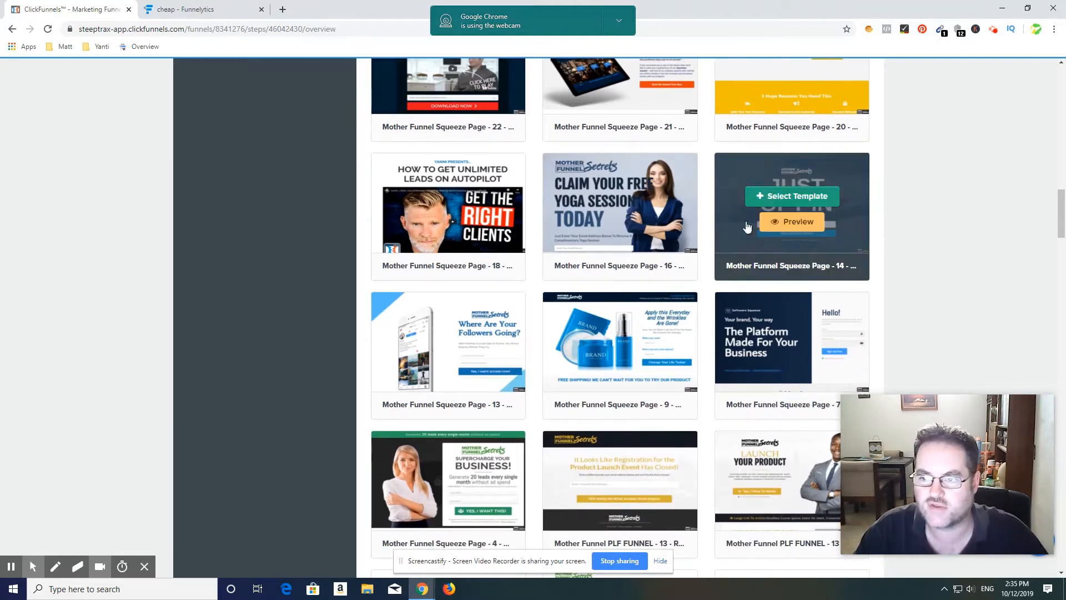
pyautogui.scroll(-1, 996, 305)
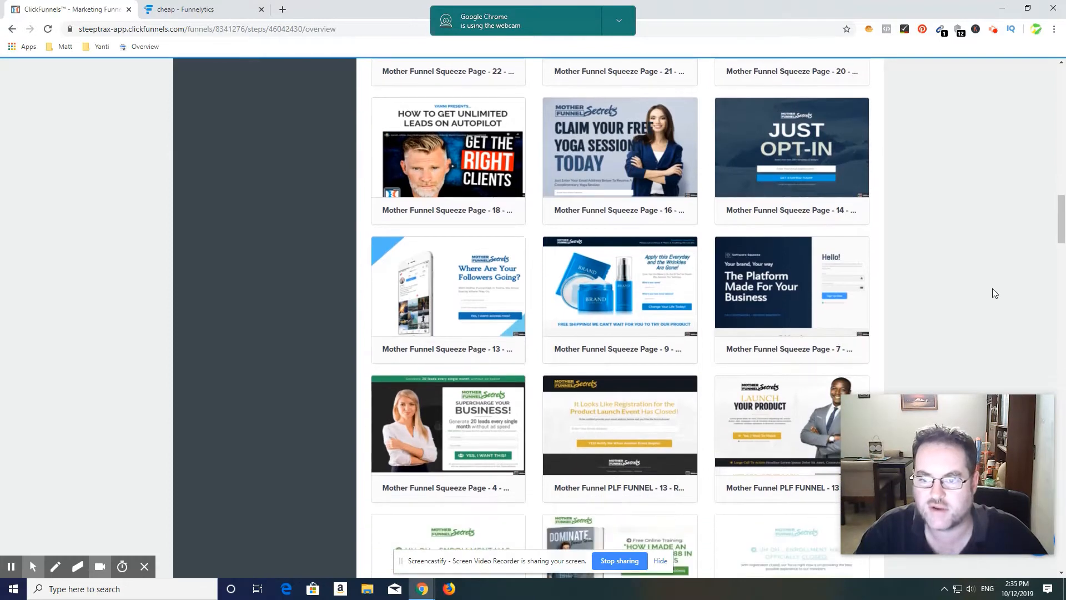
pyautogui.scroll(-1, 991, 289)
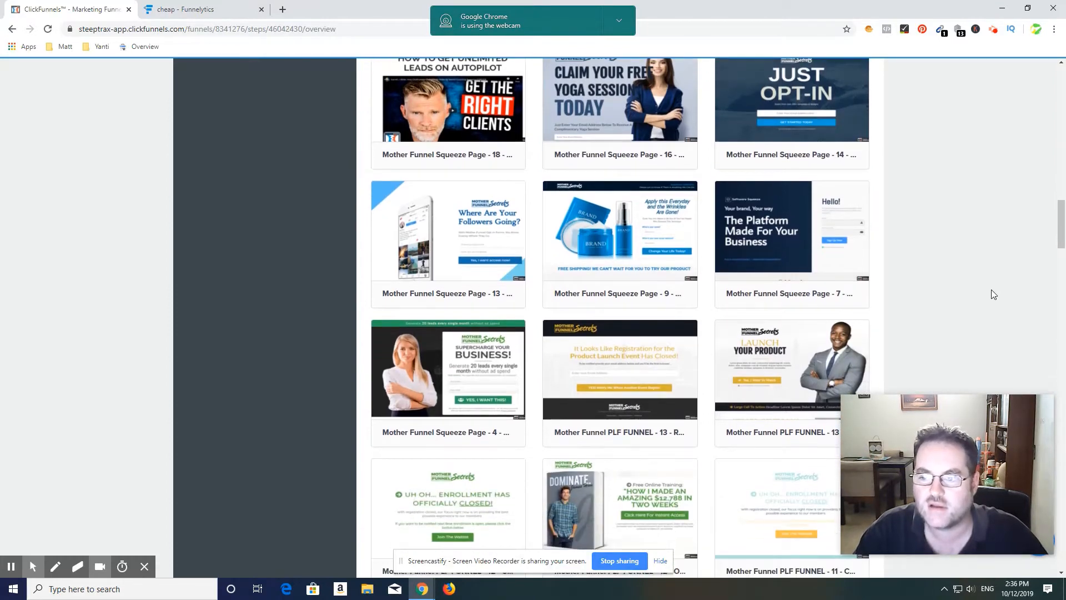
pyautogui.scroll(-2, 990, 288)
pyautogui.scroll(-2, 991, 292)
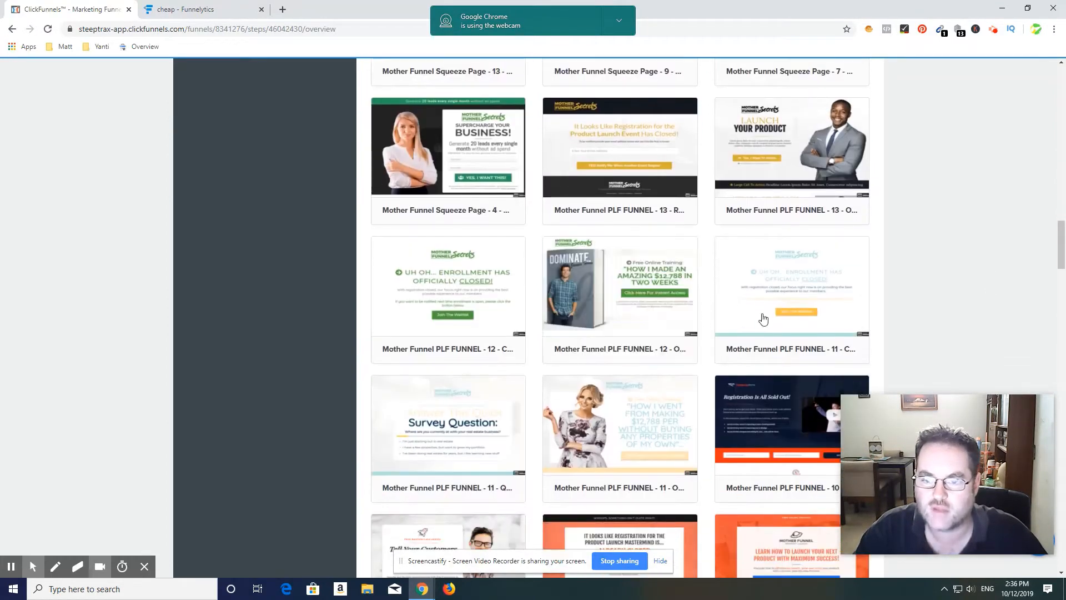
pyautogui.scroll(-3, 919, 291)
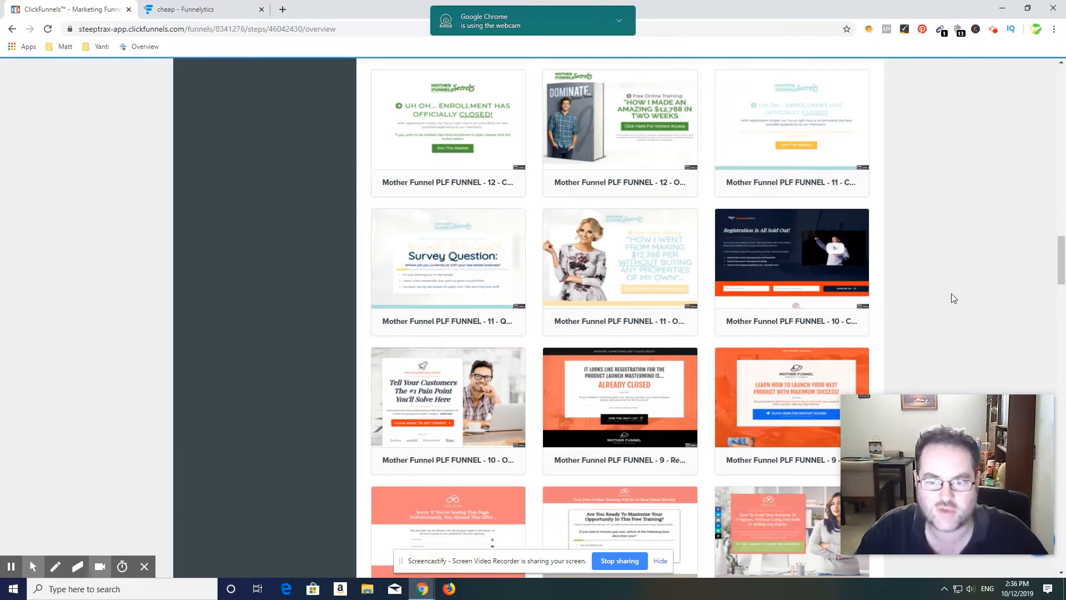
pyautogui.scroll(-1, 928, 297)
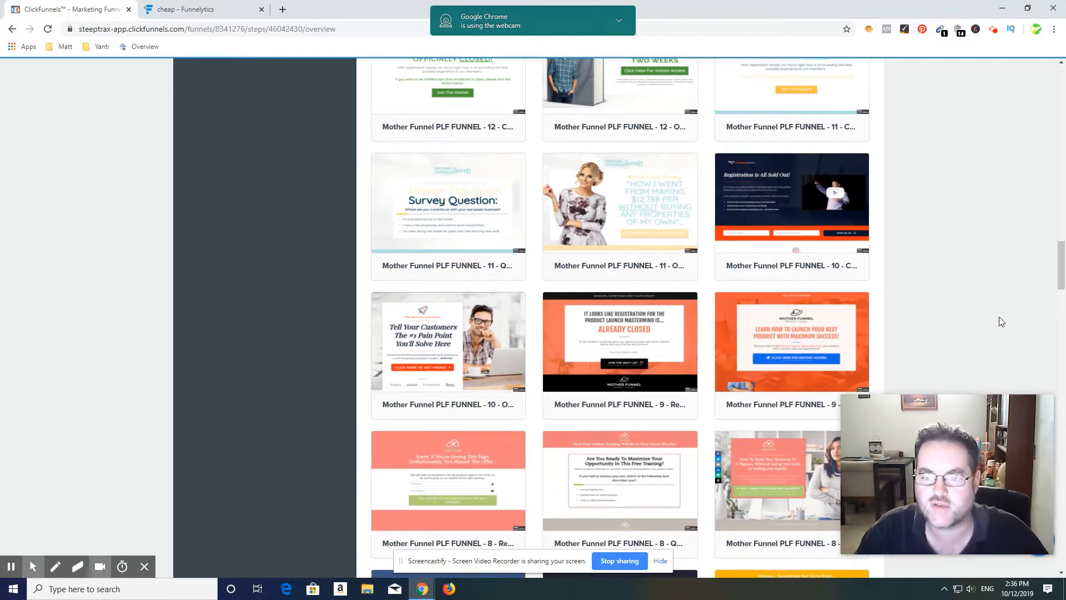
pyautogui.scroll(-1, 966, 317)
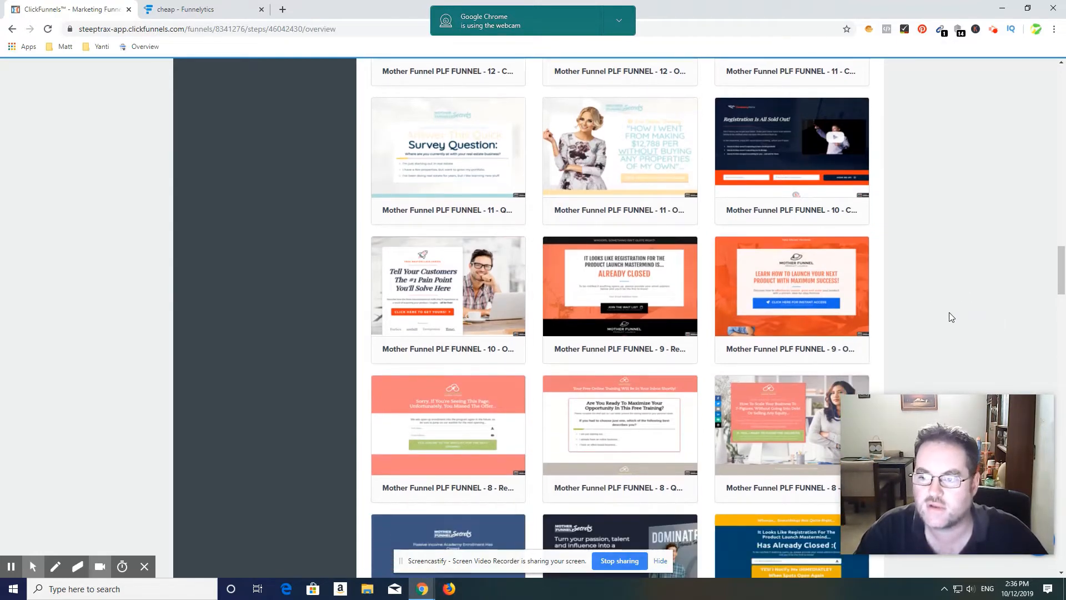
# Step: Look through the Mother Funnel PLF optin templates, from the survey and registration-closed designs to the giveaway and video pages
pyautogui.scroll(-1, 939, 302)
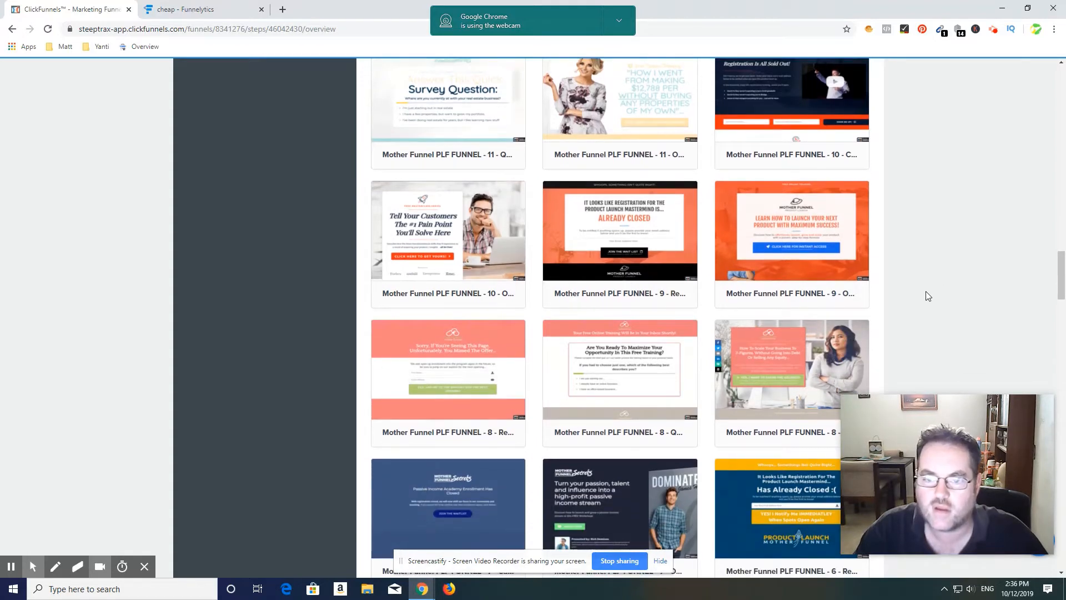
pyautogui.scroll(-1, 925, 295)
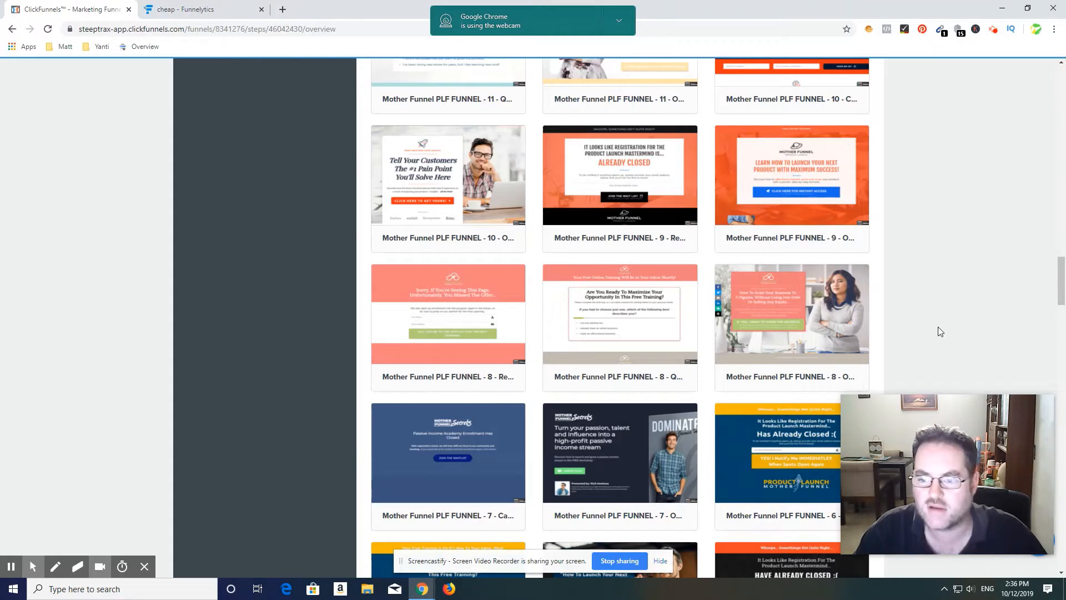
pyautogui.scroll(-4, 933, 311)
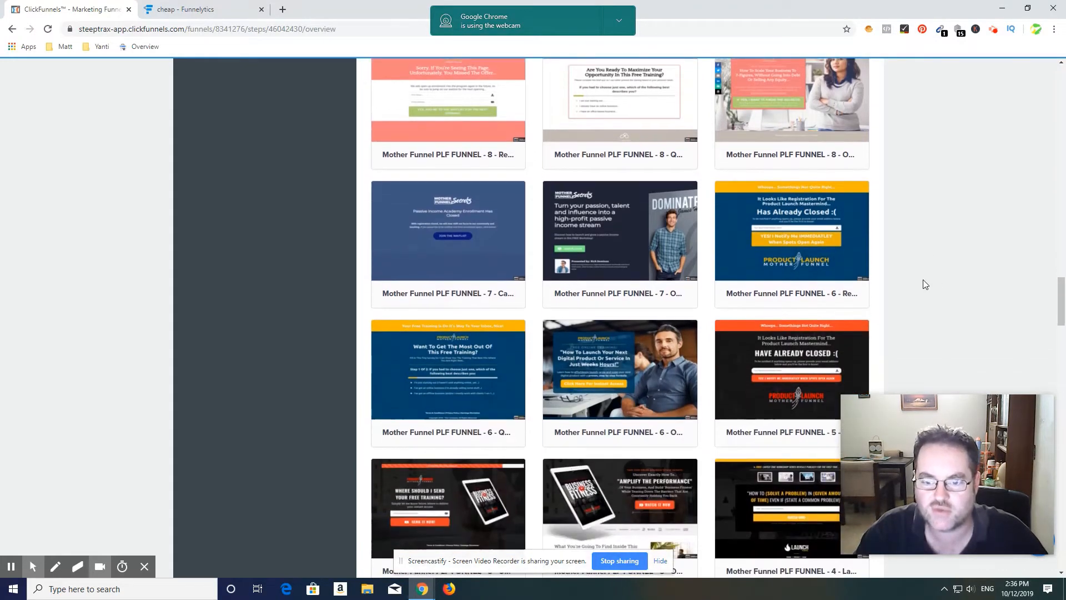
pyautogui.scroll(-1, 925, 284)
pyautogui.scroll(-2, 925, 284)
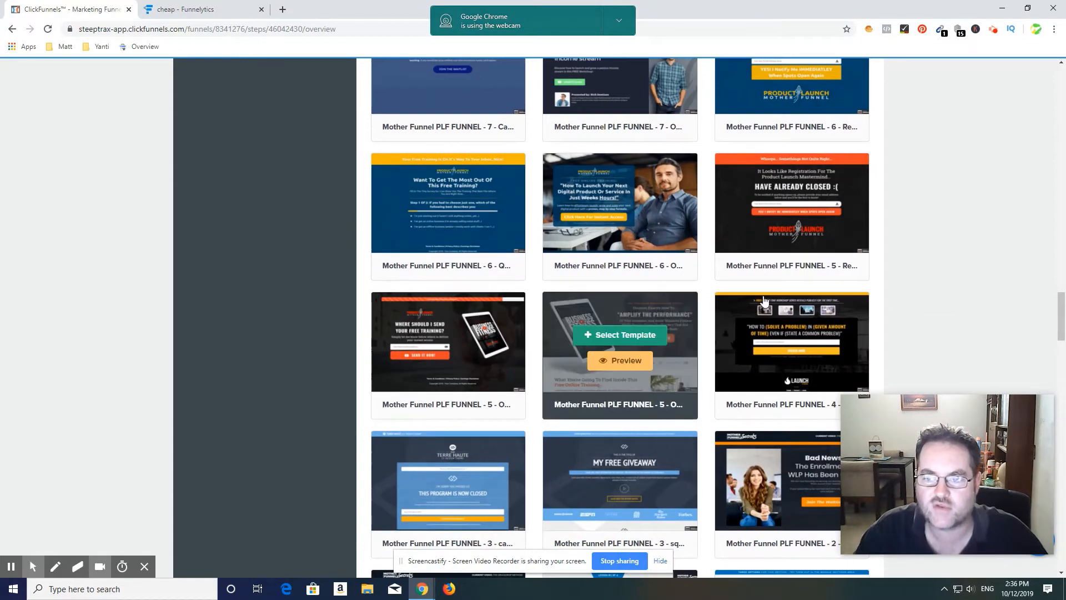
pyautogui.scroll(-1, 951, 289)
pyautogui.scroll(-3, 953, 292)
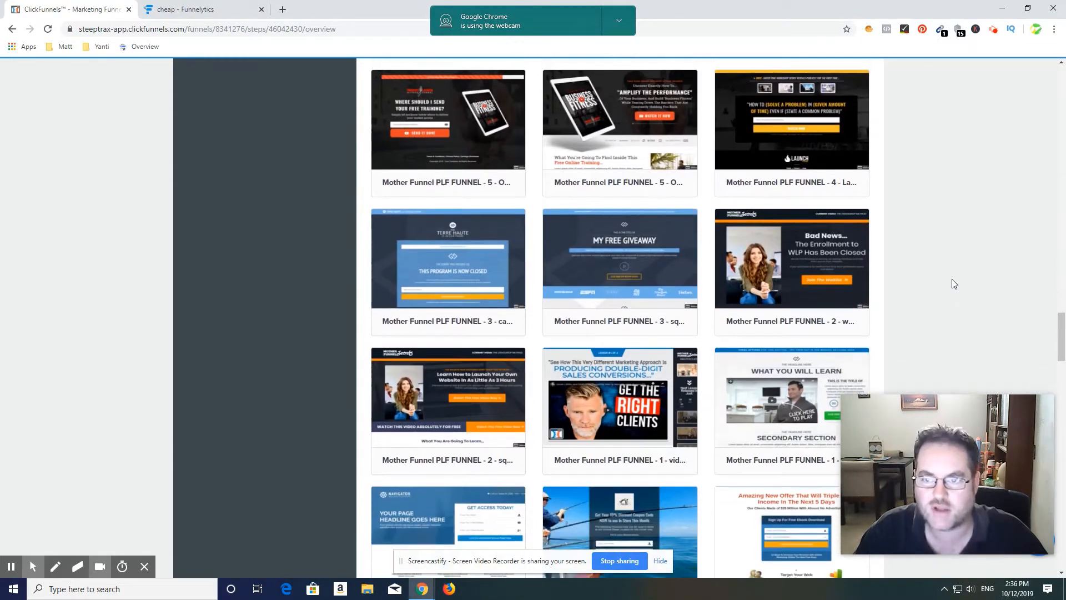
pyautogui.scroll(1, 958, 269)
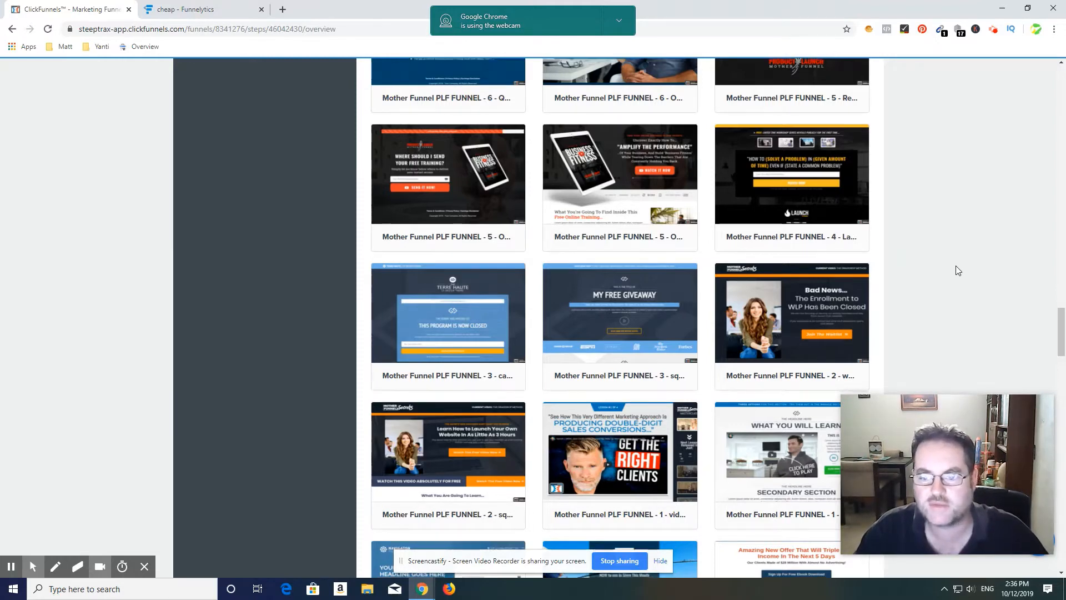
pyautogui.scroll(-2, 957, 266)
pyautogui.scroll(-3, 952, 252)
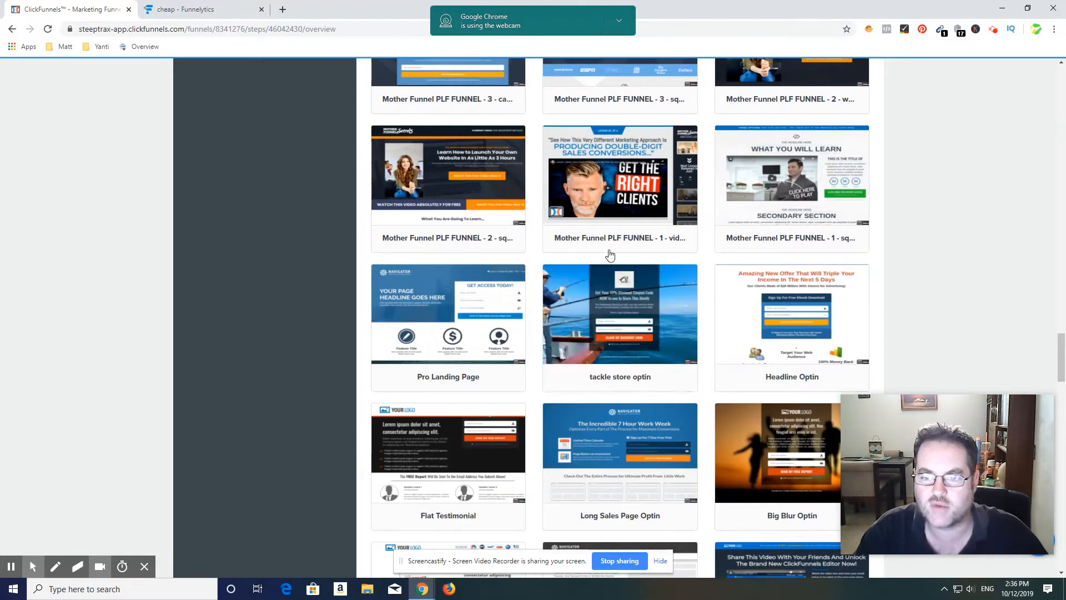
# Step: Examine the general optin templates from Pro Landing Page and tackle store optin through Free Report Optin, Testimonial Optin and Subtle Geo
pyautogui.moveTo(594, 320)
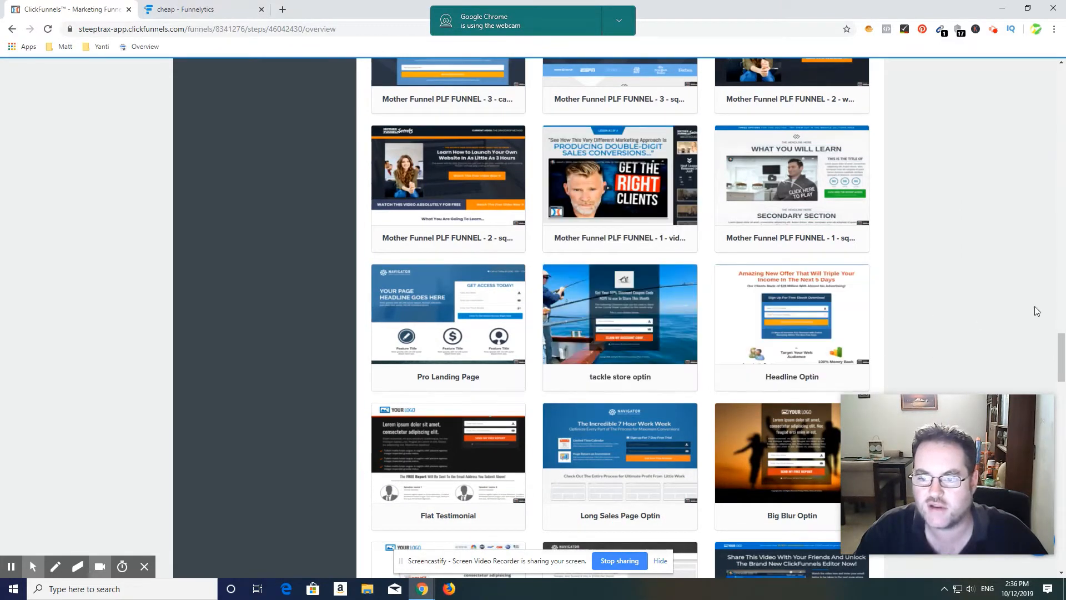
pyautogui.scroll(-1, 1028, 307)
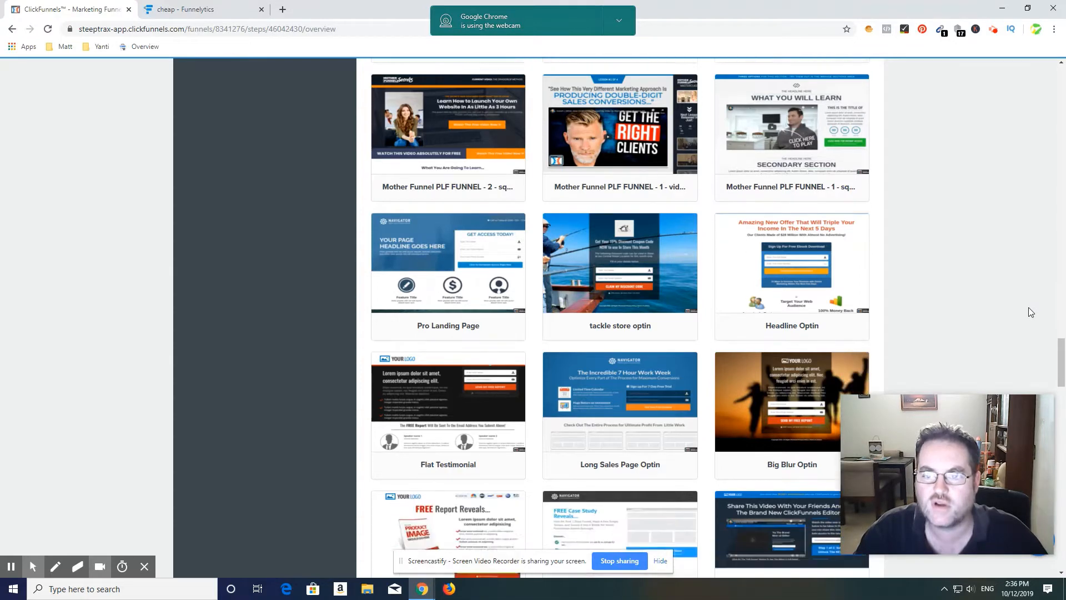
pyautogui.moveTo(691, 246)
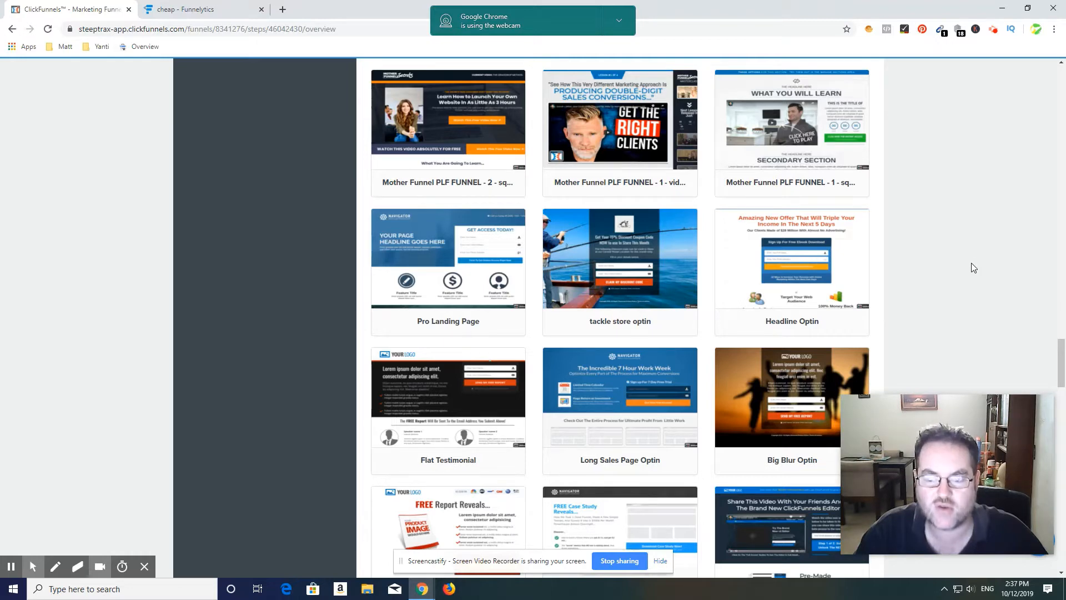
pyautogui.scroll(-1, 980, 238)
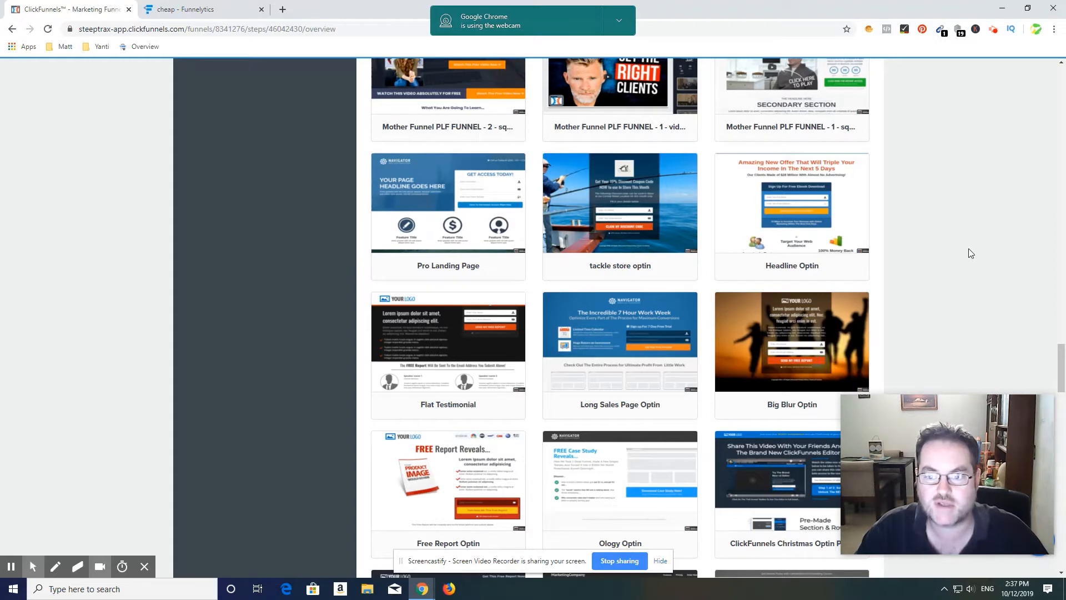
pyautogui.scroll(-1, 977, 241)
pyautogui.scroll(-2, 991, 255)
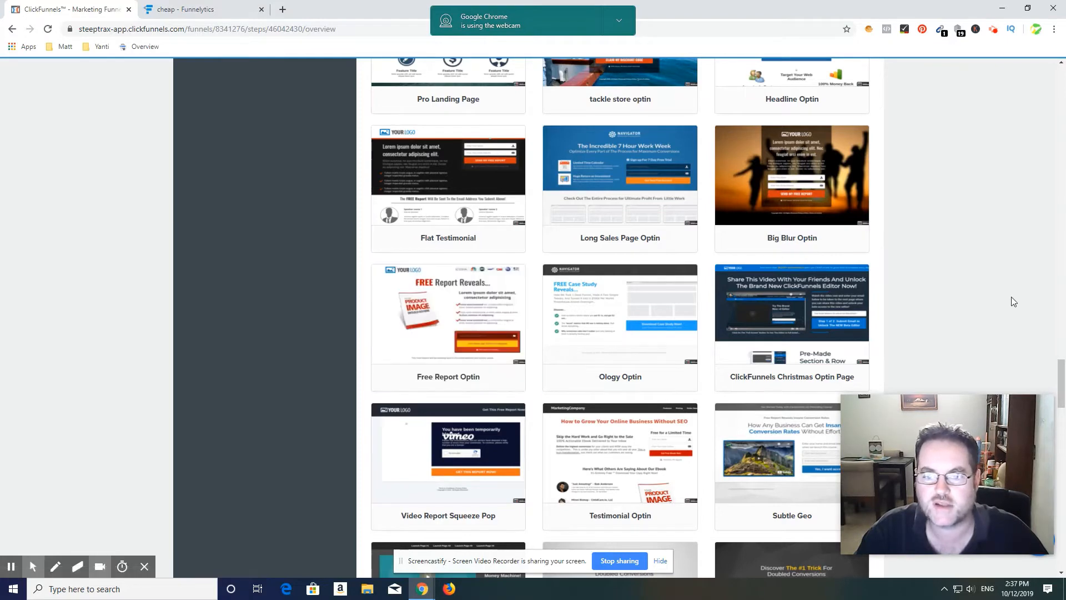
pyautogui.scroll(-1, 1022, 305)
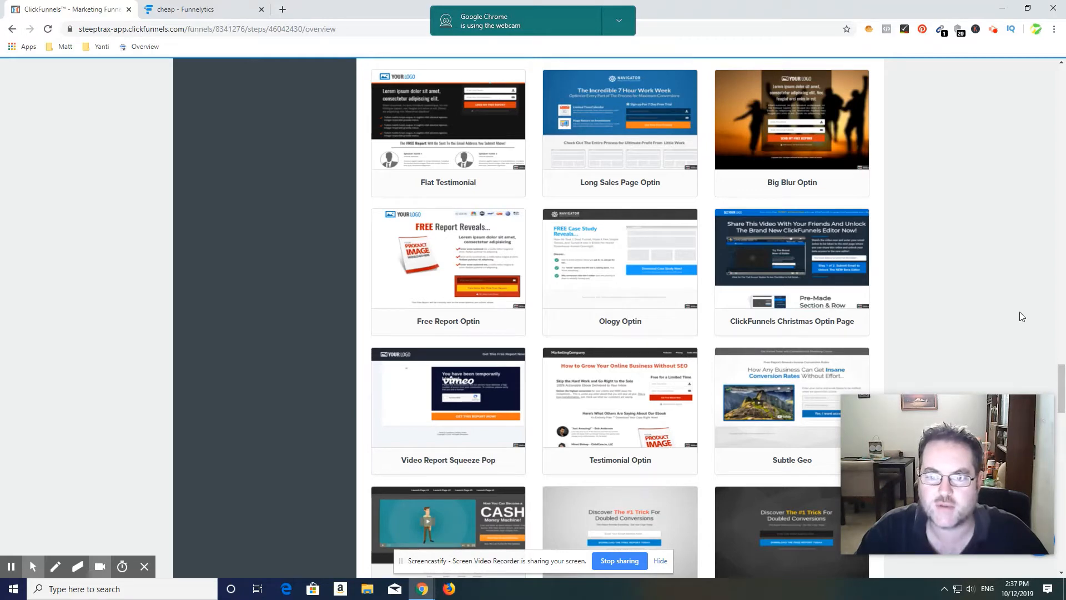
pyautogui.scroll(1, 989, 319)
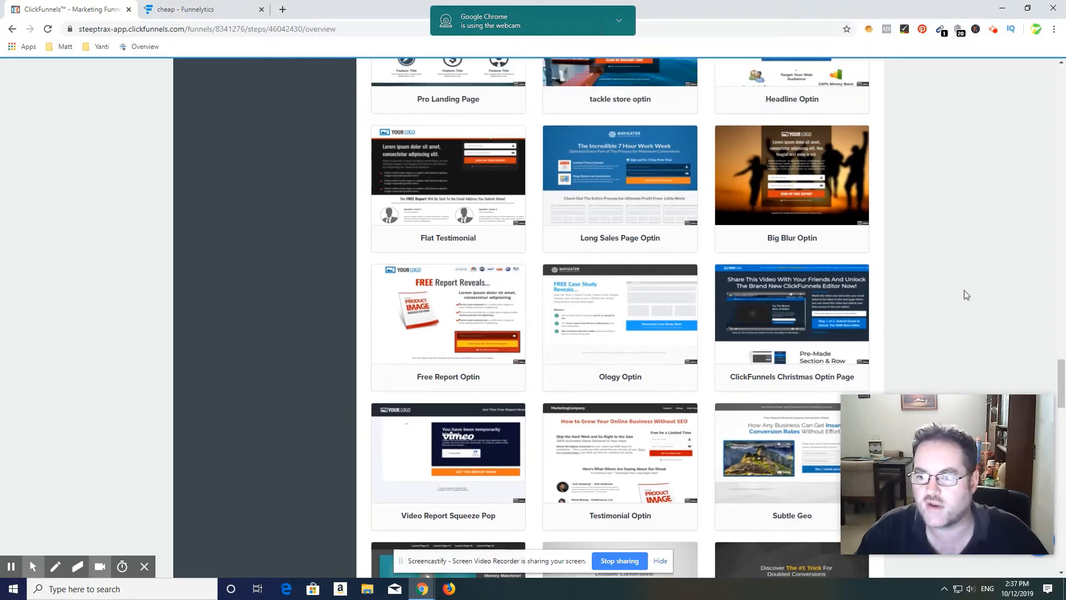
pyautogui.scroll(-2, 964, 294)
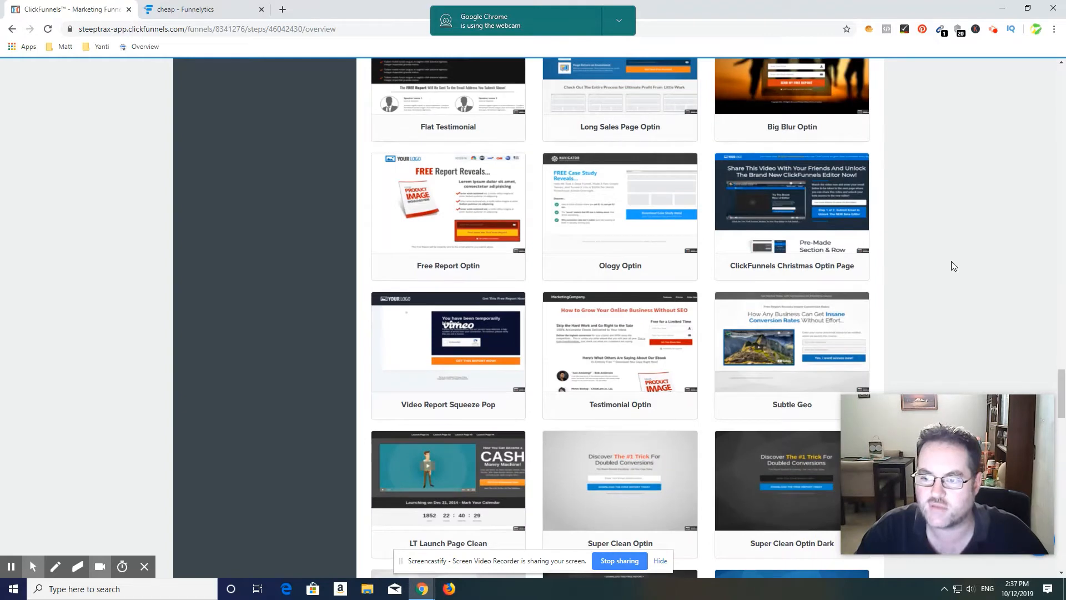
pyautogui.scroll(-1, 951, 266)
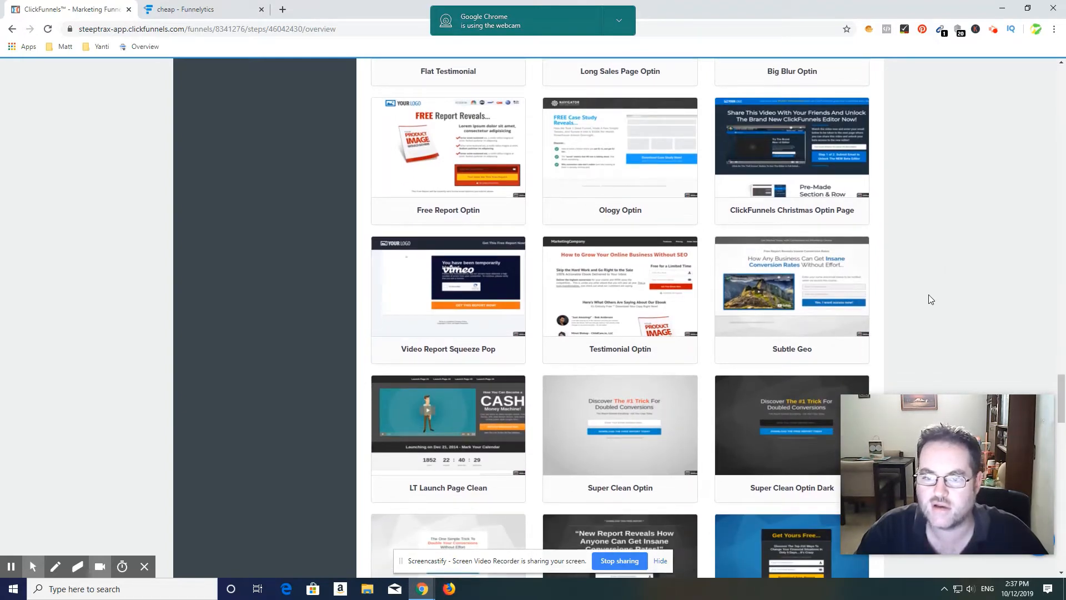
pyautogui.moveTo(754, 298)
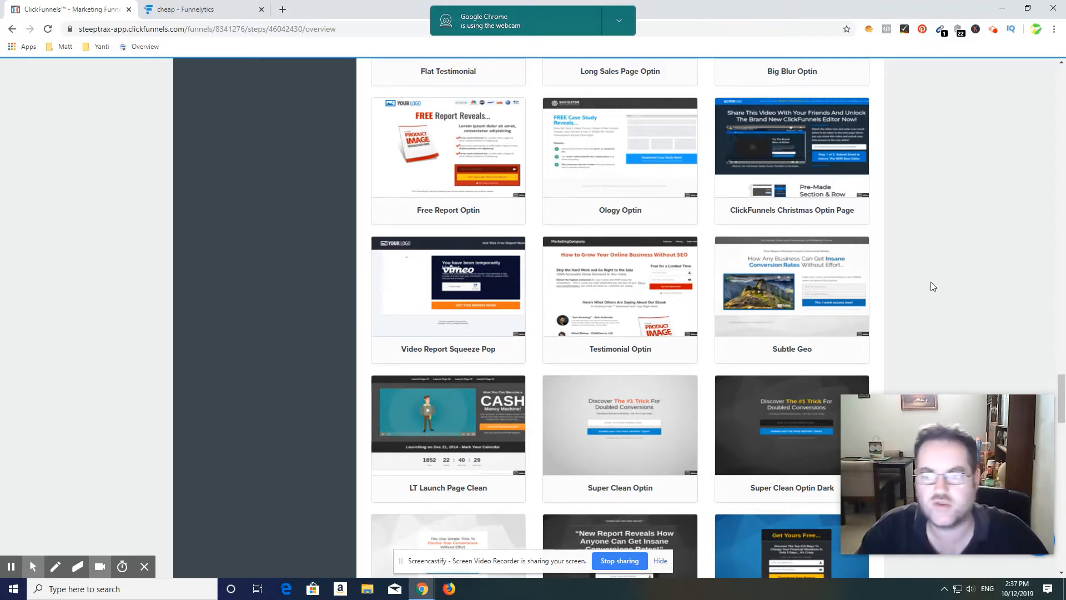
# Step: Review the remaining optin templates to the end of the gallery, including the clean, classic and video designs and Optin Blank Start
pyautogui.scroll(-1, 933, 265)
pyautogui.scroll(-5, 934, 266)
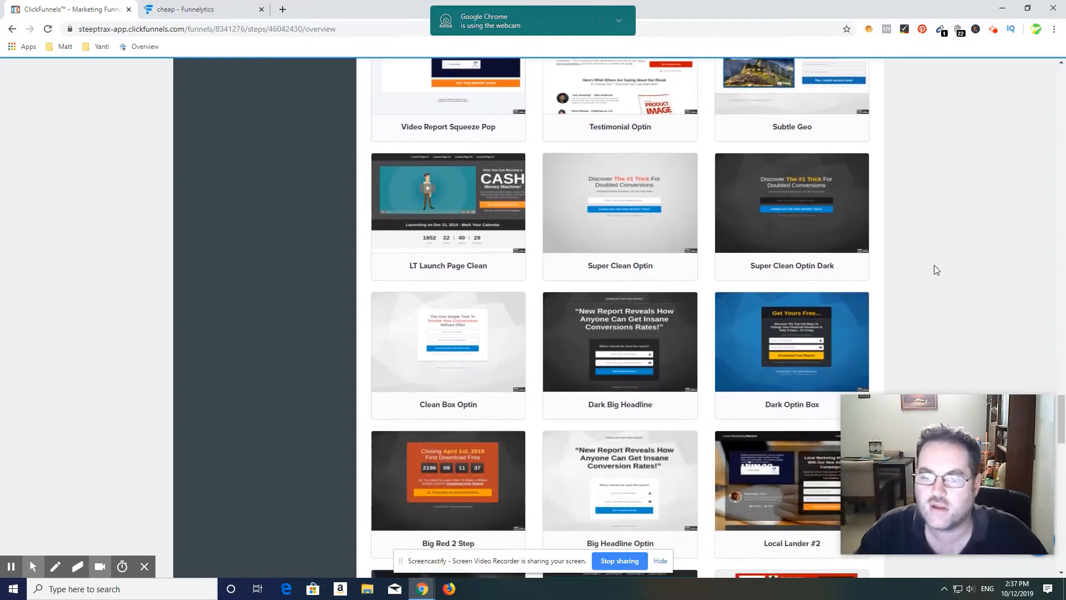
pyautogui.scroll(-7, 953, 243)
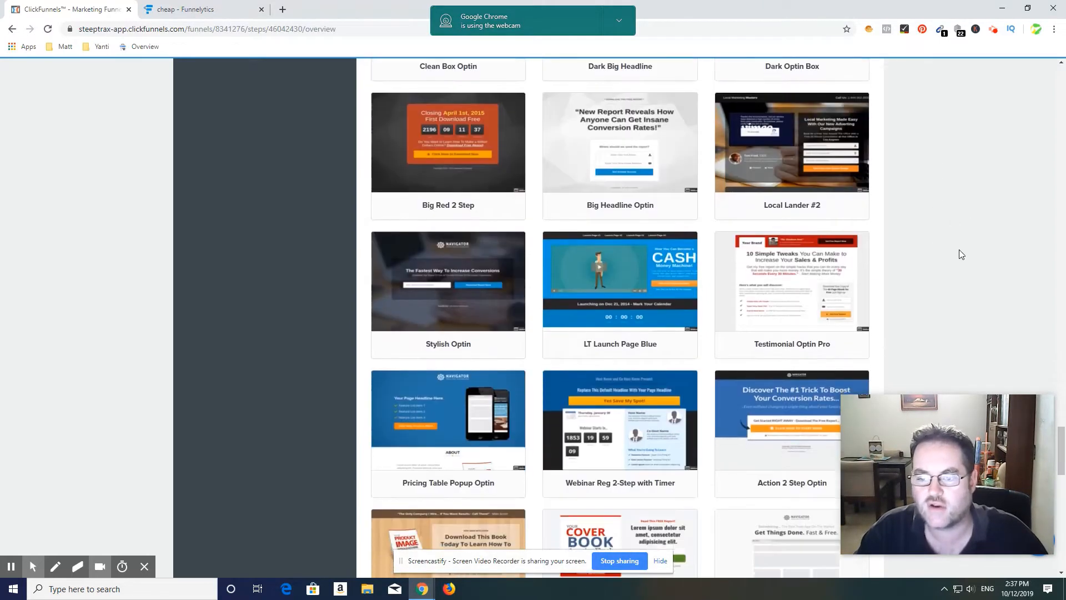
pyautogui.scroll(-5, 957, 239)
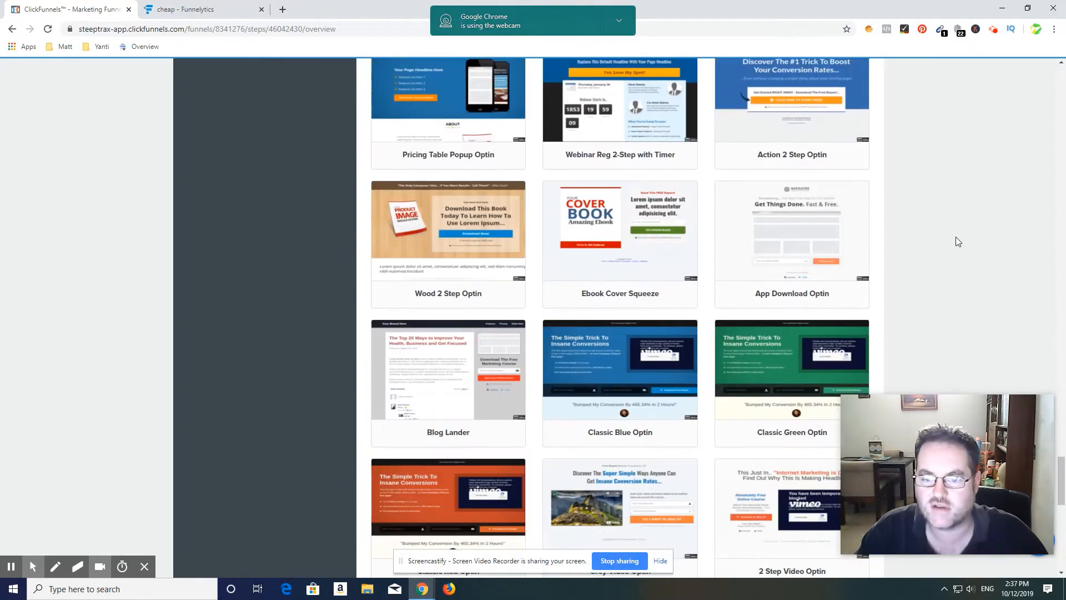
pyautogui.scroll(-4, 953, 236)
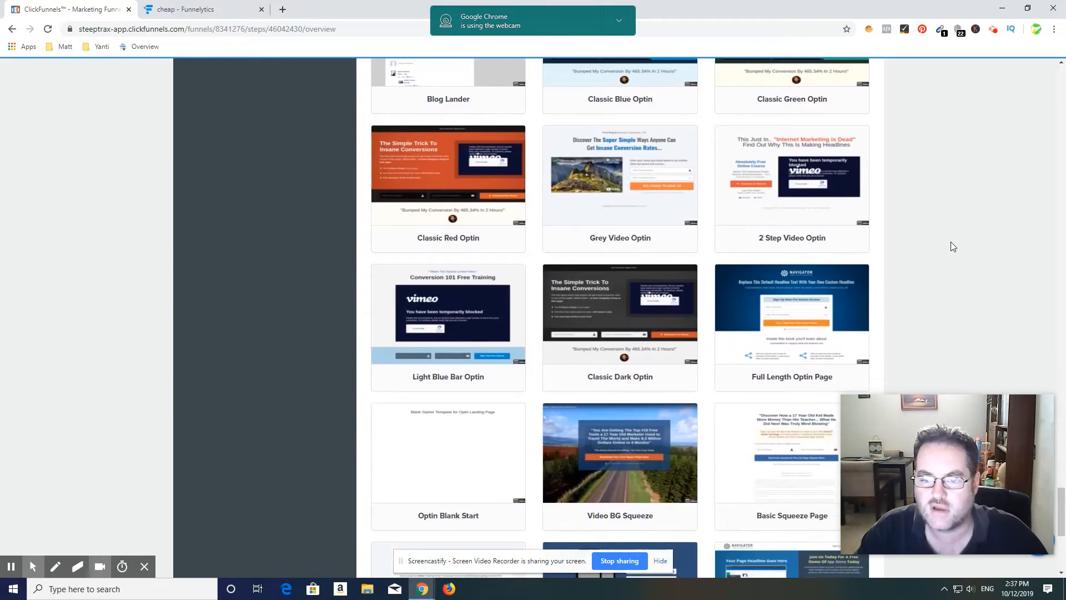
pyautogui.scroll(2, 970, 260)
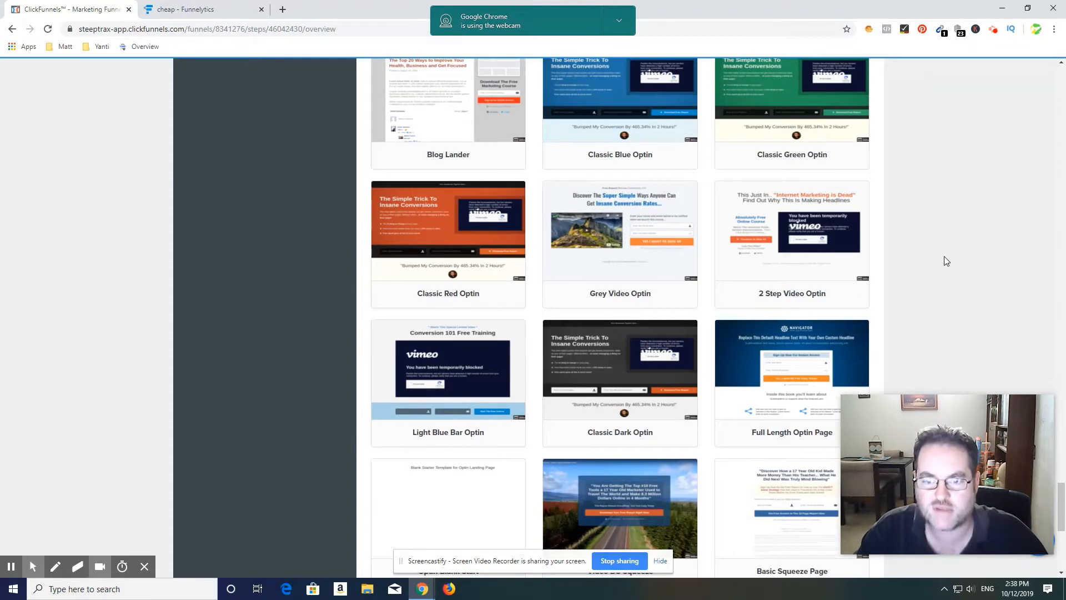
pyautogui.scroll(1, 947, 261)
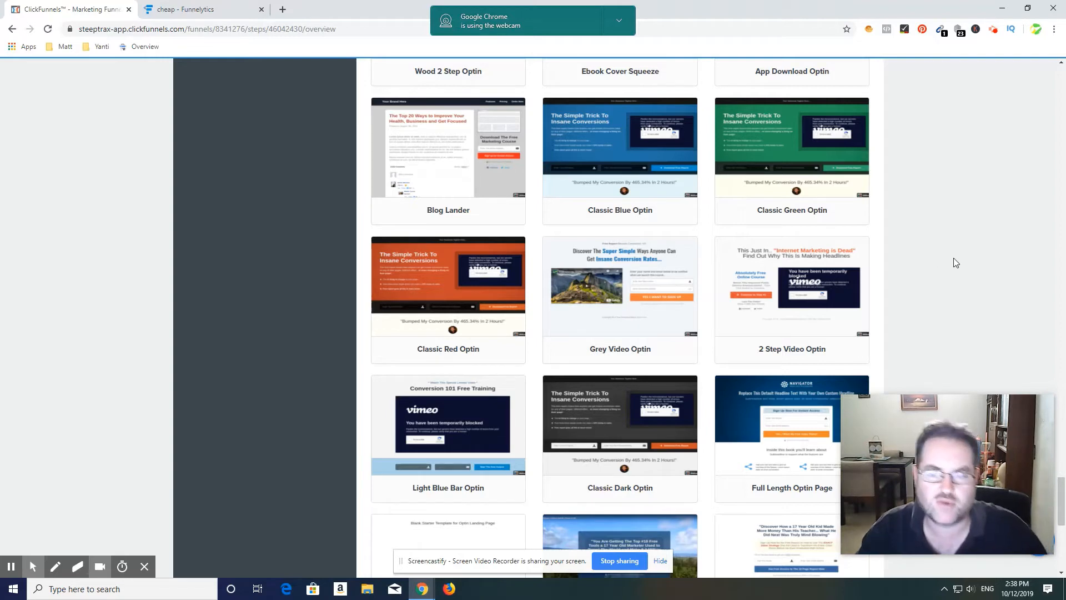
pyautogui.scroll(6, 955, 321)
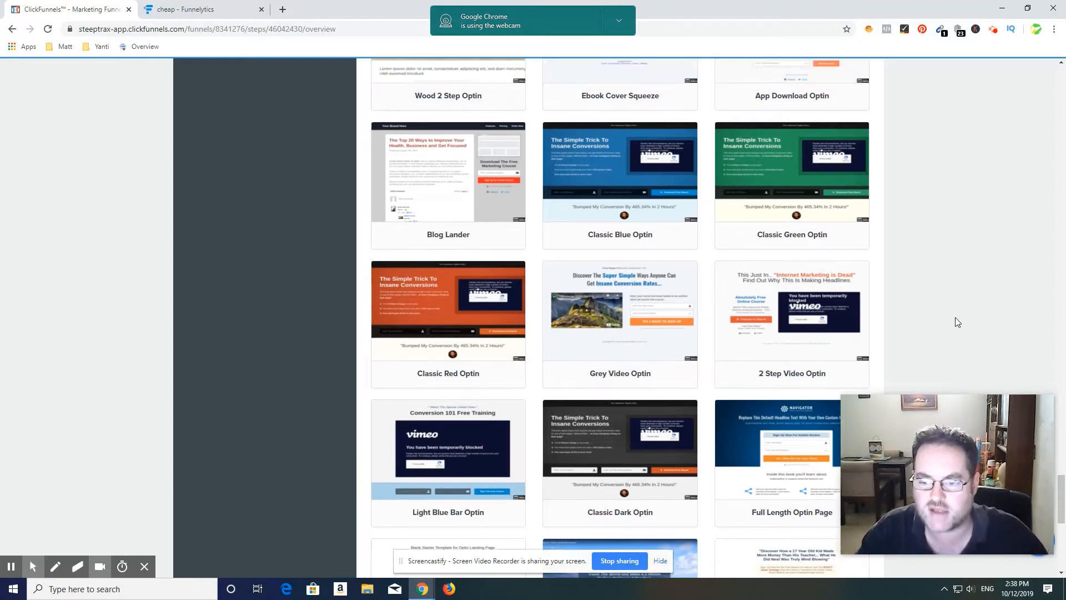
pyautogui.scroll(-10, 955, 321)
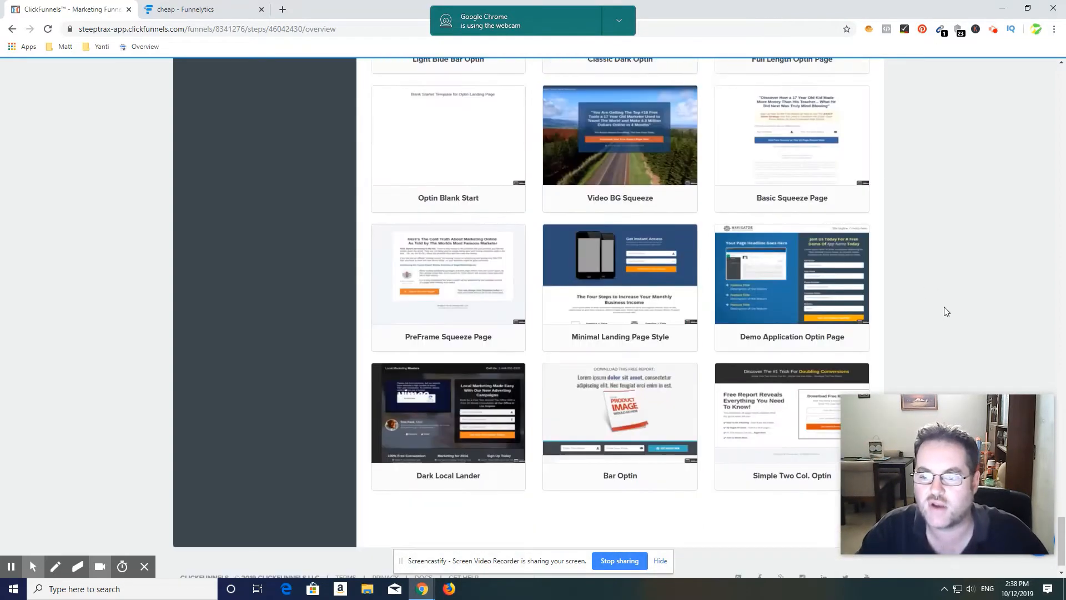
pyautogui.scroll(1, 944, 306)
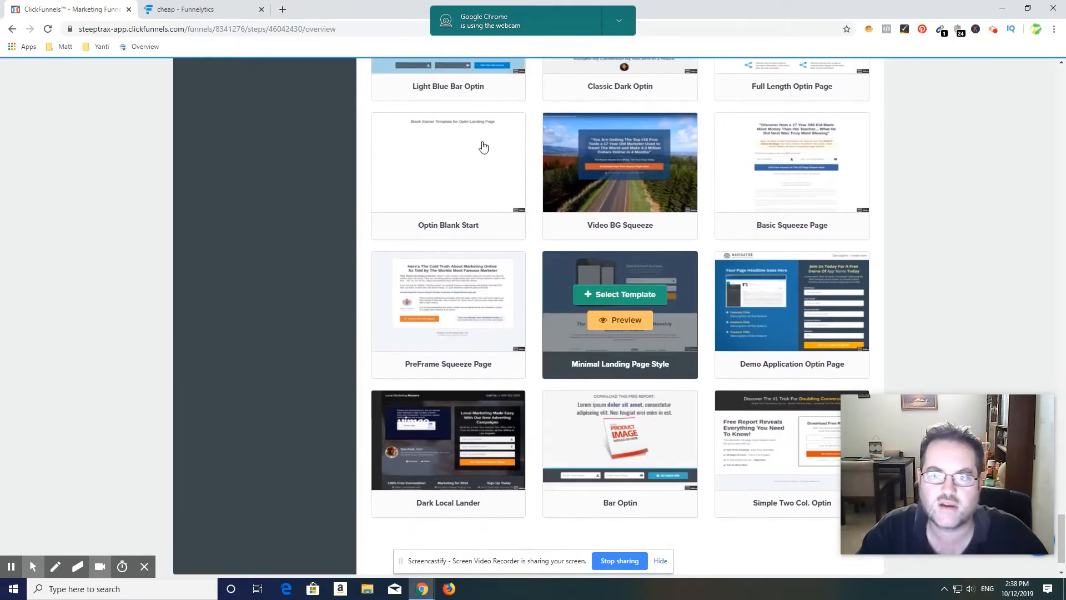
pyautogui.moveTo(447, 185)
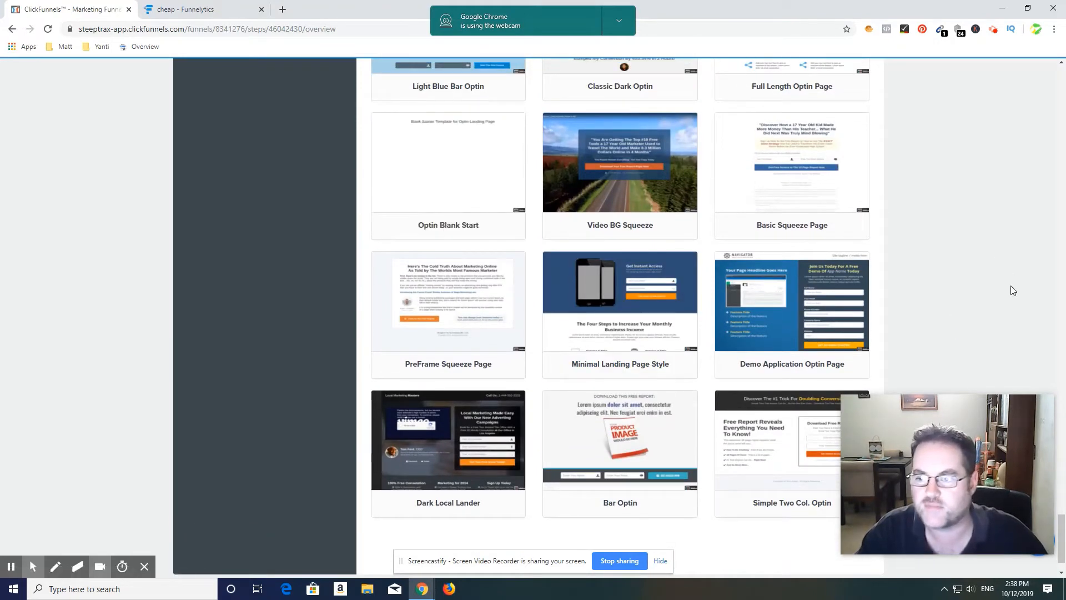
# Step: Look back through the optin templates from the end of the gallery to the Mother Funnel squeeze pages to compare the designs
pyautogui.scroll(2, 1010, 285)
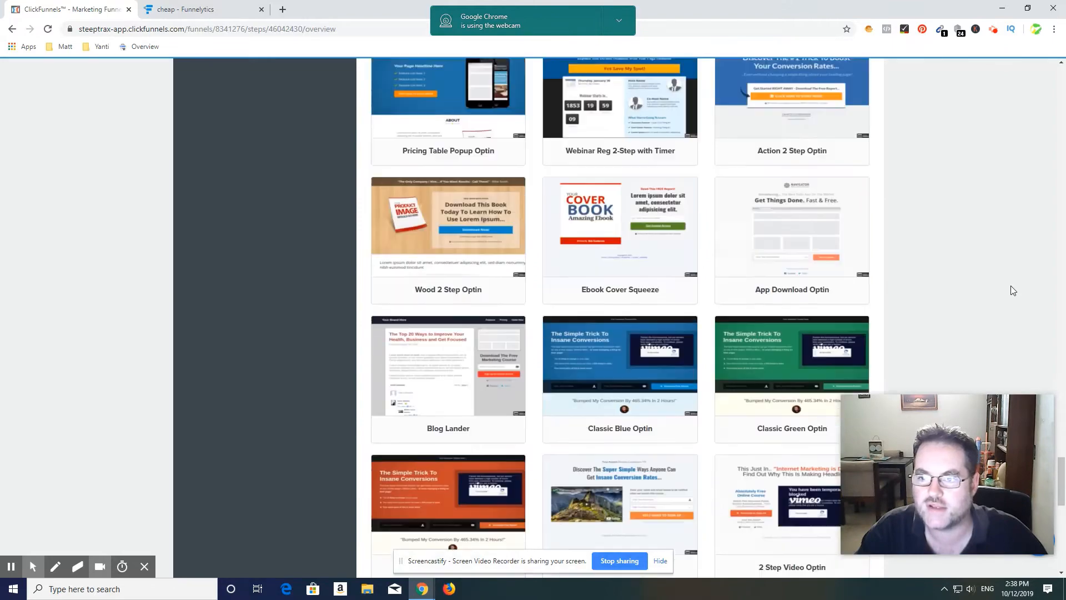
pyautogui.scroll(-10, 1011, 286)
pyautogui.scroll(5, 1011, 286)
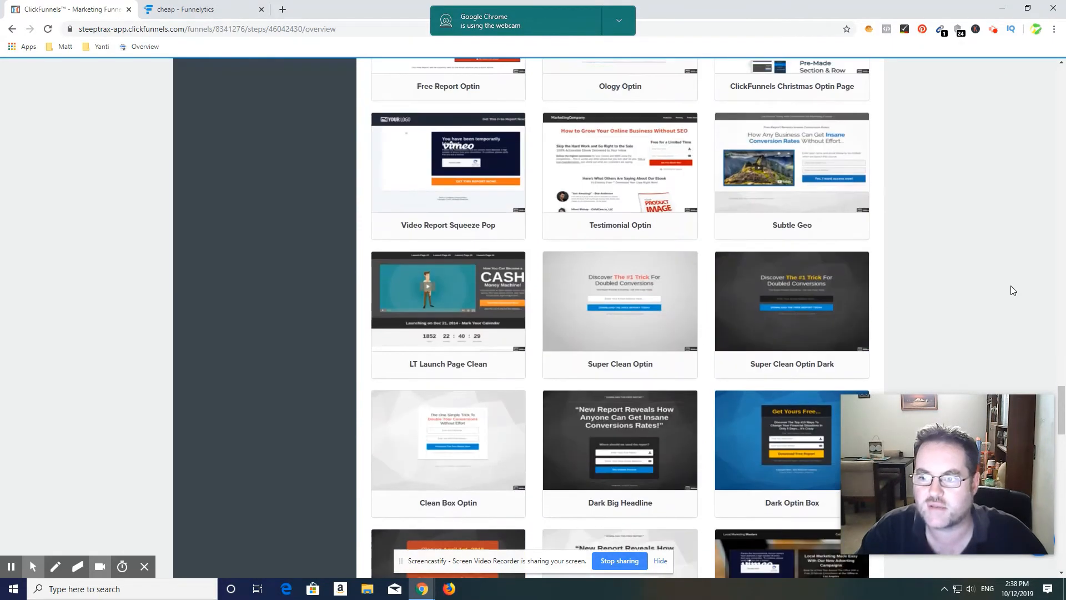
pyautogui.scroll(7, 1011, 289)
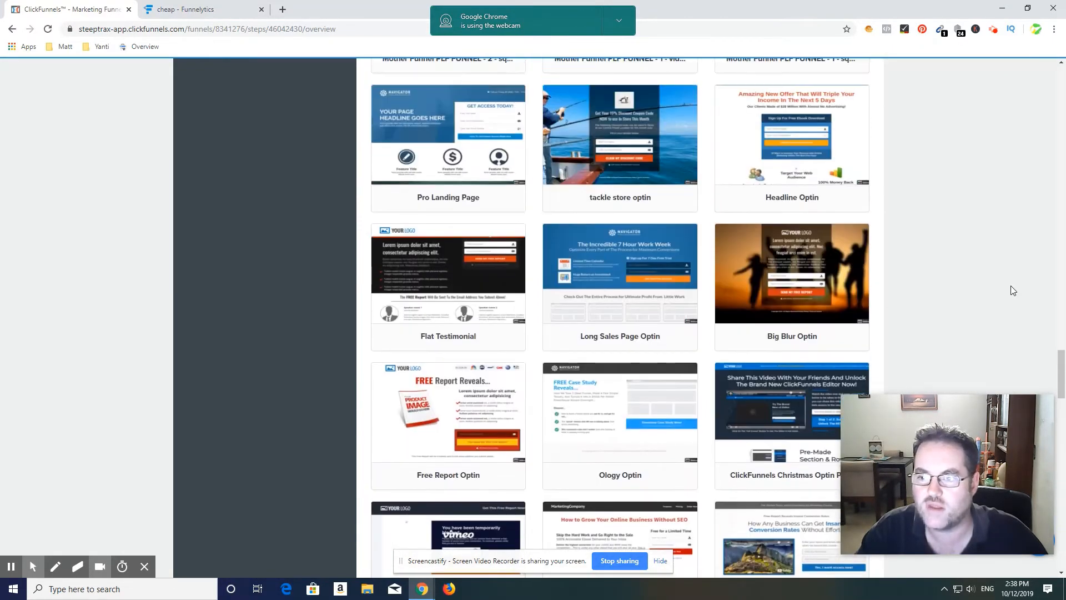
pyautogui.scroll(2, 1015, 291)
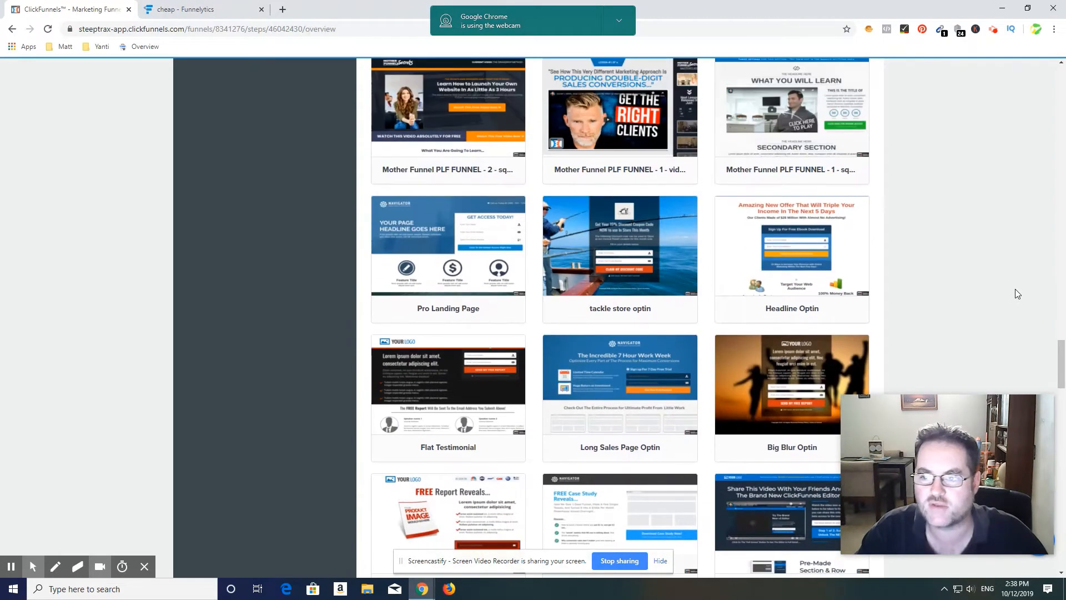
pyautogui.scroll(4, 1015, 288)
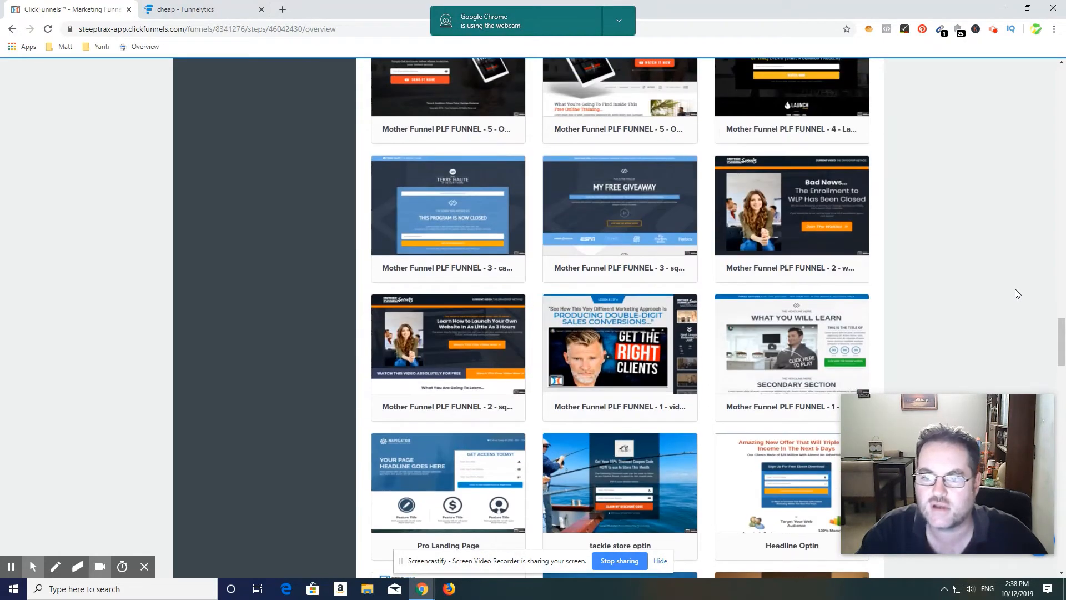
pyautogui.scroll(1, 1014, 294)
pyautogui.scroll(8, 1023, 289)
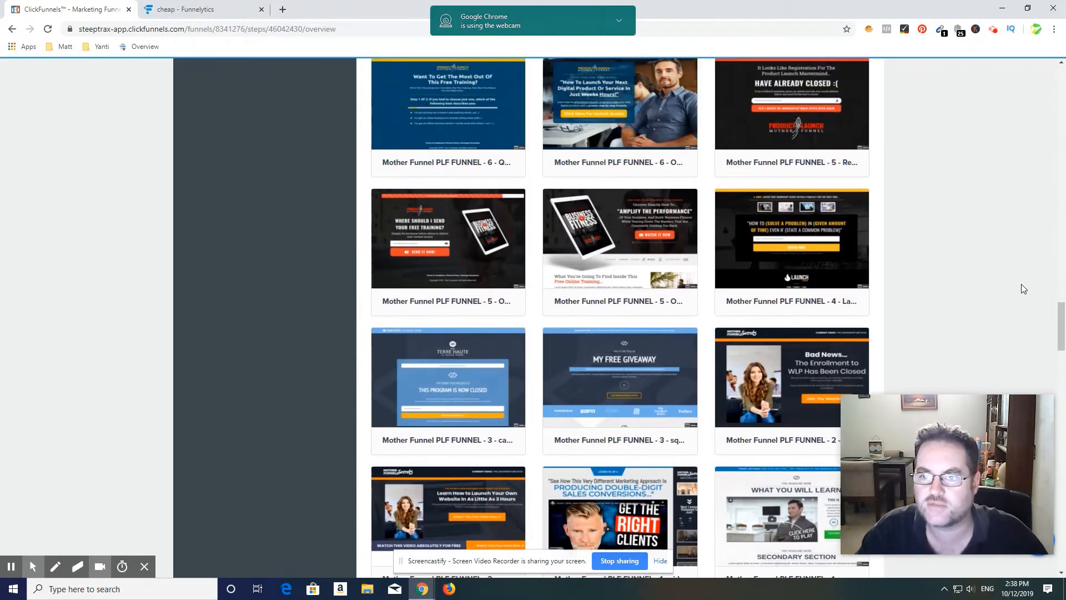
pyautogui.scroll(10, 1023, 289)
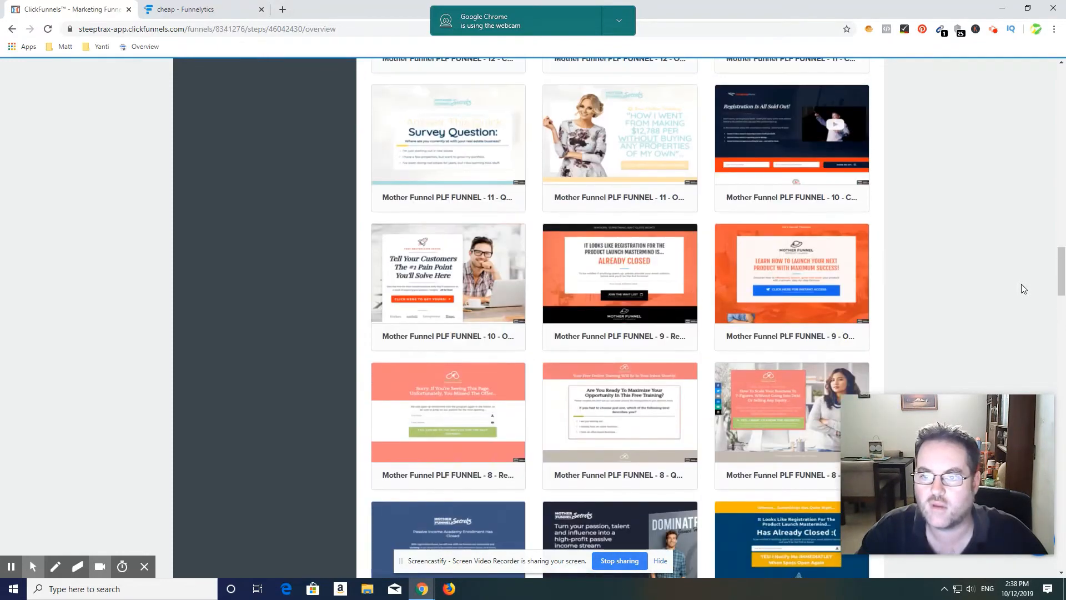
pyautogui.scroll(2, 1023, 288)
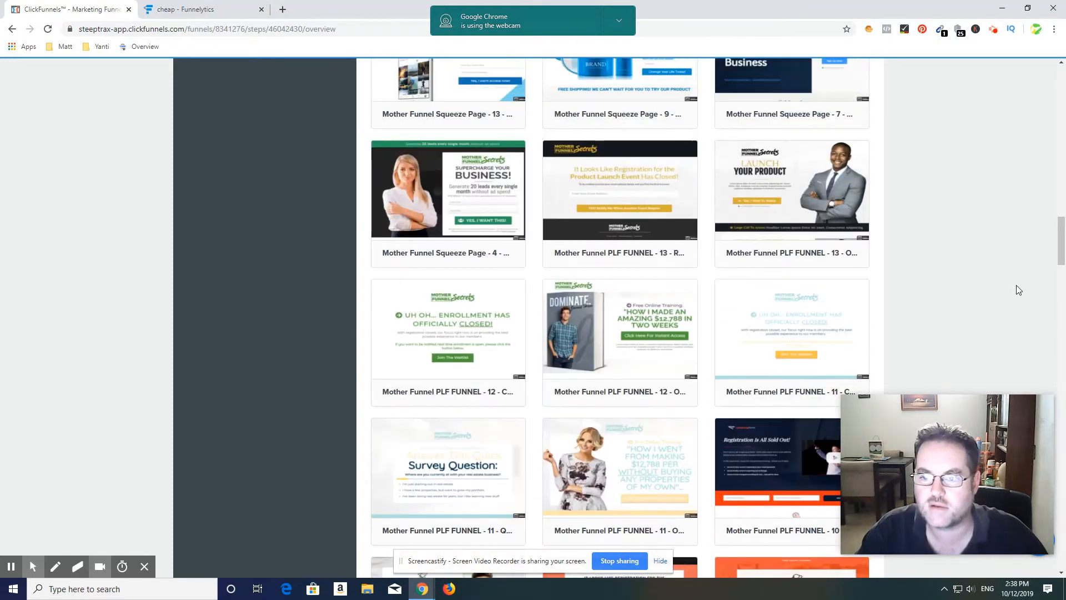
pyautogui.scroll(1, 1017, 290)
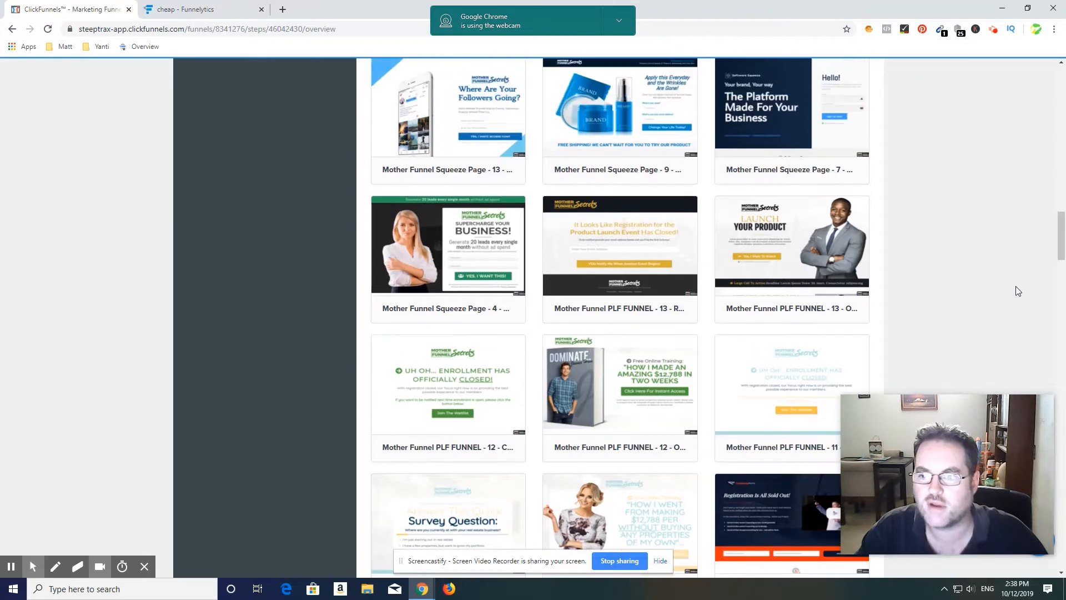
pyautogui.scroll(2, 1017, 291)
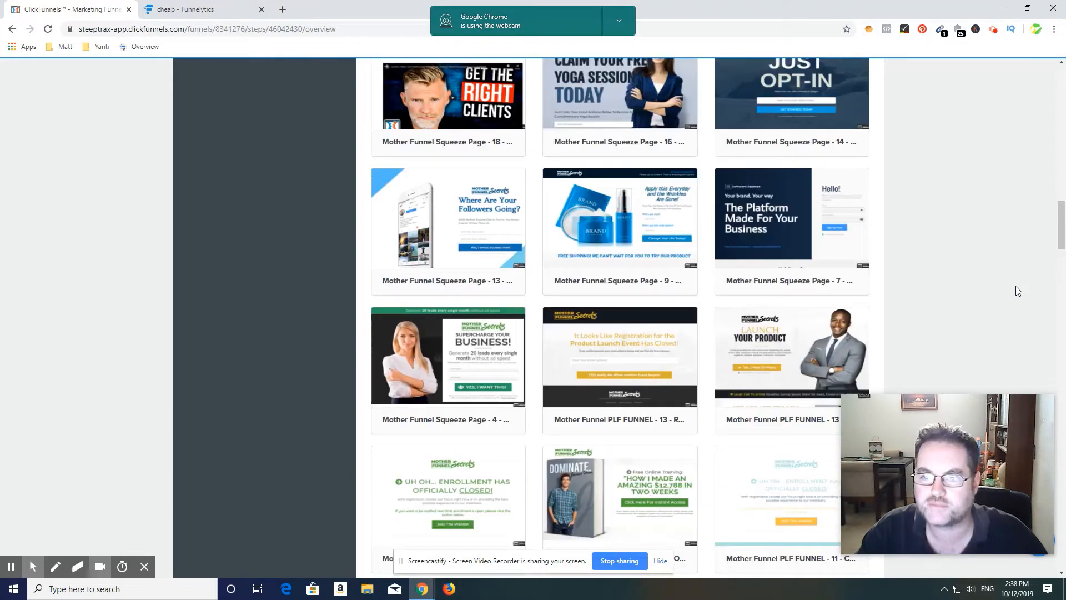
# Step: Select the Mother Funnel Vintage Squeeze - 2 template with the orange squeeze page book for the Optin step
pyautogui.scroll(2, 1017, 290)
pyautogui.scroll(6, 1018, 291)
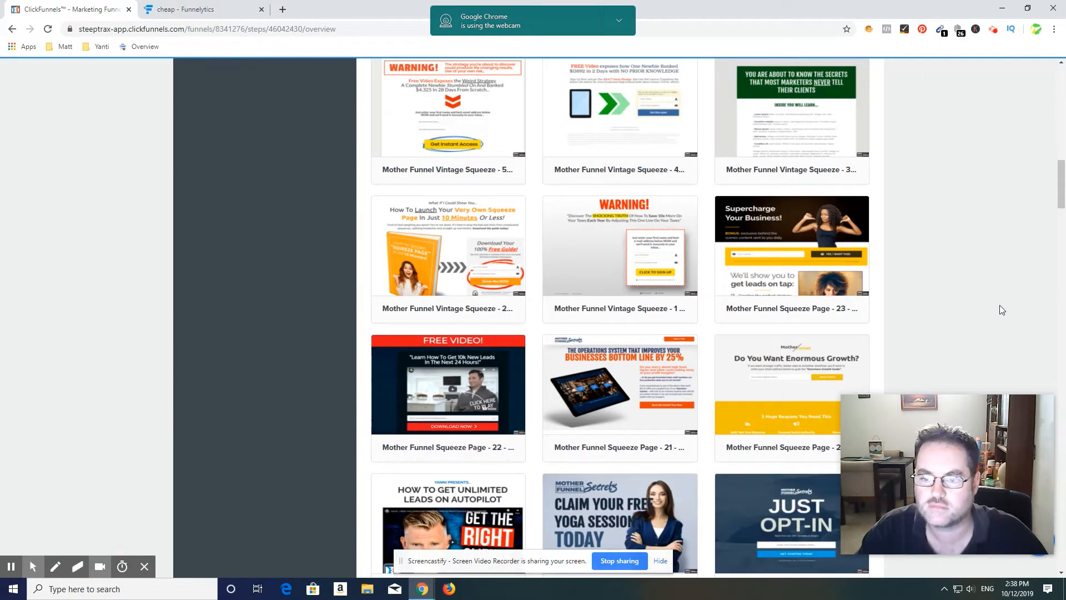
pyautogui.scroll(1, 1002, 310)
pyautogui.moveTo(590, 449)
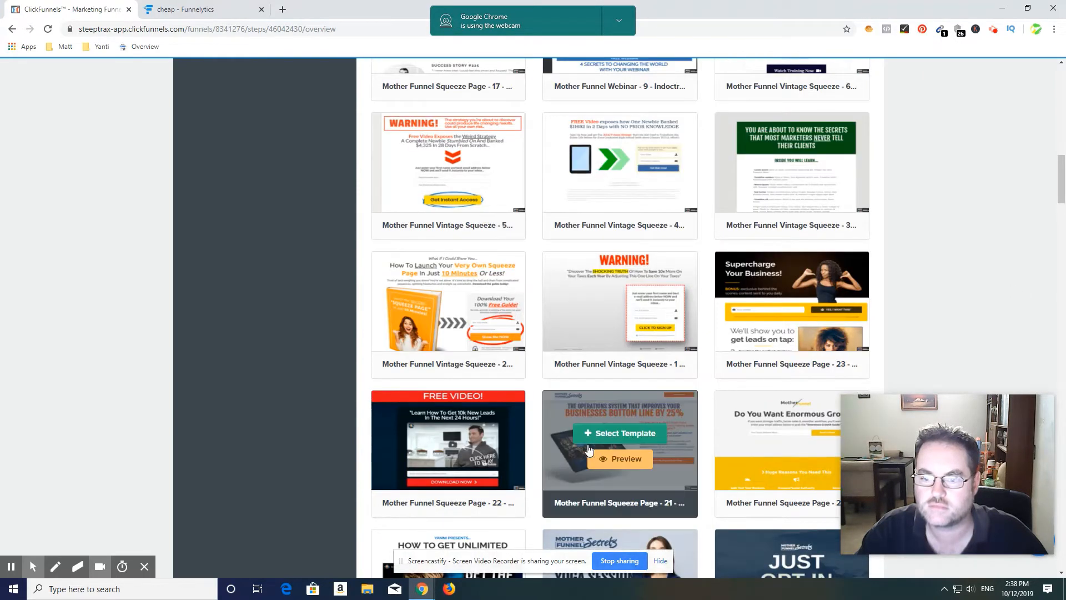
pyautogui.moveTo(448, 302)
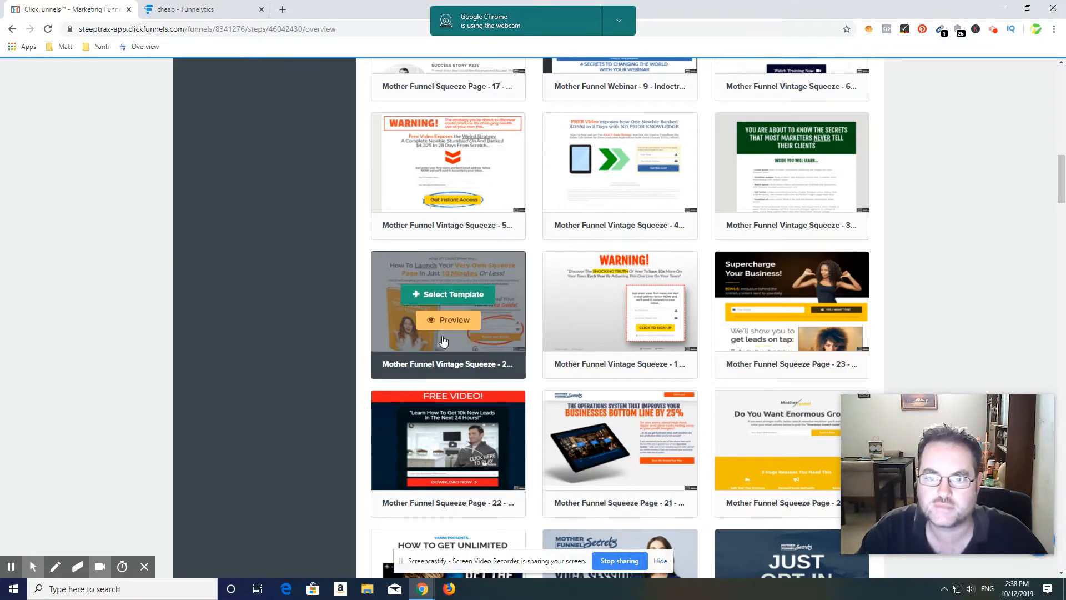
pyautogui.click(443, 296)
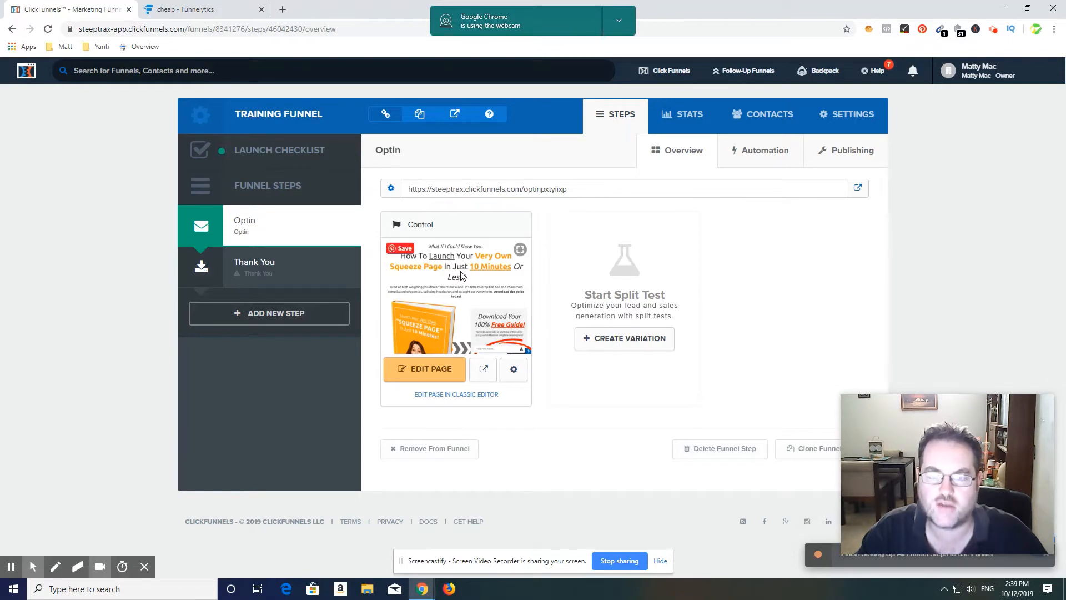
# Step: View the live Optin page from its funnel URL, check its opt-in form, and close the page
pyautogui.click(858, 189)
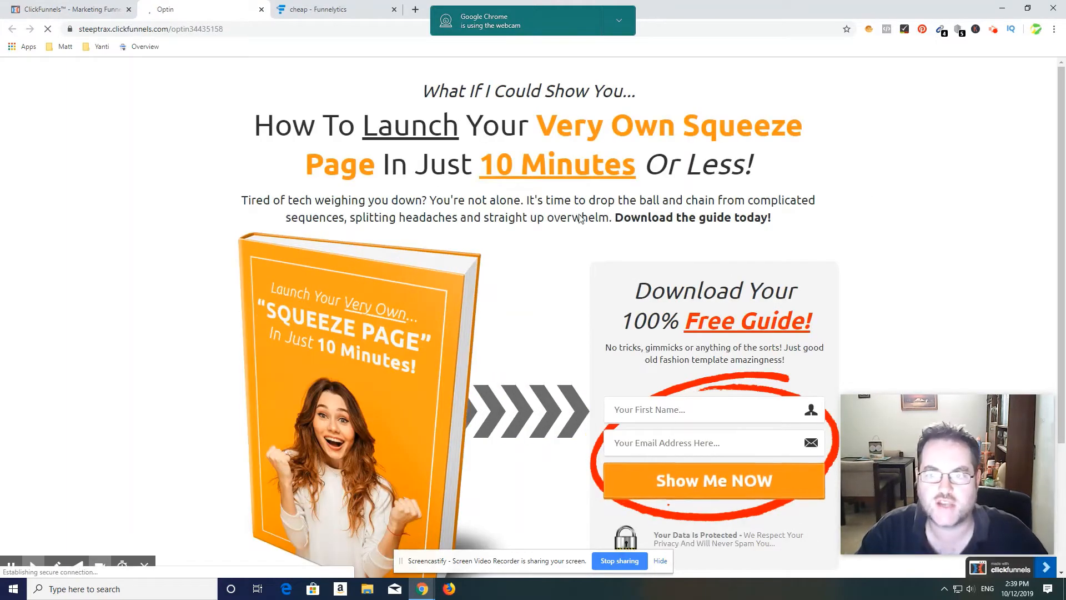
pyautogui.scroll(-2, 611, 361)
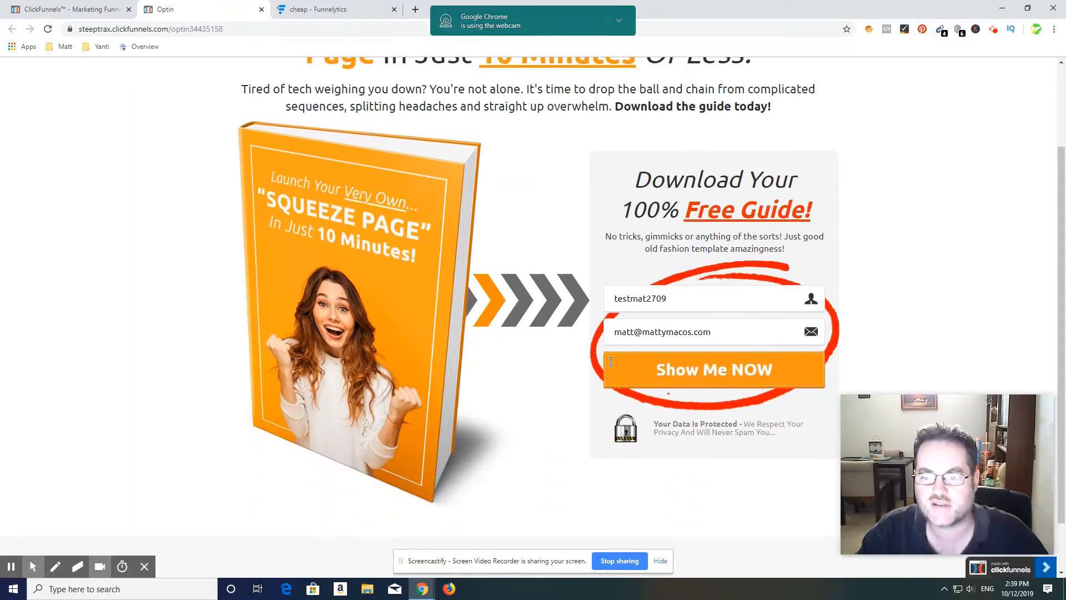
pyautogui.scroll(2, 611, 361)
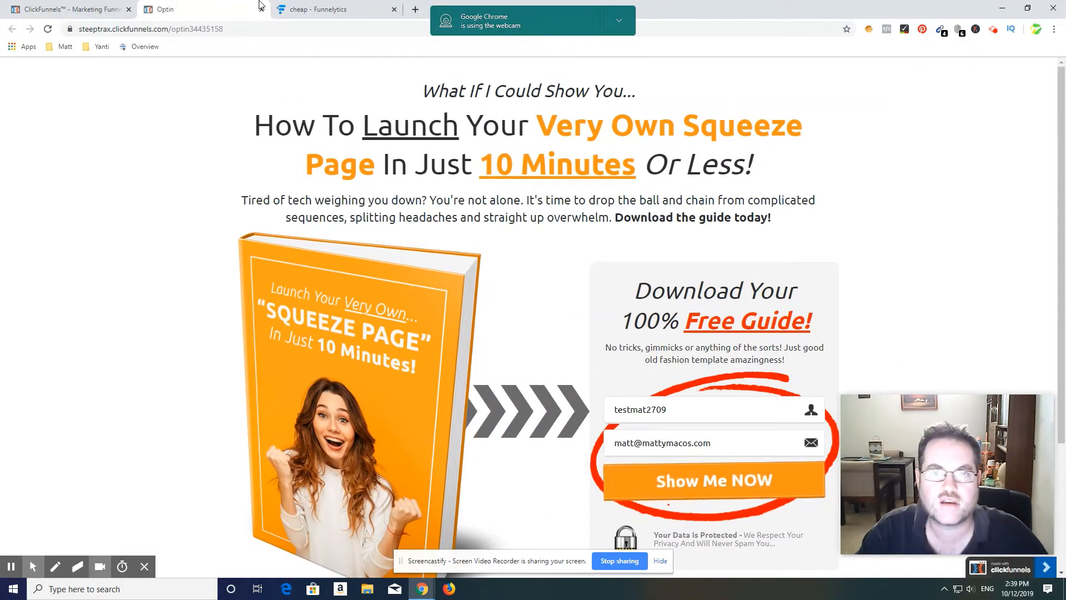
pyautogui.click(264, 9)
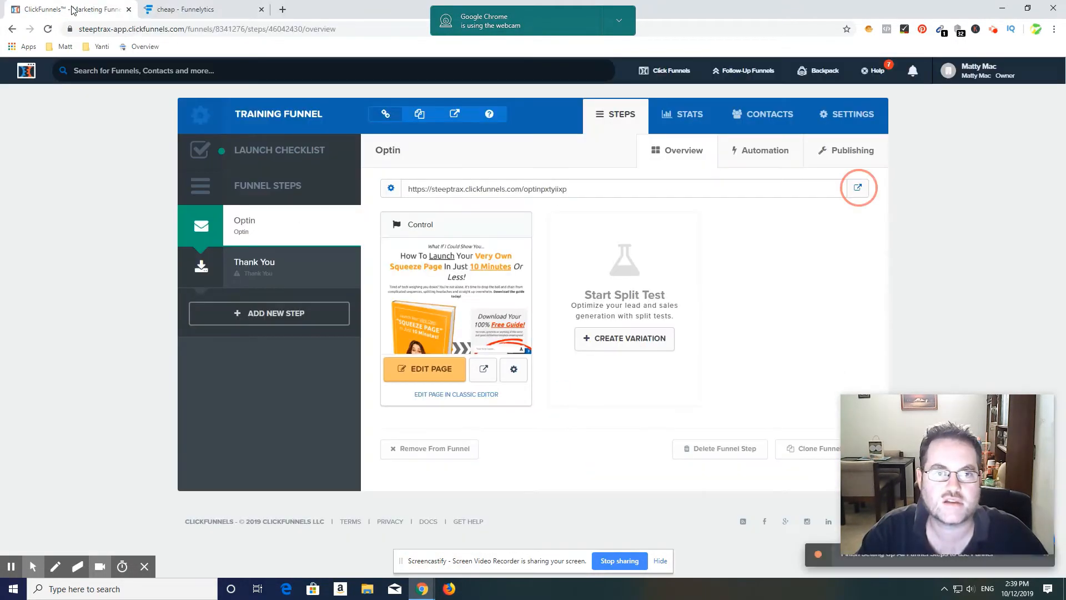
# Step: Open the Optin page in the page editor and examine its layout from the headline to the footer
pyautogui.click(429, 372)
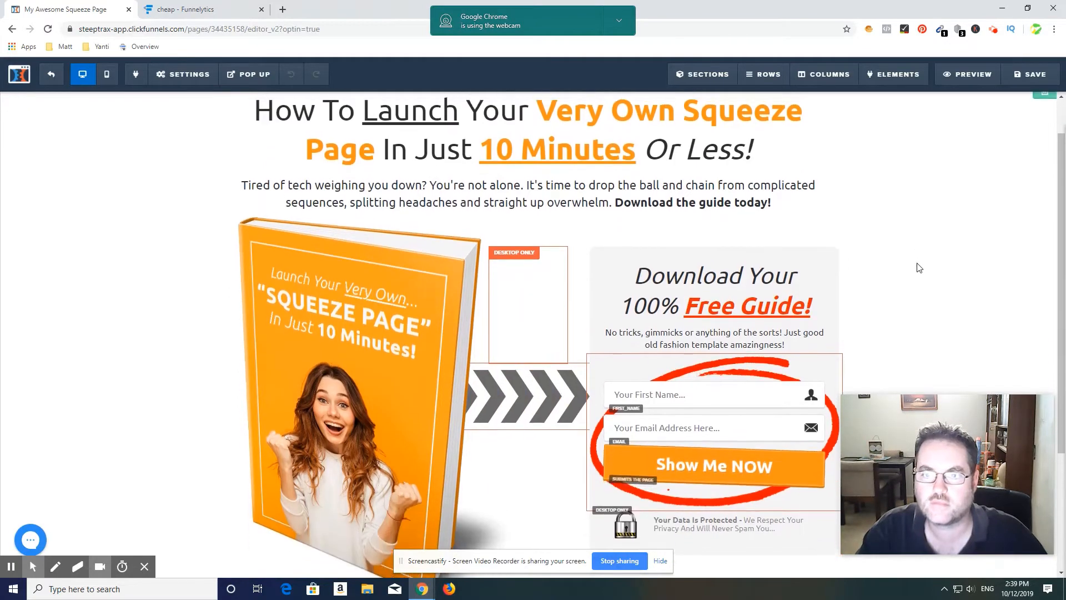
pyautogui.scroll(-4, 910, 253)
pyautogui.scroll(4, 904, 244)
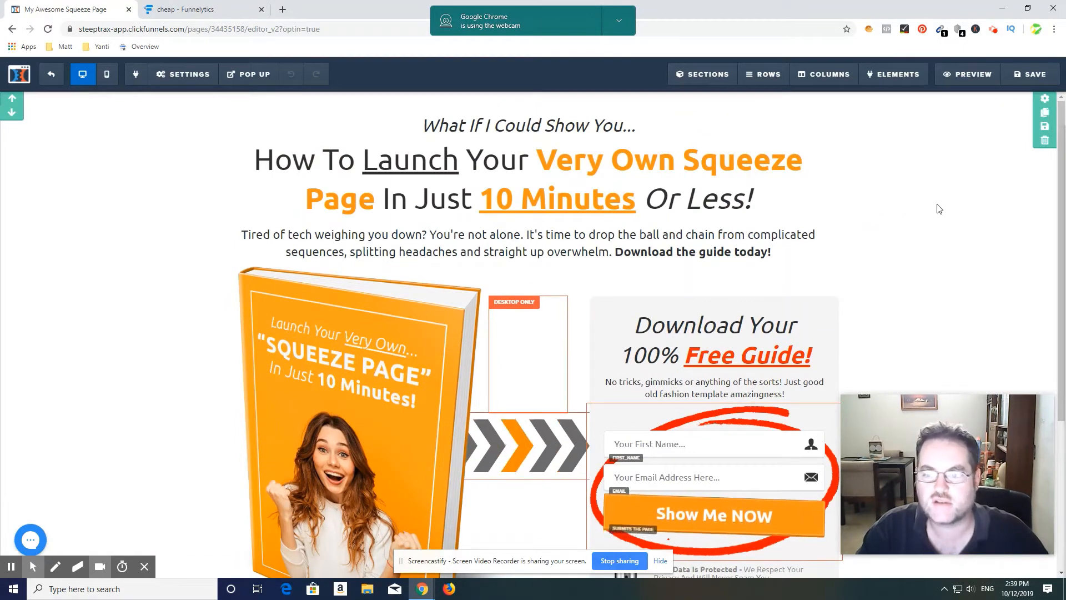
pyautogui.scroll(-2, 938, 209)
pyautogui.scroll(2, 932, 184)
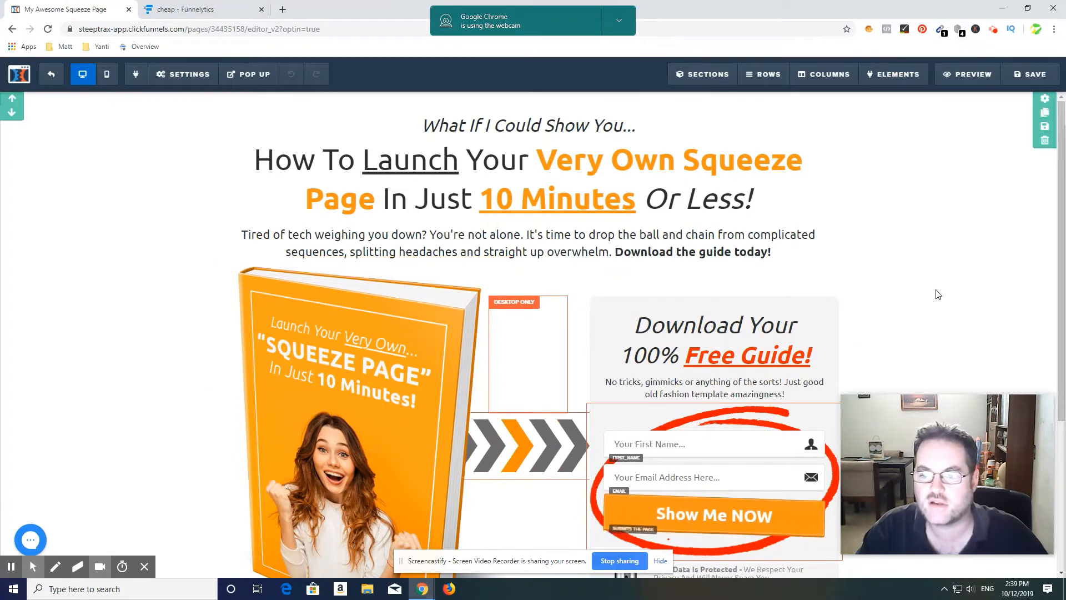
pyautogui.scroll(-1, 935, 295)
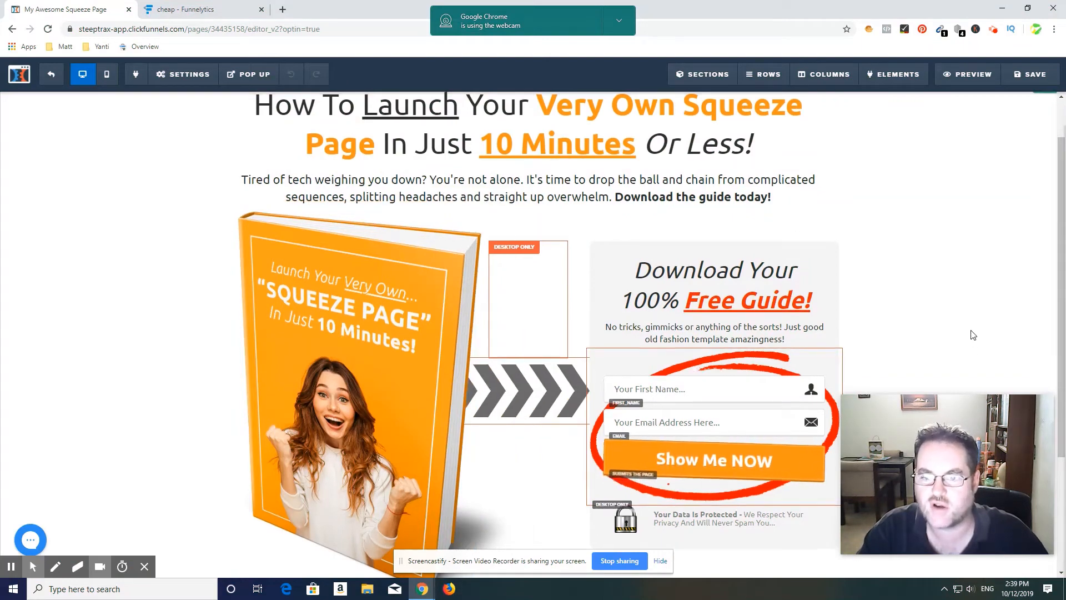
pyautogui.scroll(1, 972, 336)
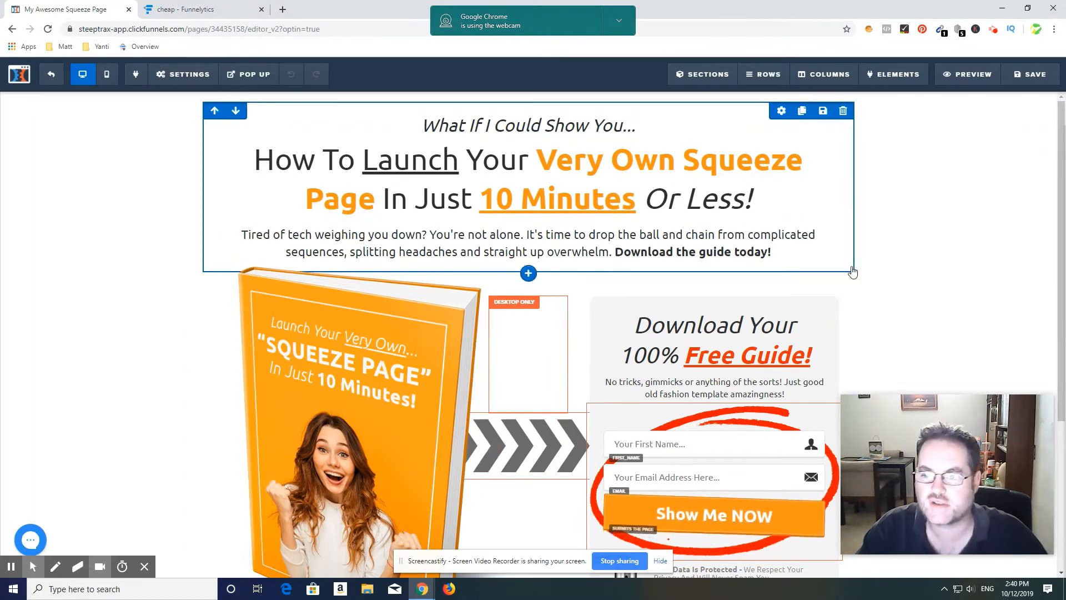
pyautogui.scroll(-1, 882, 298)
pyautogui.scroll(-3, 845, 346)
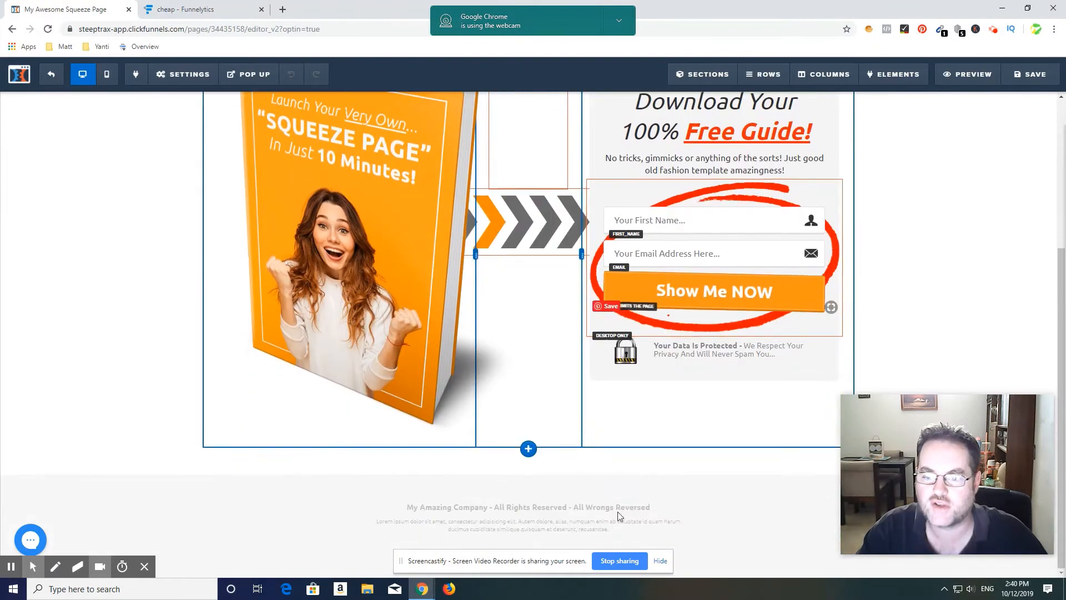
pyautogui.scroll(1, 605, 414)
pyautogui.scroll(3, 728, 265)
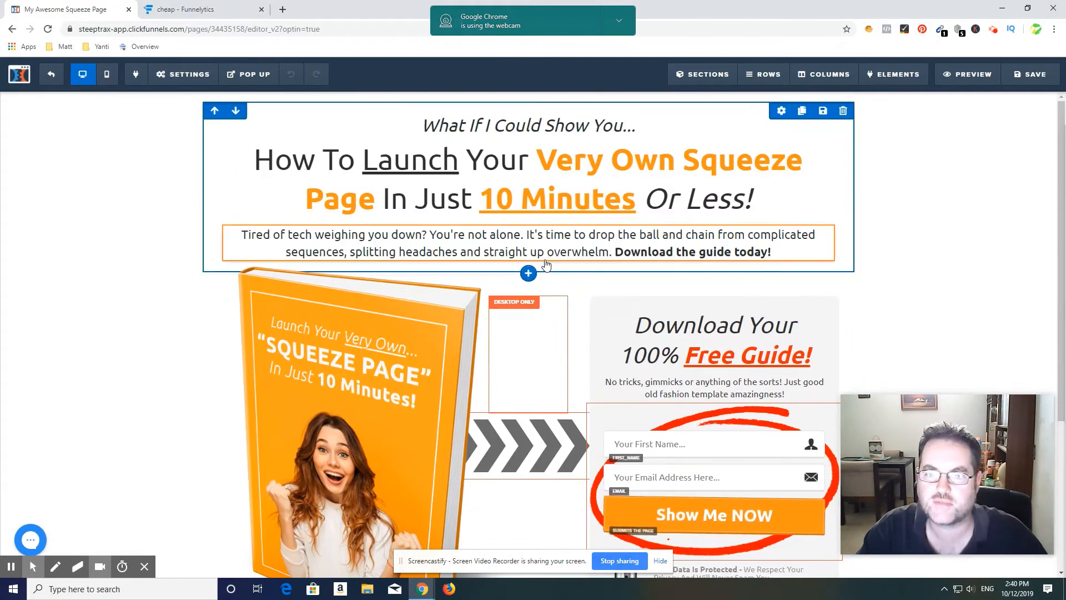
# Step: Delete the word "You" from the "What If I Could Show You..." line above the headline and enter it again
pyautogui.click(483, 129)
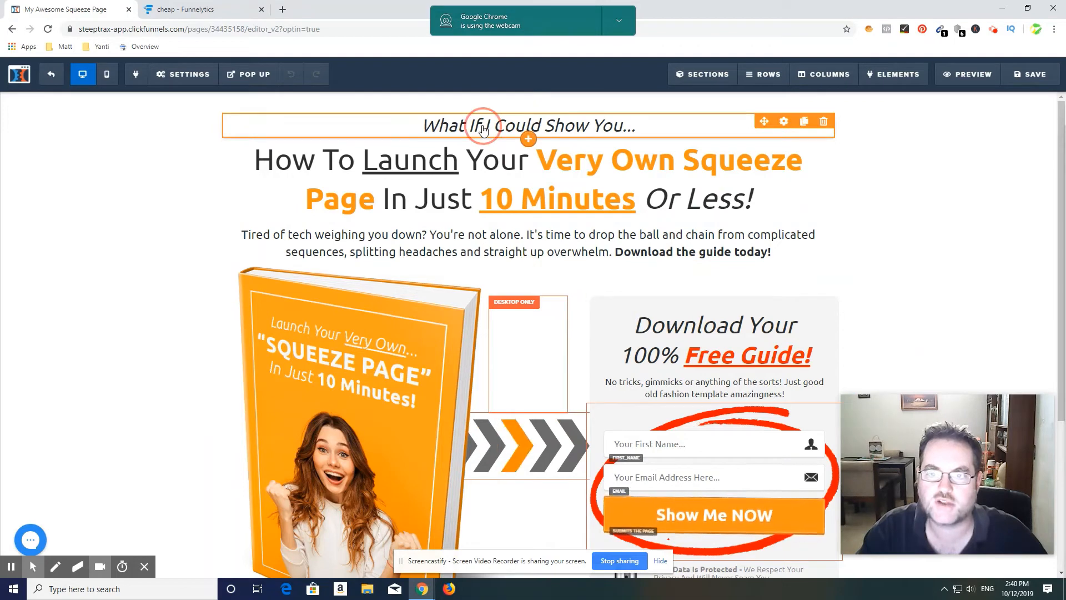
pyautogui.click(624, 122)
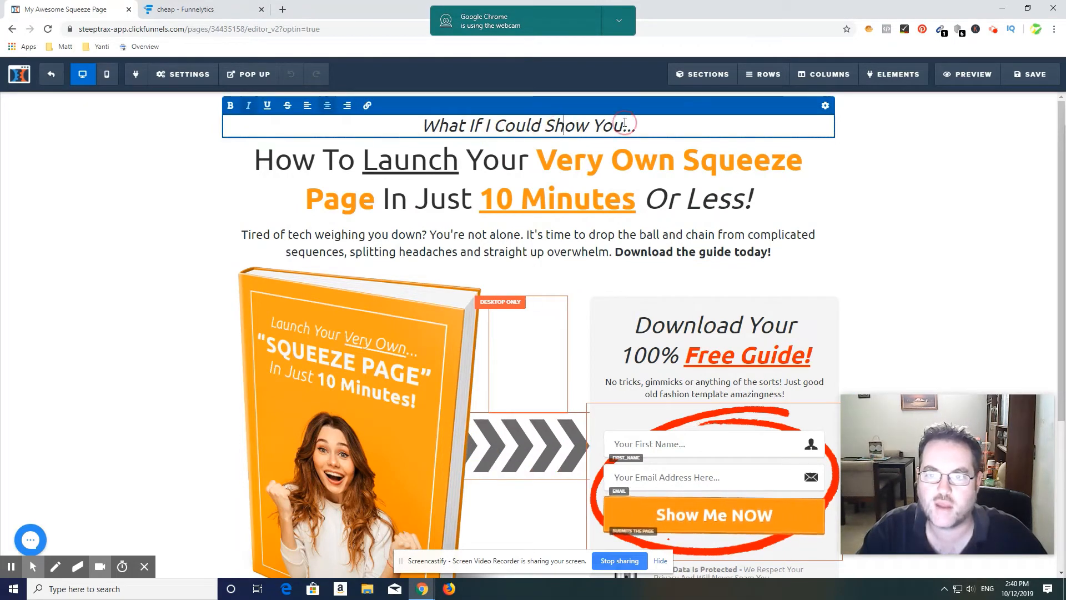
pyautogui.press('BackSpace')
pyautogui.press('BackSpace')
pyautogui.press('BackSpace')
pyautogui.press('BackSpace')
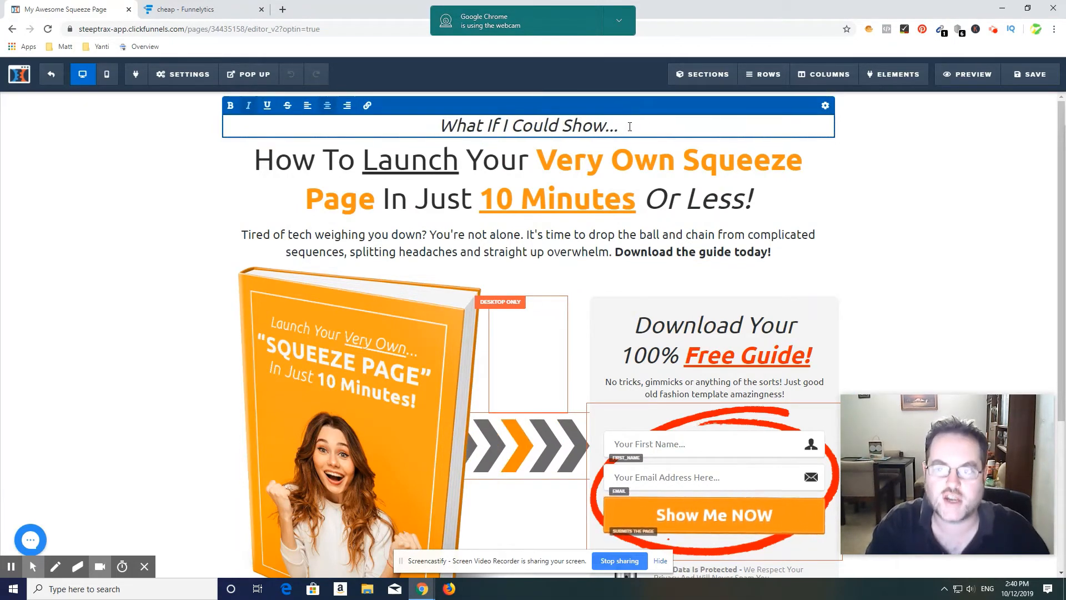
pyautogui.write('You')
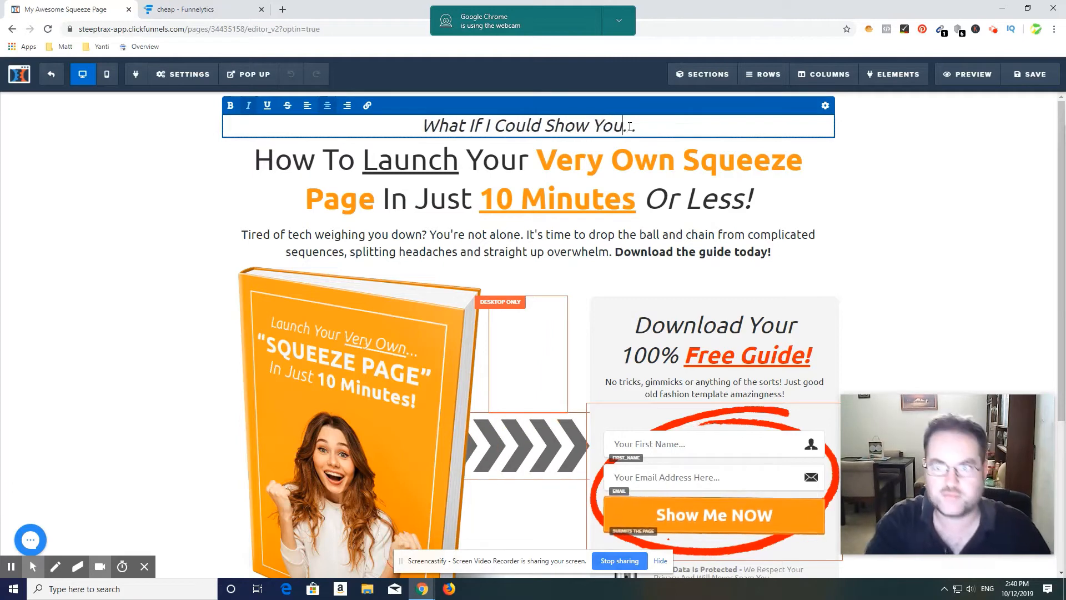
# Step: Open the main headline and the "Download Your 100% Free Guide!" heading for text editing, and deselect the text
pyautogui.click(625, 172)
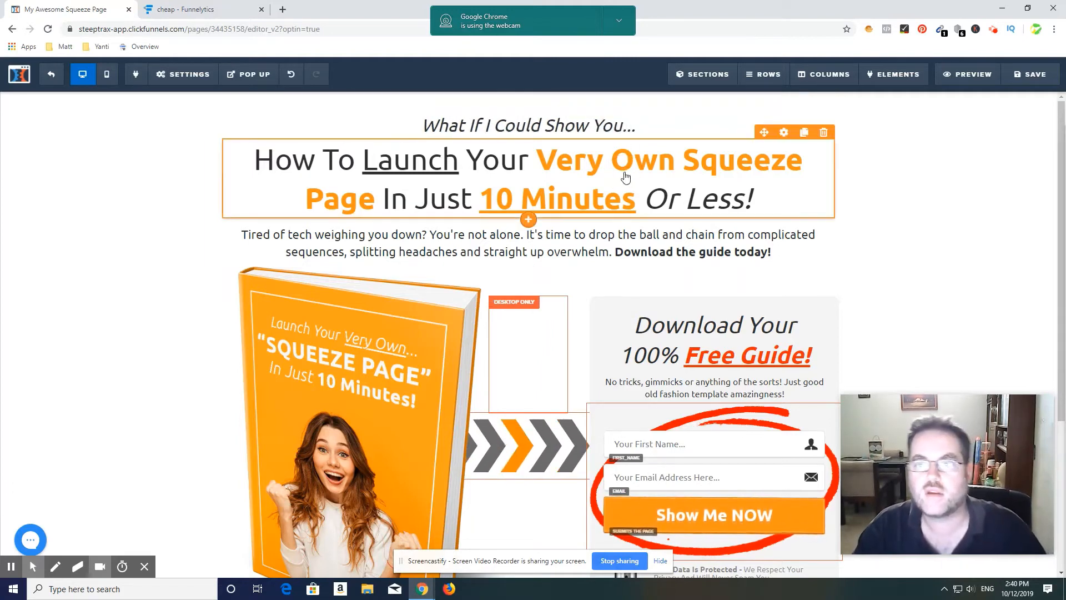
pyautogui.click(634, 161)
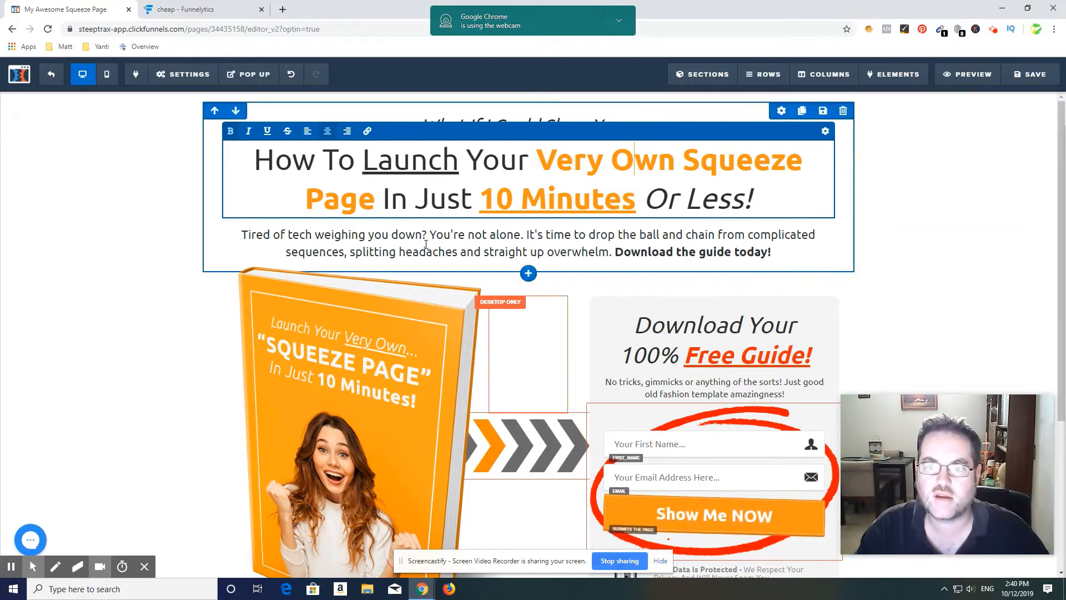
pyautogui.click(640, 256)
pyautogui.scroll(-1, 640, 256)
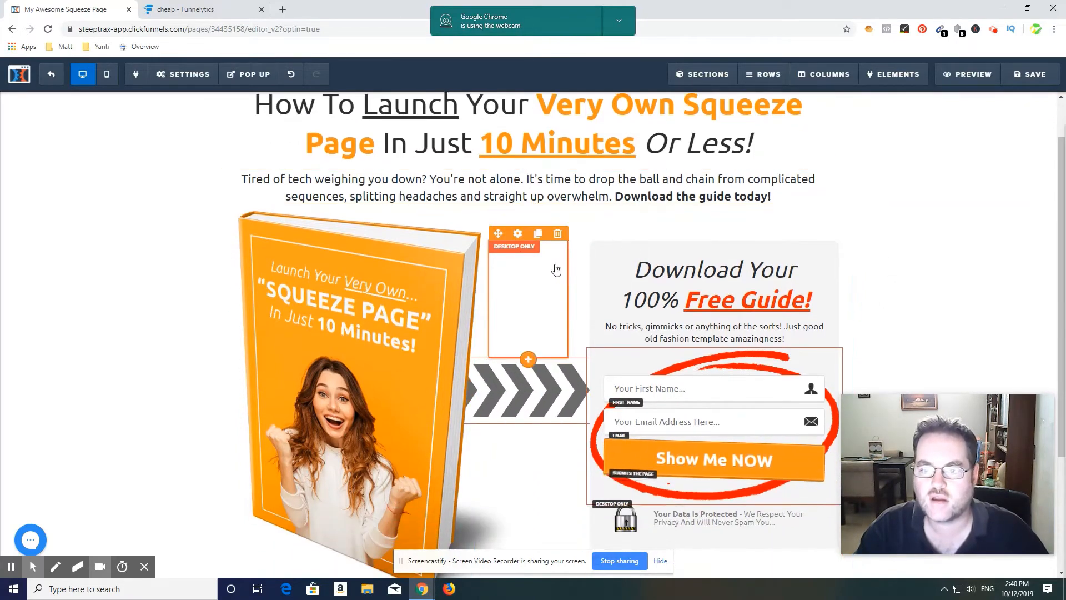
pyautogui.click(682, 277)
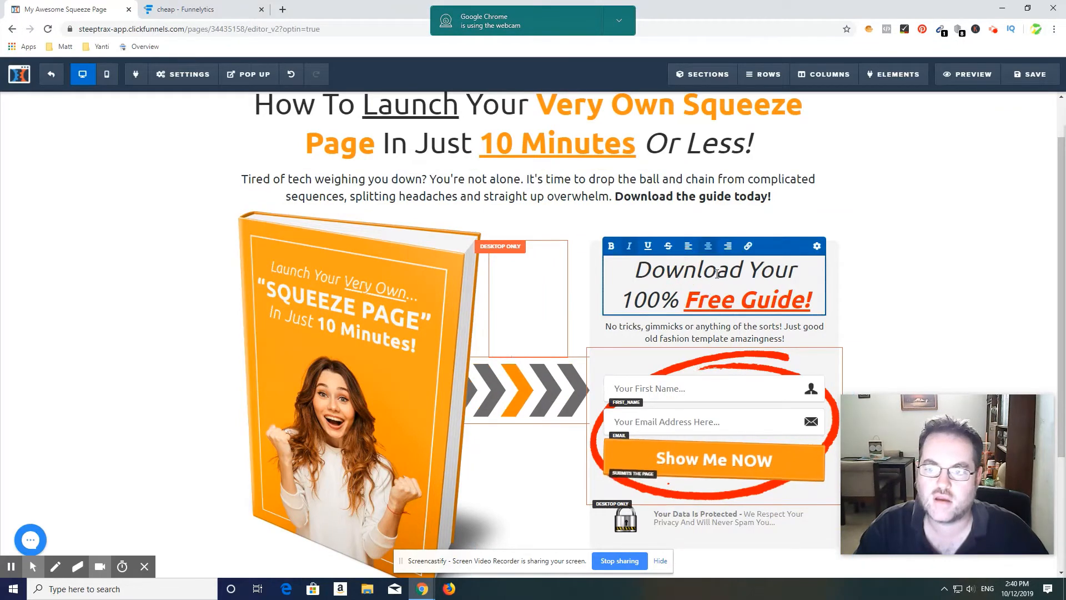
pyautogui.scroll(-1, 702, 400)
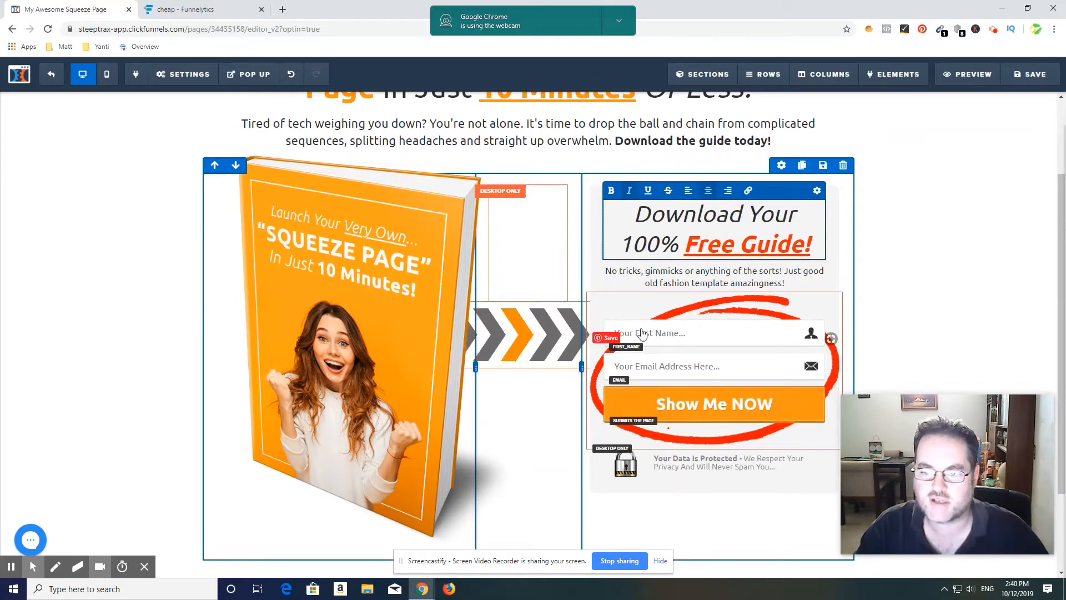
pyautogui.click(982, 297)
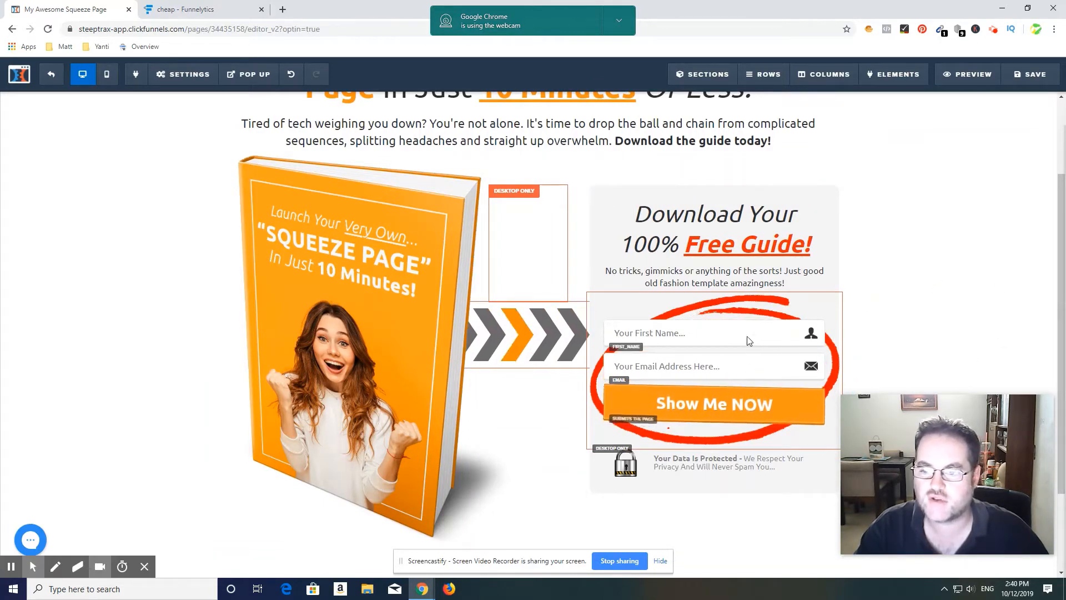
# Step: Open the first name field's settings, review the available input types, and close the settings
pyautogui.click(662, 338)
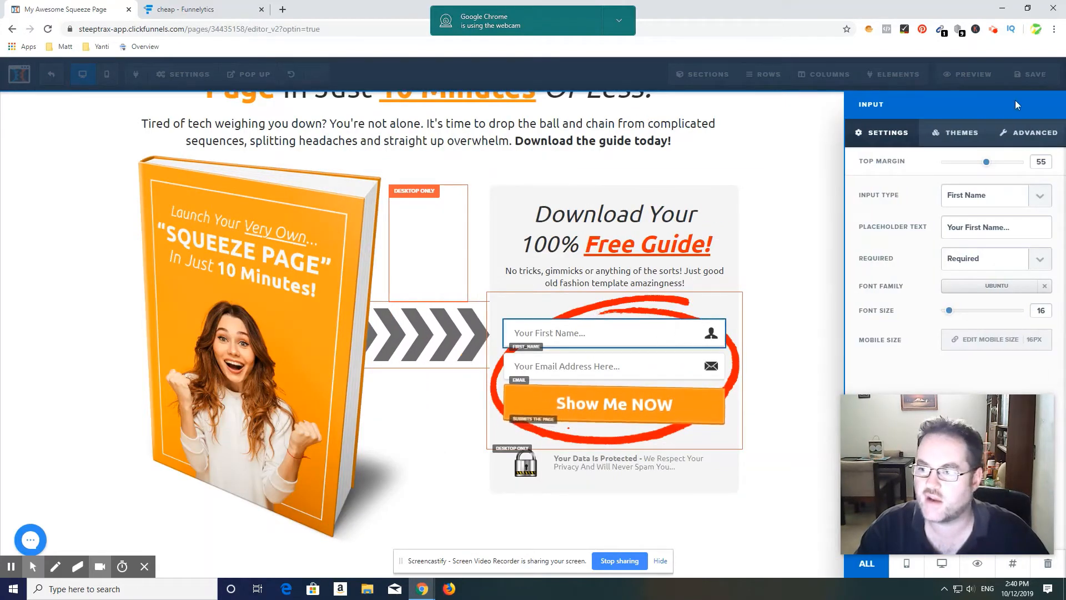
pyautogui.click(1042, 198)
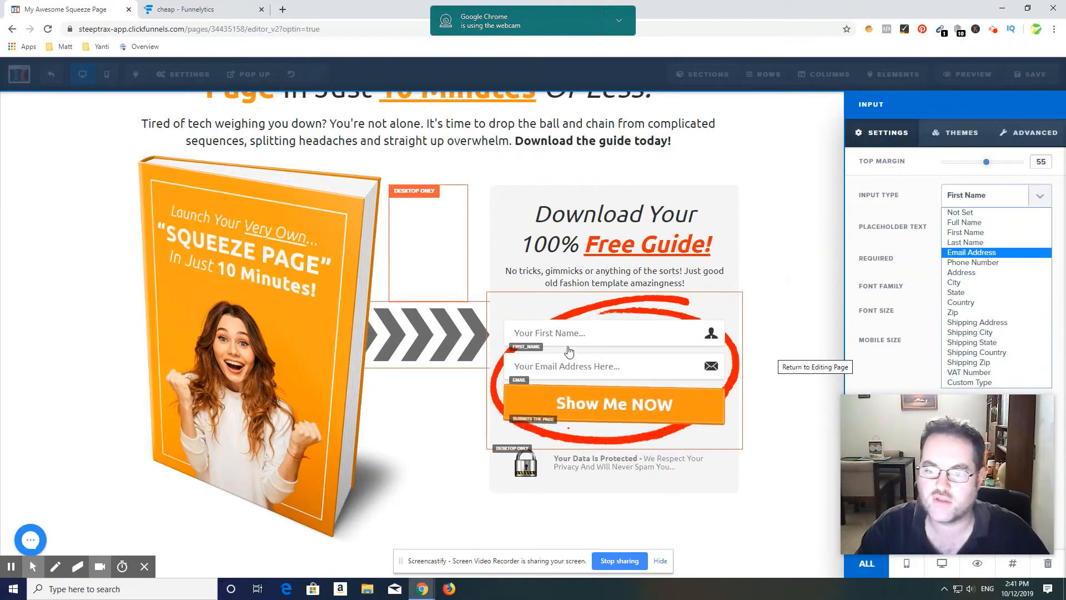
pyautogui.click(777, 324)
pyautogui.click(774, 325)
# Step: Delete the first name field from the opt-in form
pyautogui.moveTo(694, 334)
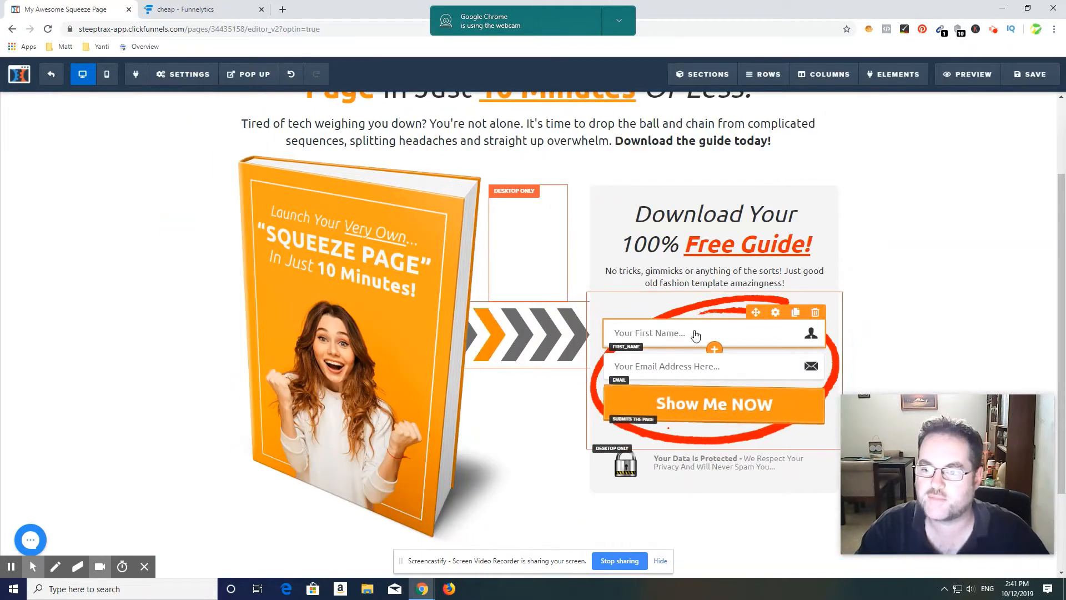
pyautogui.click(817, 316)
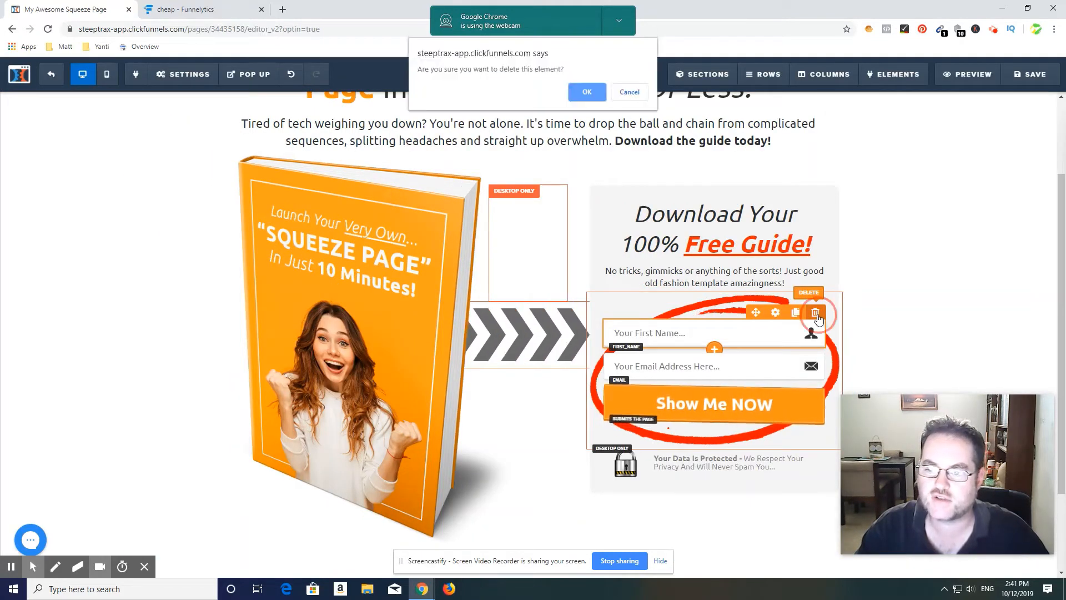
pyautogui.click(587, 93)
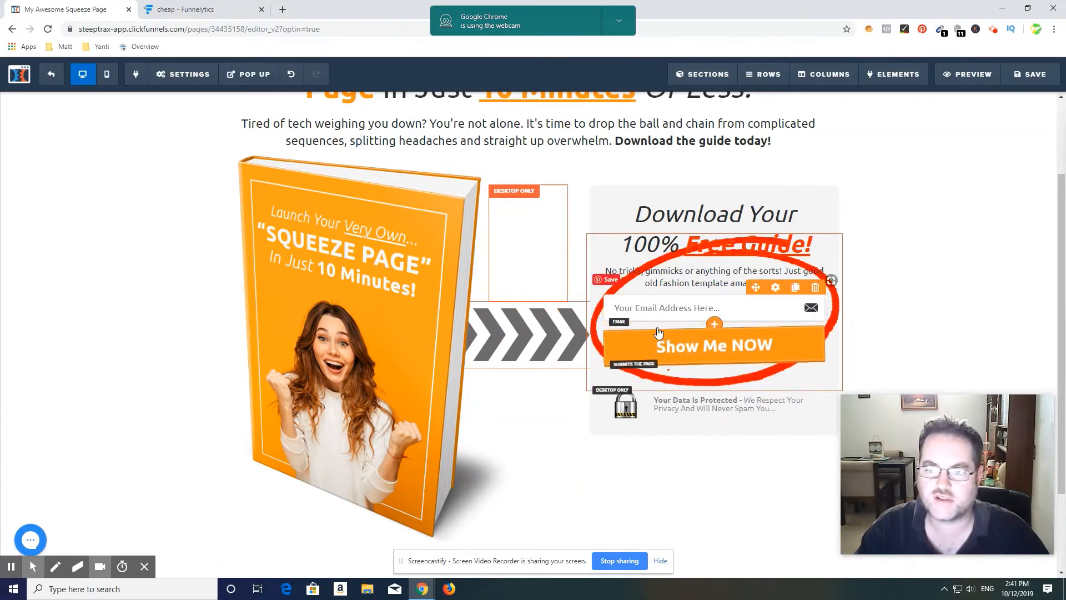
# Step: Browse the elements that can be added below the email field, from text to miscellaneous ones, and close the list
pyautogui.moveTo(690, 348)
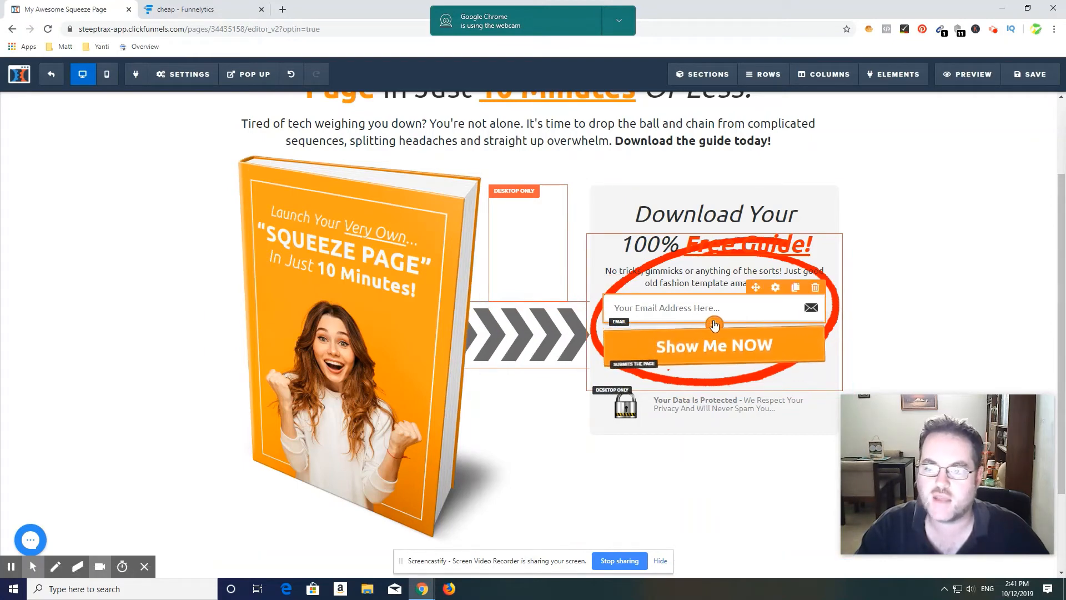
pyautogui.click(714, 324)
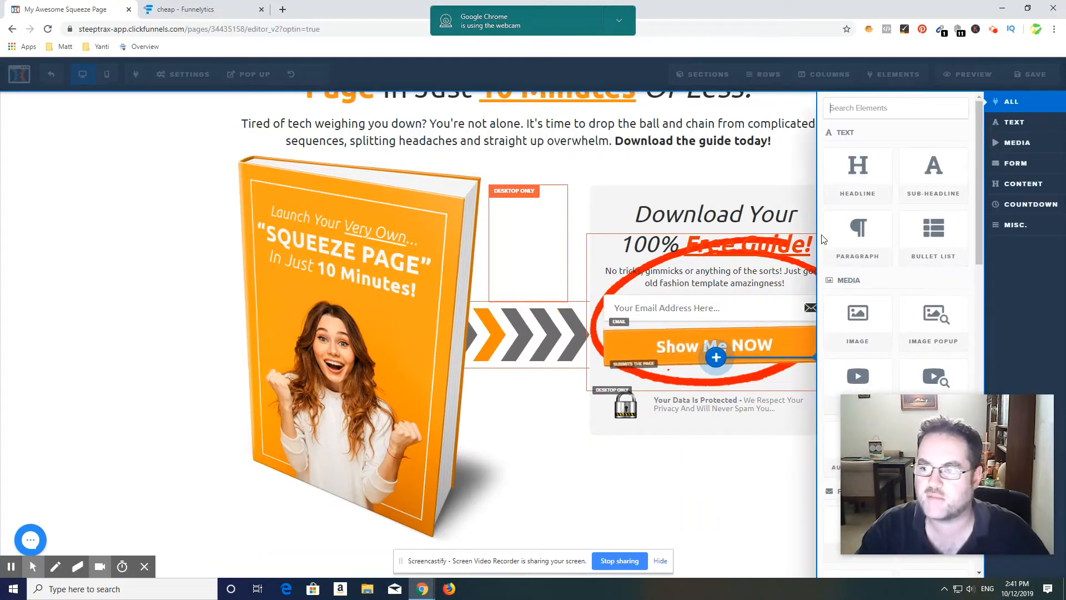
pyautogui.scroll(-3, 931, 292)
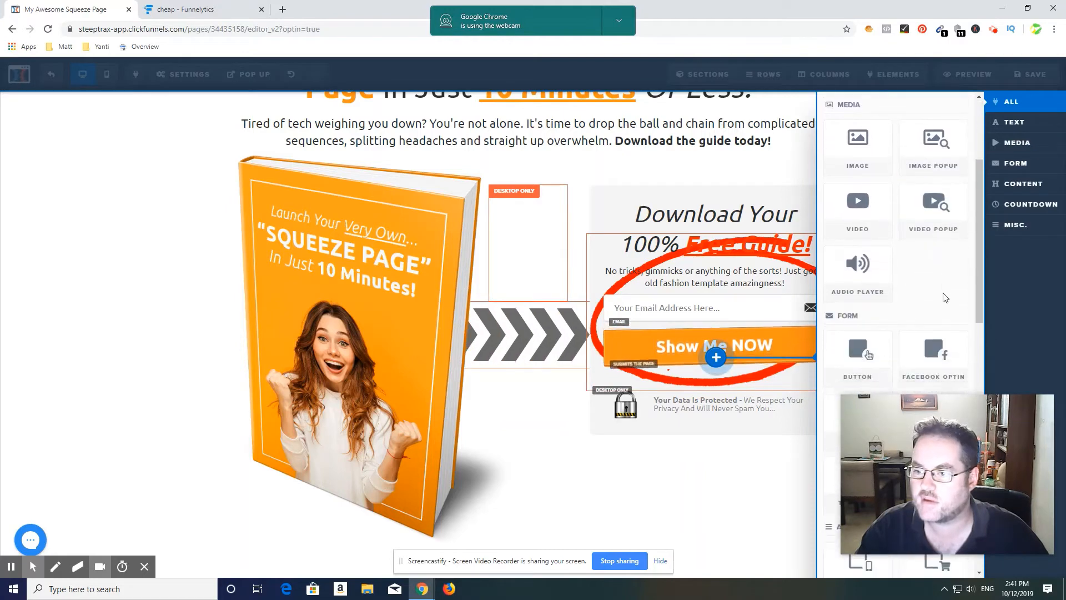
pyautogui.scroll(-7, 945, 298)
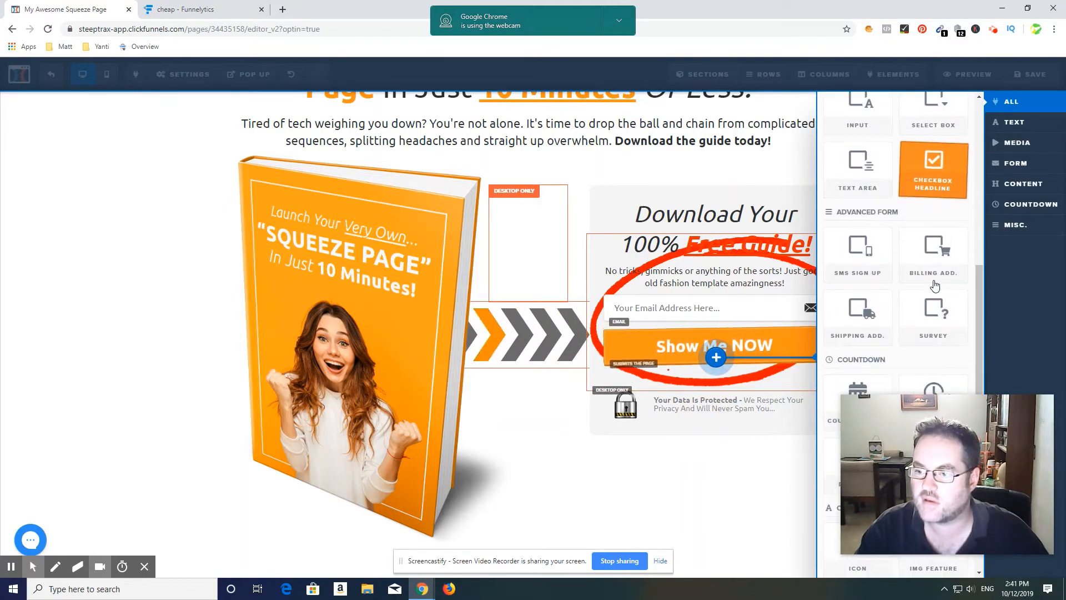
pyautogui.scroll(-8, 935, 285)
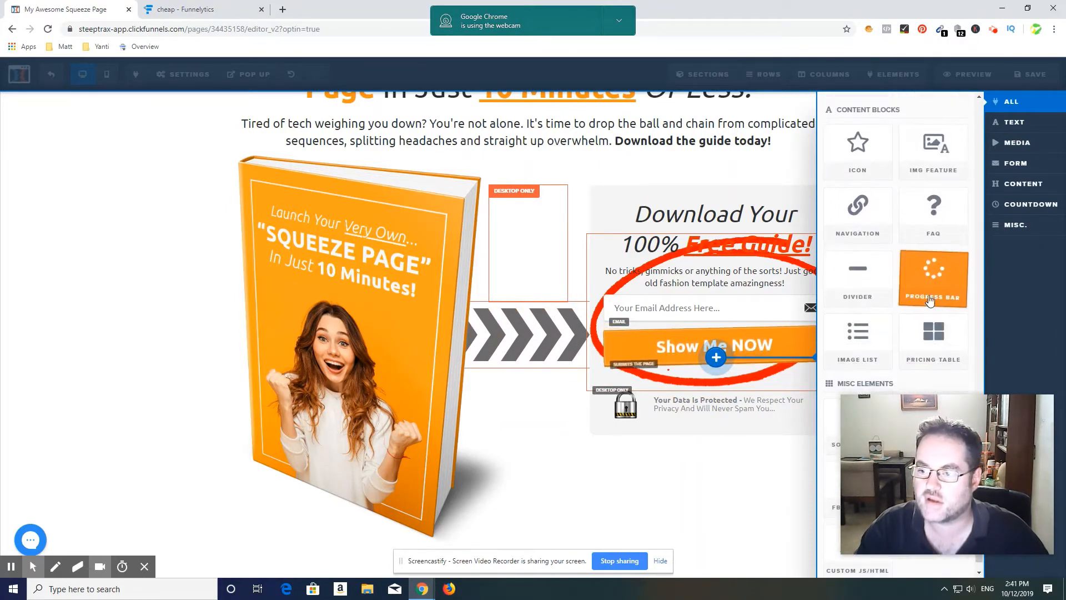
pyautogui.scroll(-1, 939, 266)
pyautogui.click(687, 472)
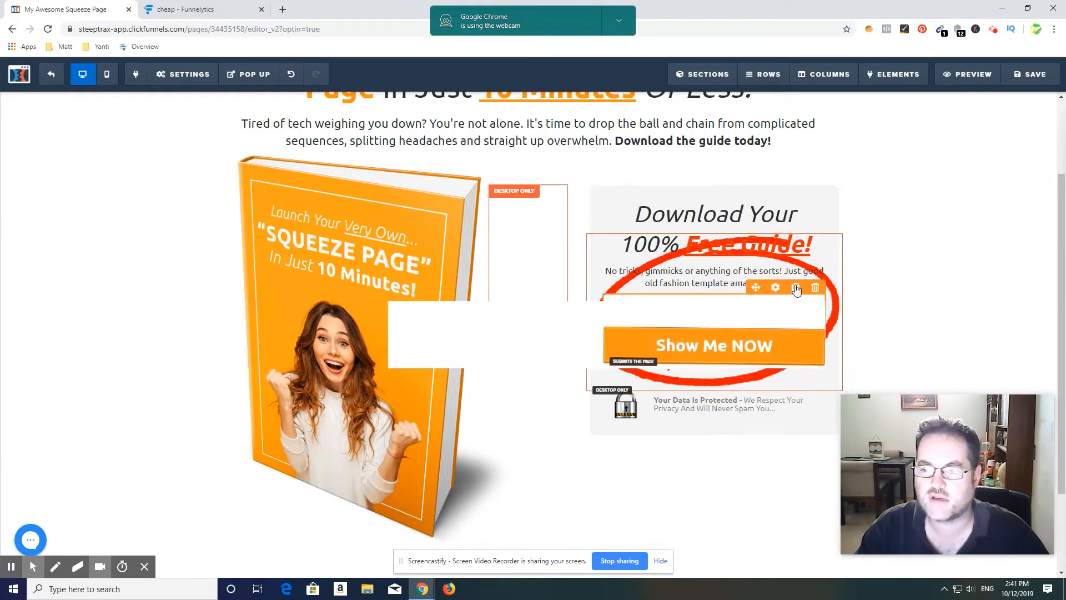
# Step: Duplicate the email address field in the opt-in form
pyautogui.click(796, 287)
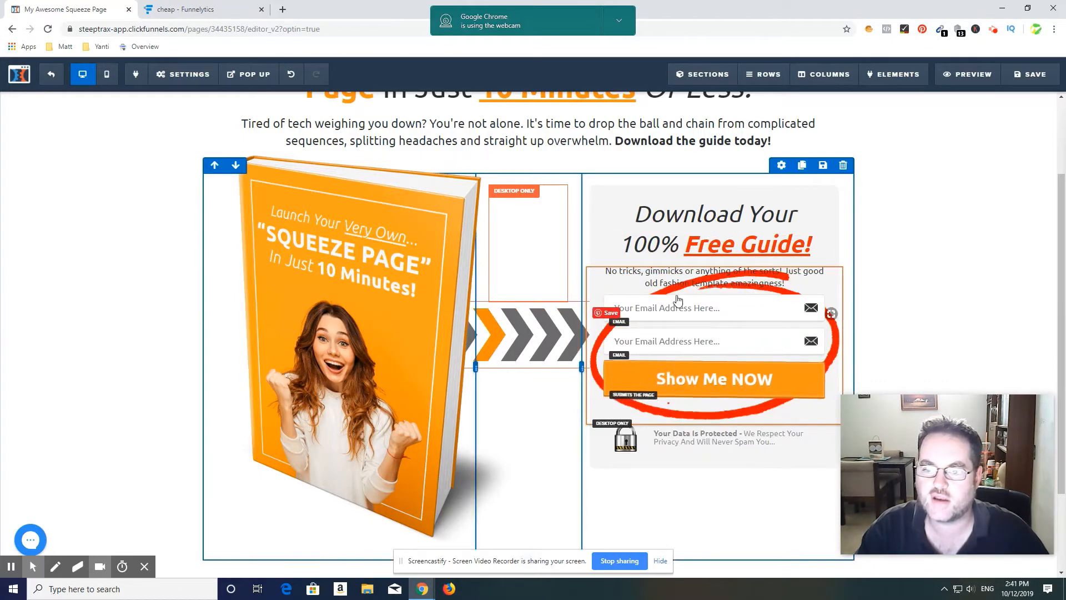
pyautogui.click(693, 349)
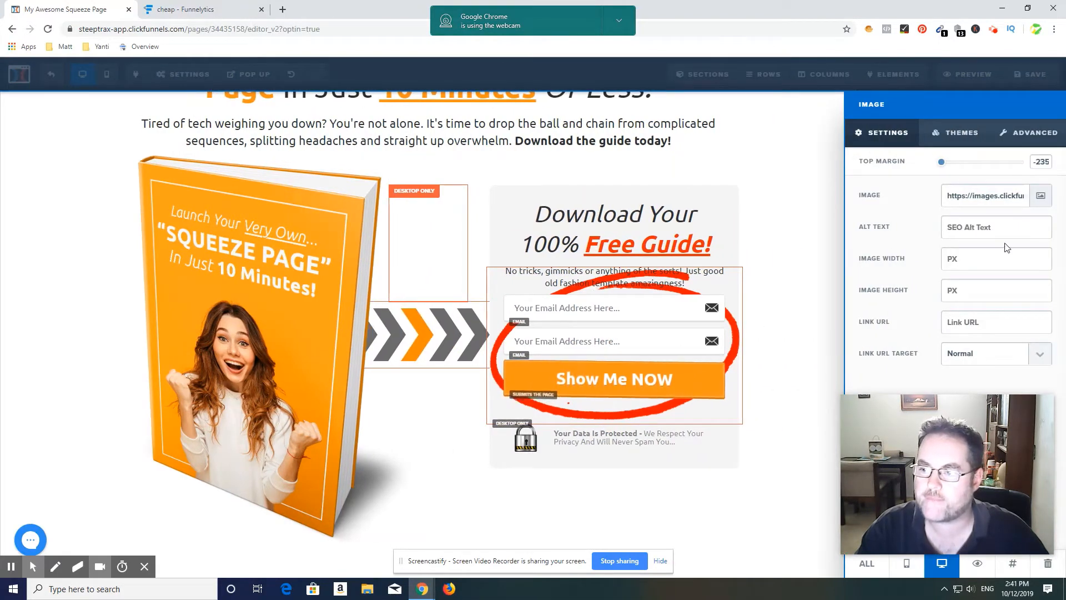
pyautogui.click(802, 332)
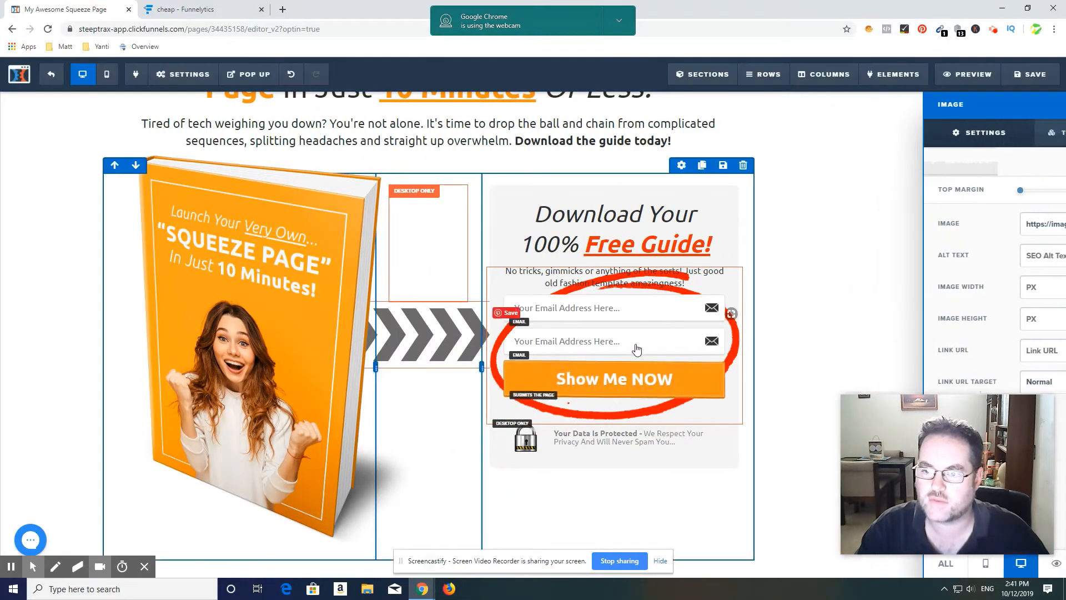
pyautogui.click(675, 340)
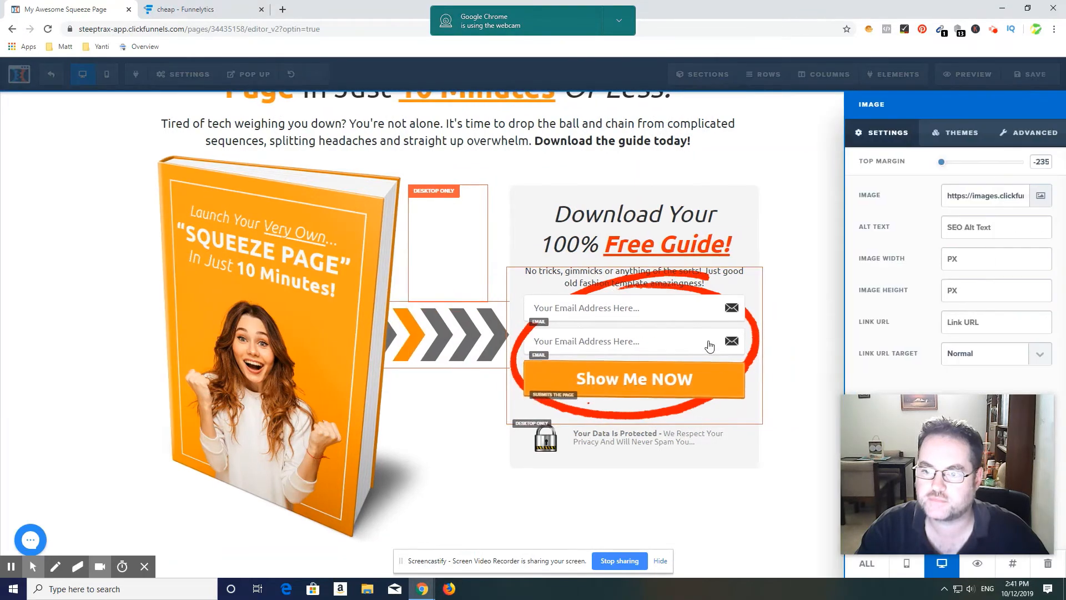
pyautogui.click(661, 345)
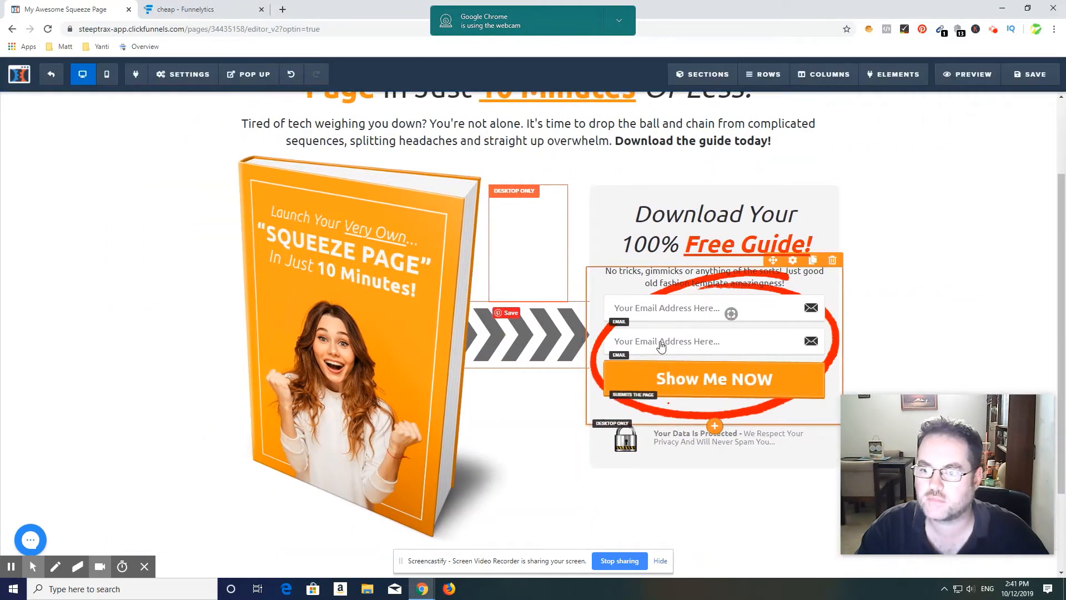
# Step: Set the input type of the upper of the two email fields to First Name and close the settings
pyautogui.click(706, 308)
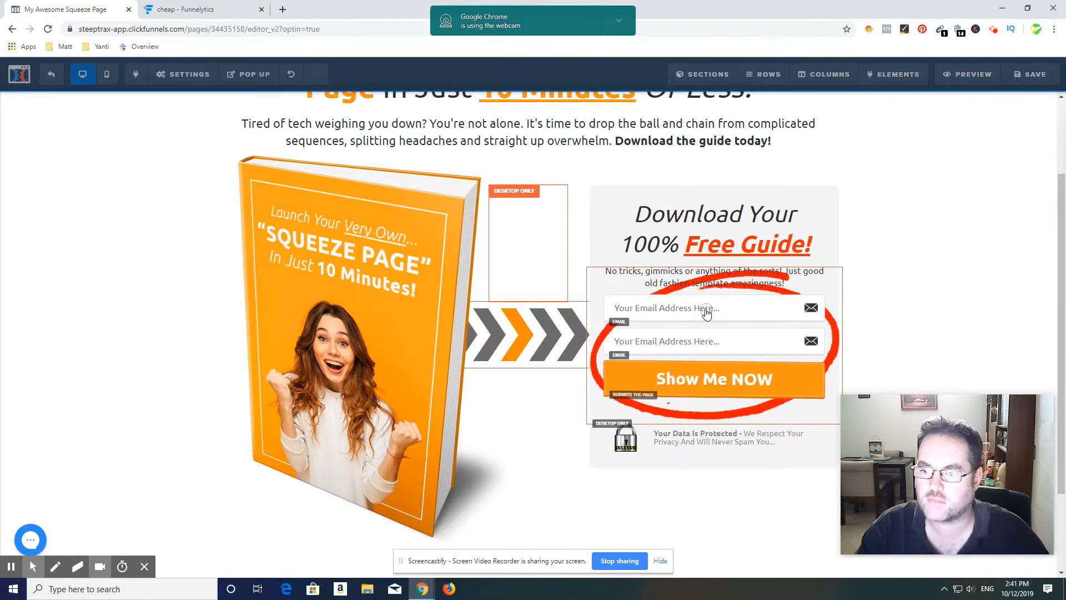
pyautogui.click(1038, 202)
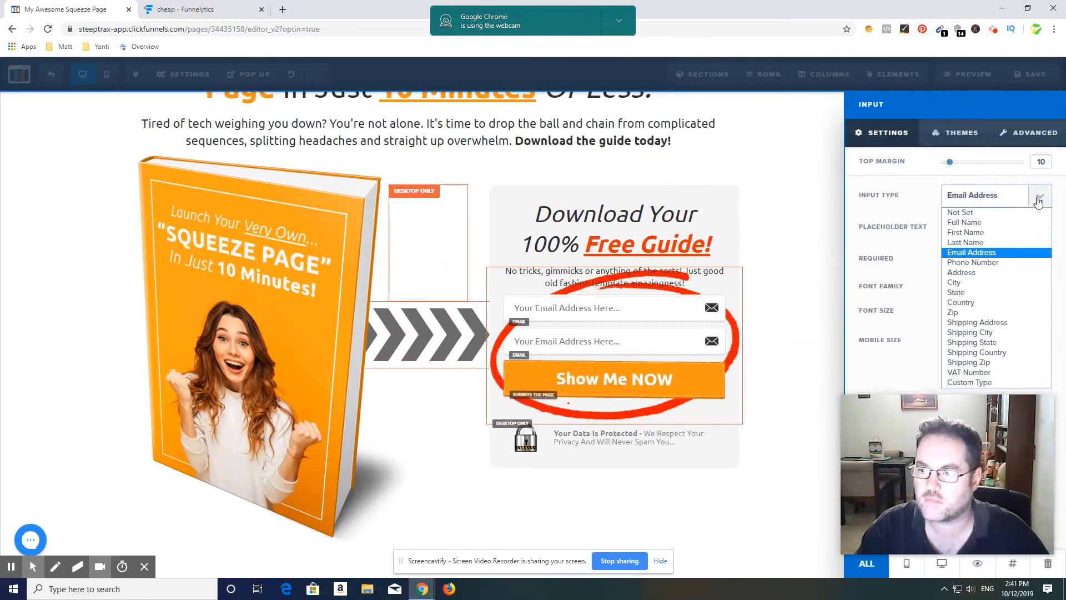
pyautogui.click(995, 224)
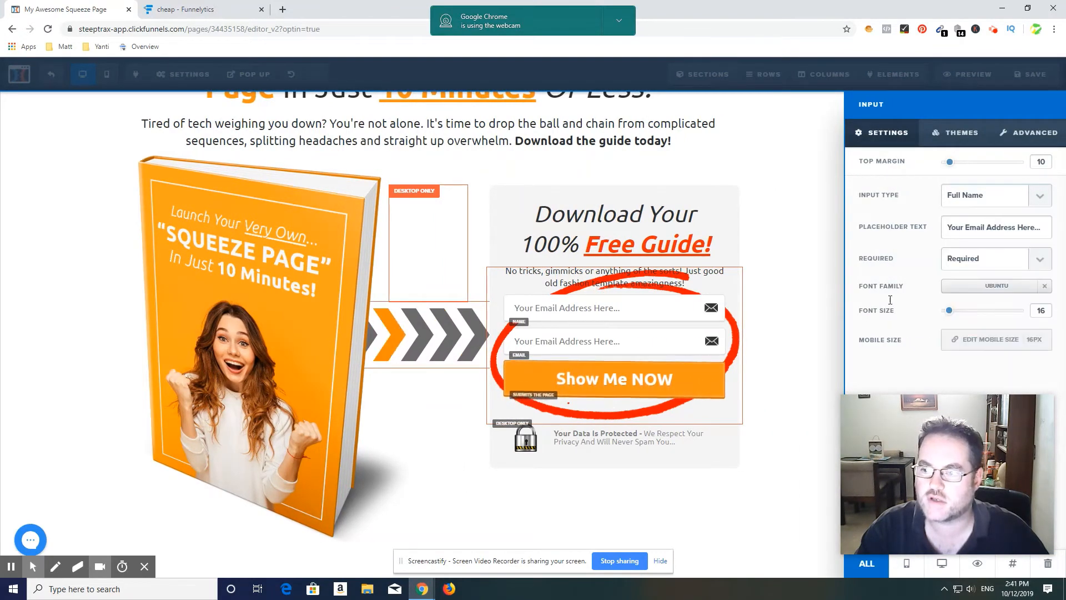
pyautogui.click(1040, 201)
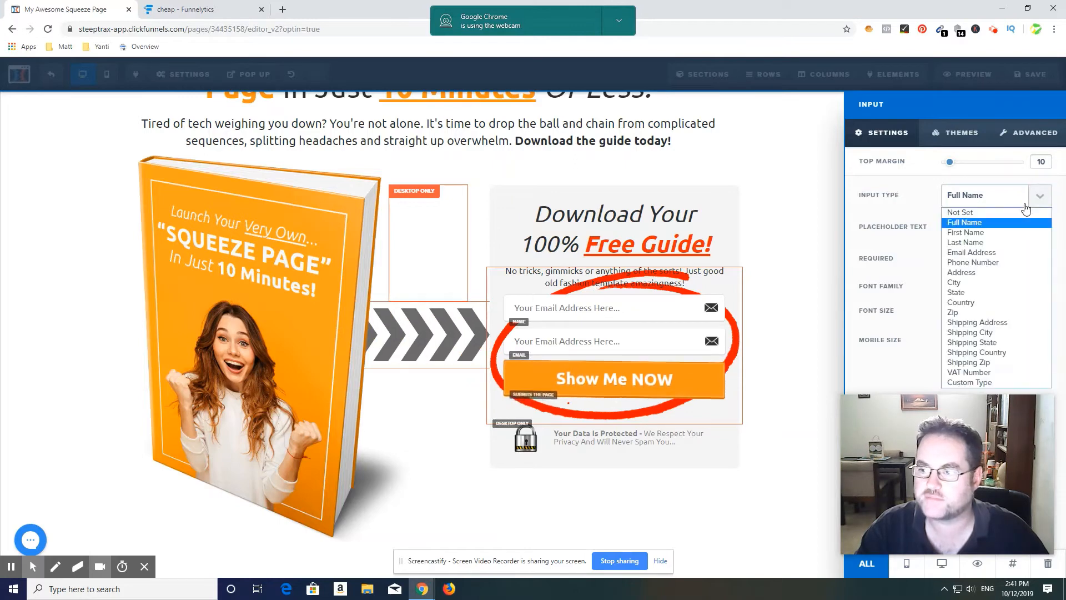
pyautogui.click(986, 234)
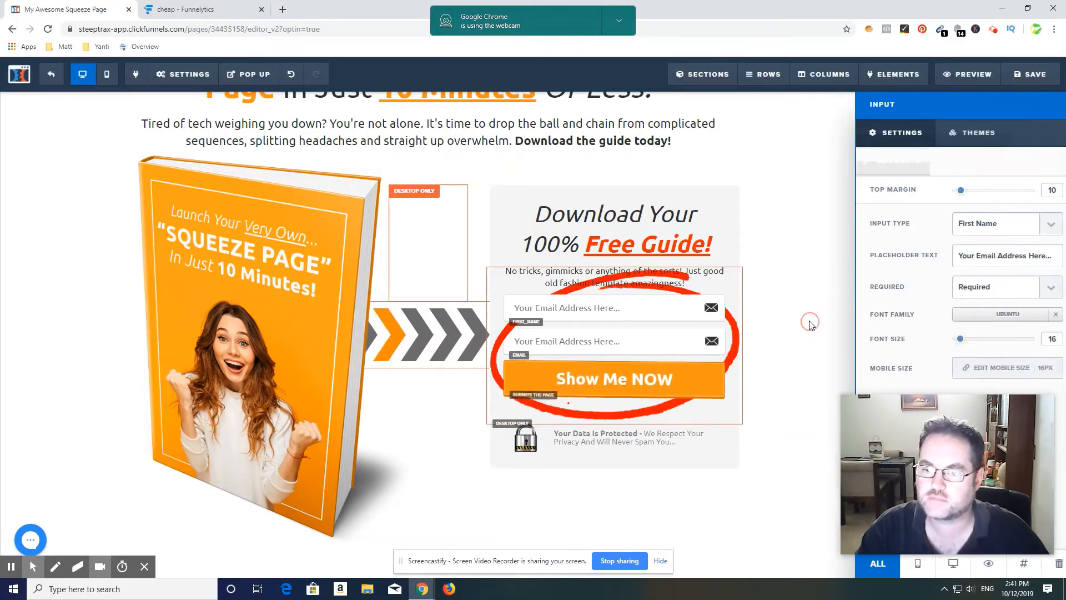
pyautogui.click(675, 347)
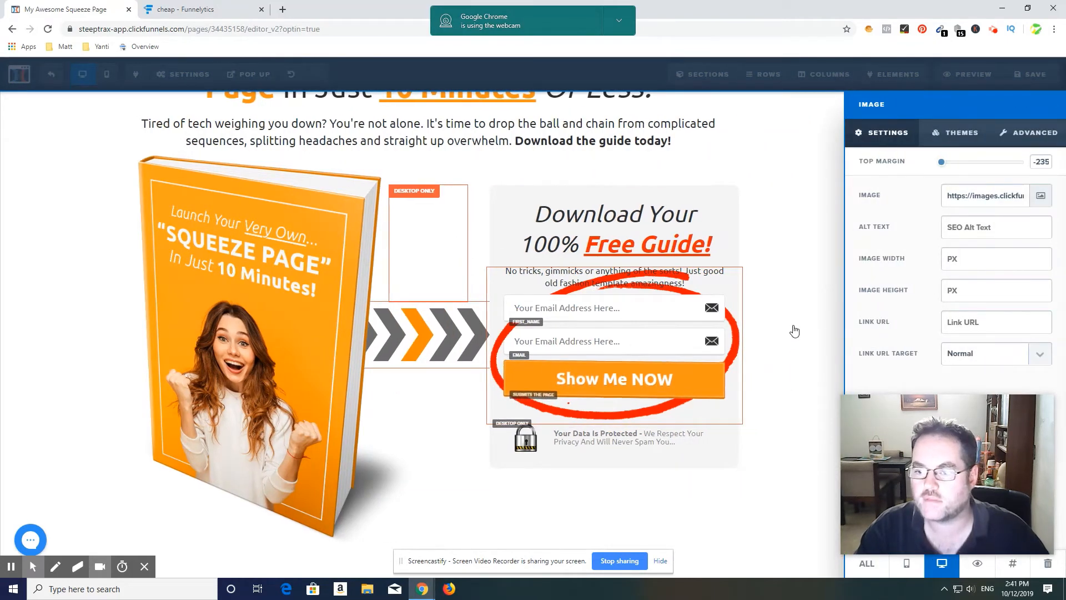
pyautogui.click(794, 330)
# Step: Open the footer's "My Amazing Company" line for text editing and deselect it
pyautogui.scroll(-2, 657, 452)
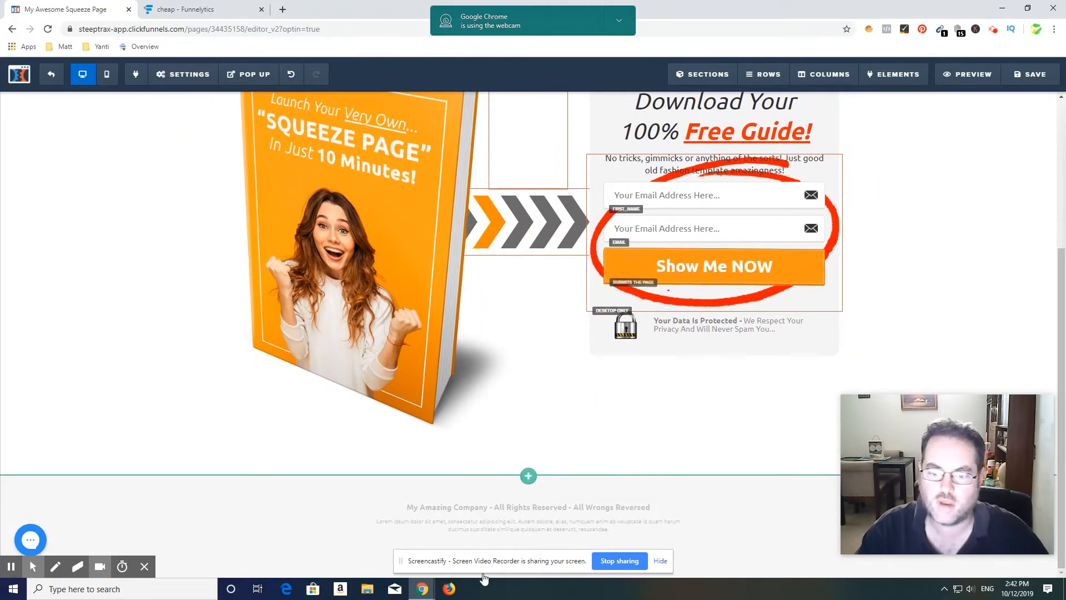
pyautogui.click(542, 507)
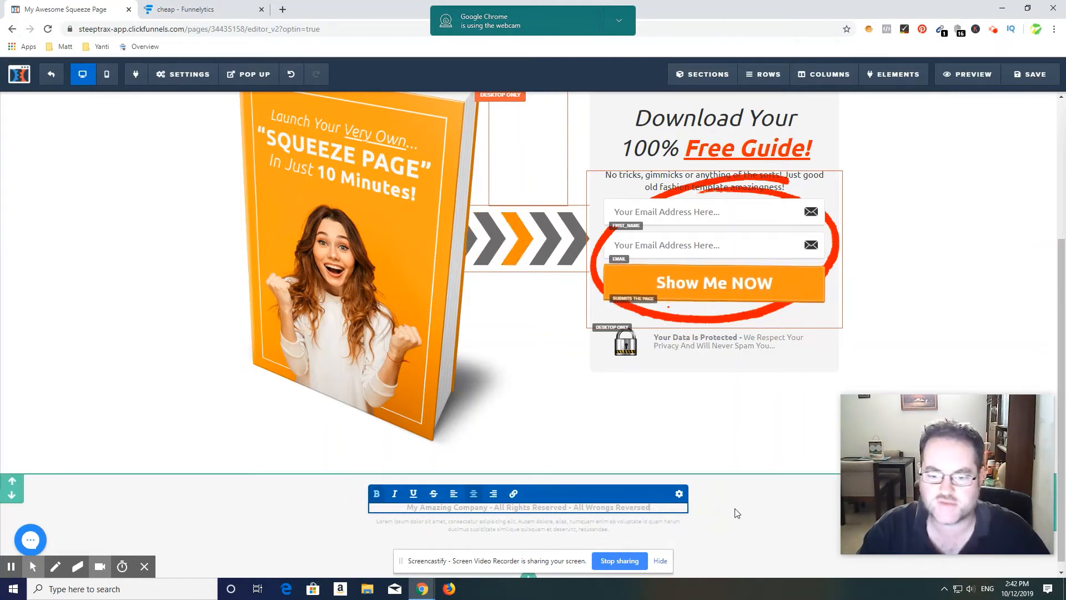
pyautogui.click(715, 475)
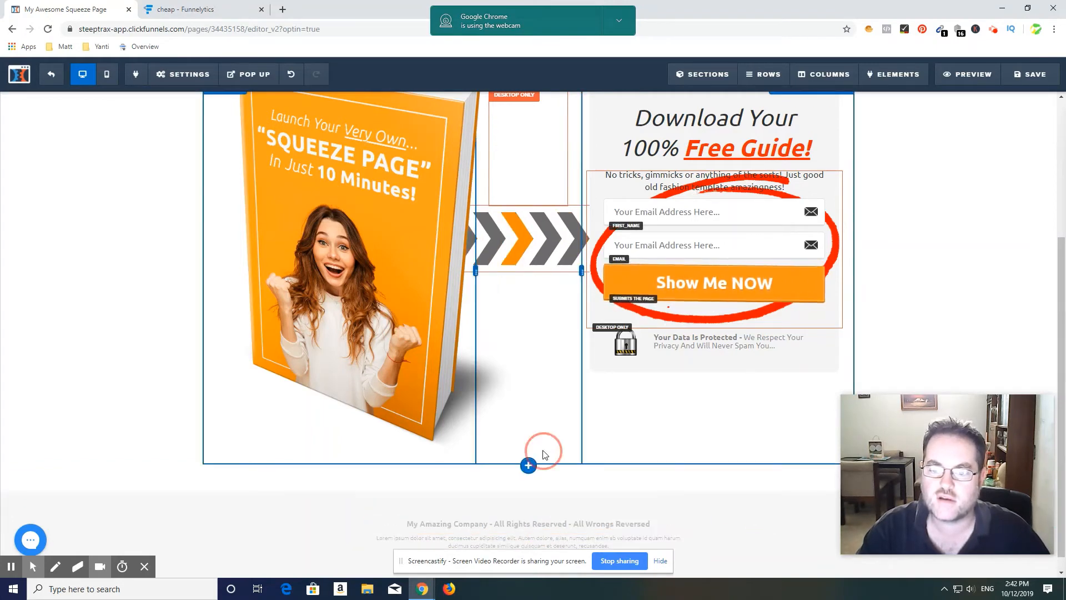
pyautogui.scroll(1, 597, 482)
pyautogui.scroll(3, 597, 482)
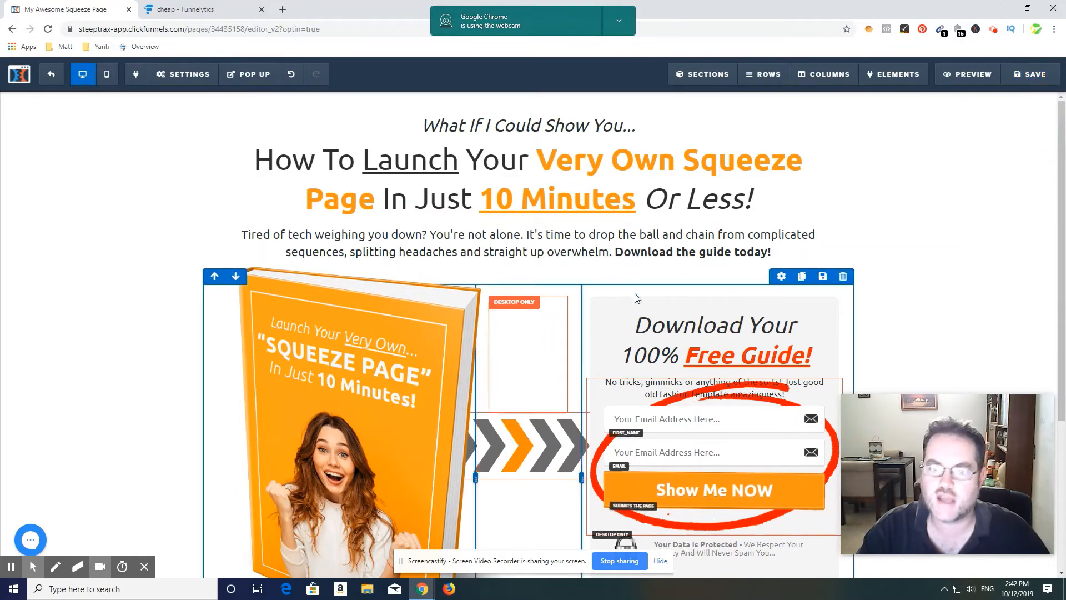
# Step: Save the edited opt-in page
pyautogui.click(1015, 77)
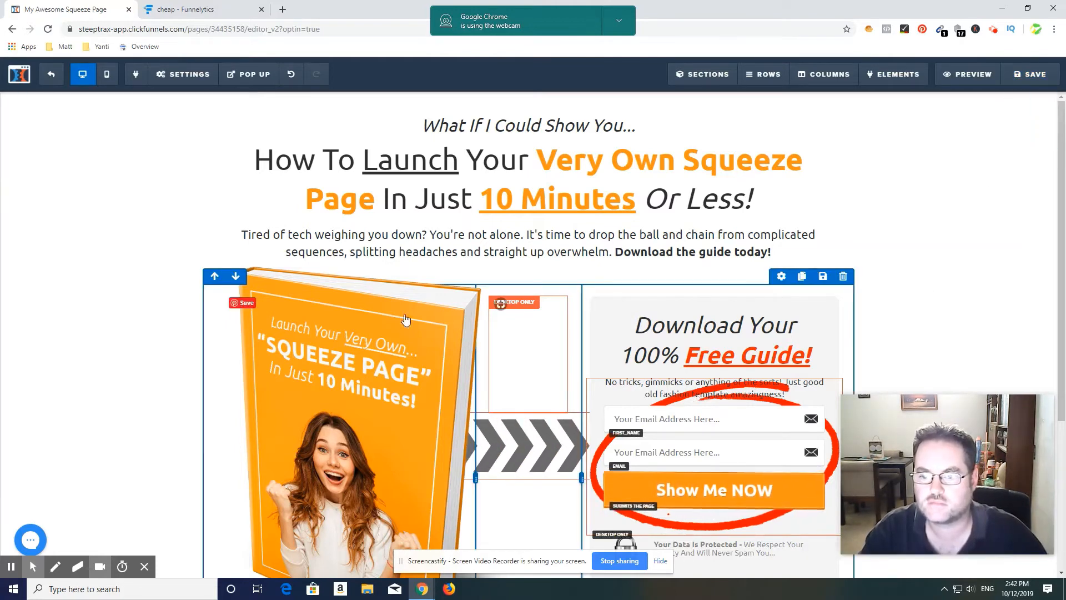
pyautogui.scroll(-3, 954, 267)
pyautogui.scroll(1, 942, 278)
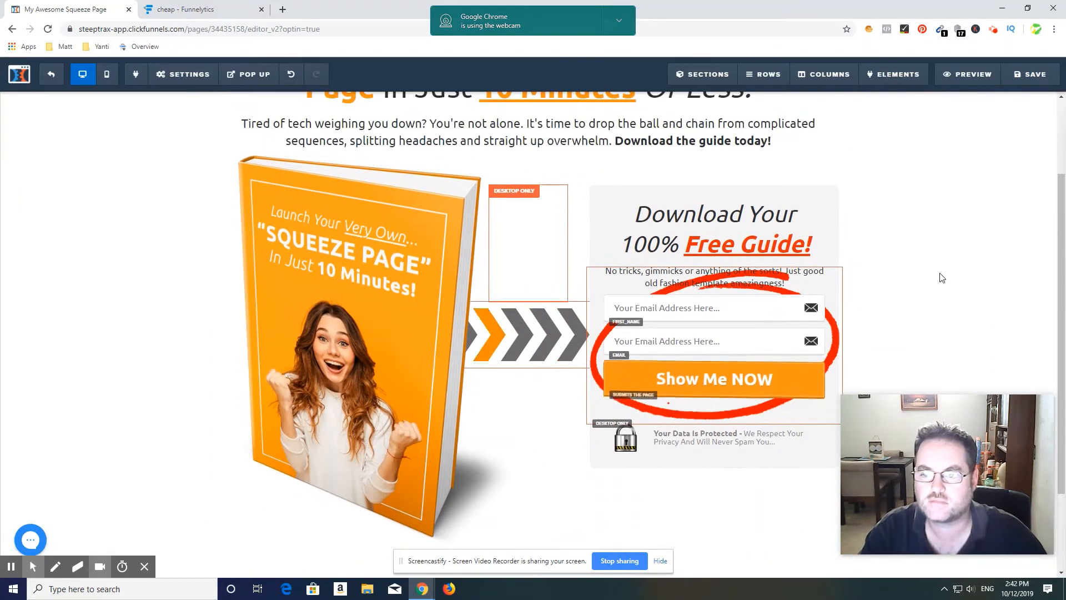
pyautogui.scroll(1, 906, 293)
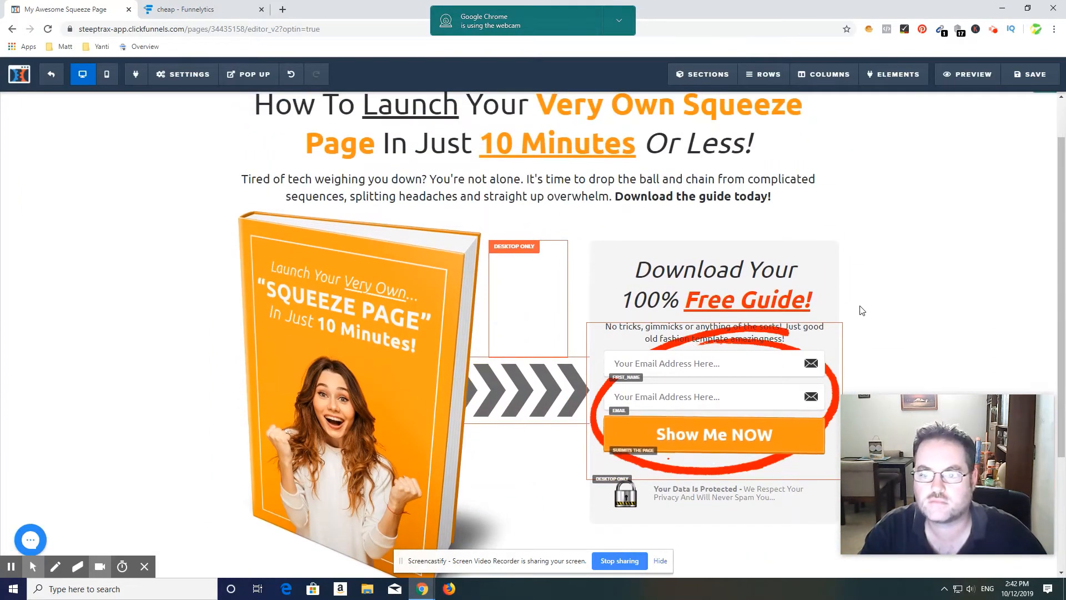
pyautogui.scroll(1, 100, 270)
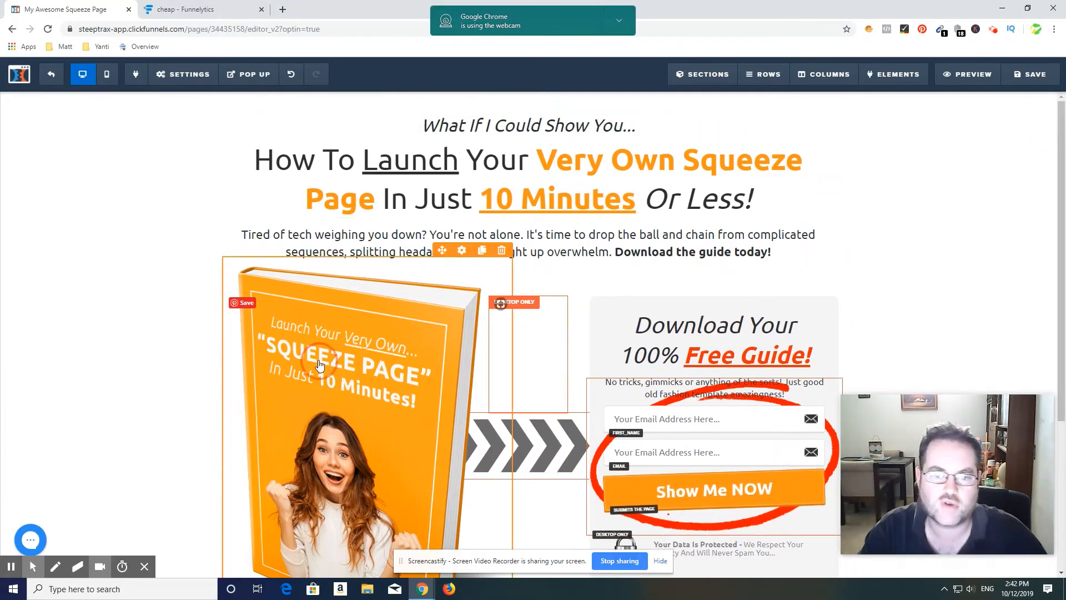
# Step: Replace the book cover image with the orange checkmark ribbon badge from the Misc stock images
pyautogui.click(319, 365)
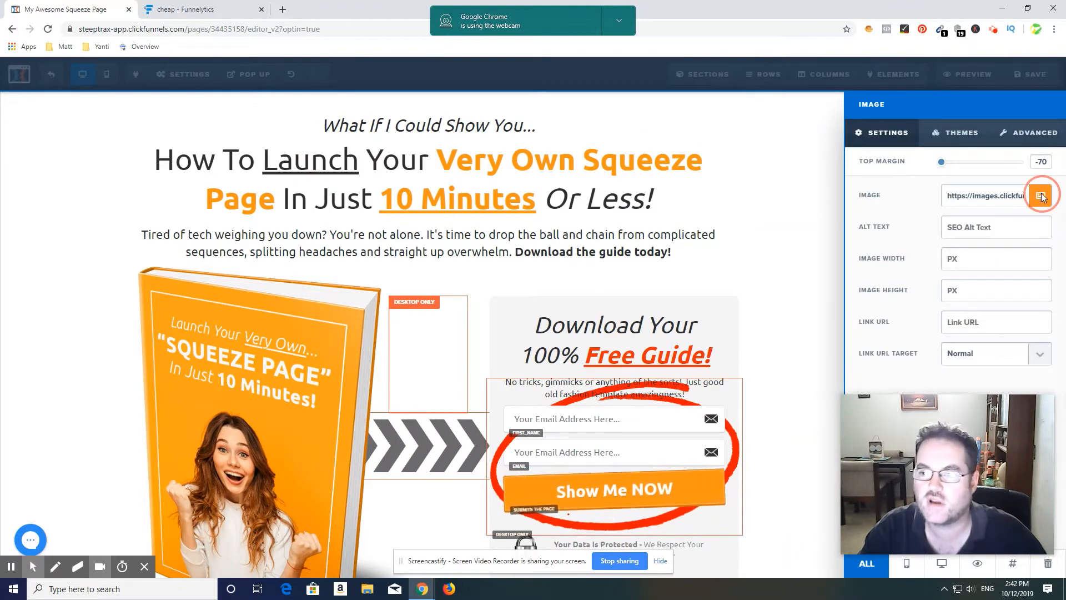
pyautogui.click(1041, 199)
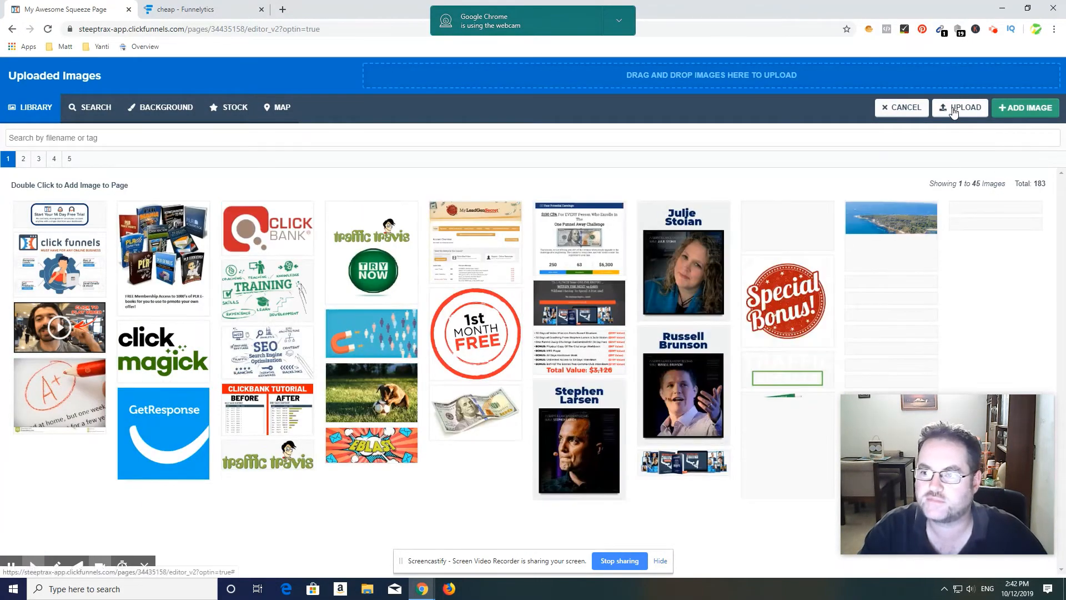
pyautogui.click(151, 108)
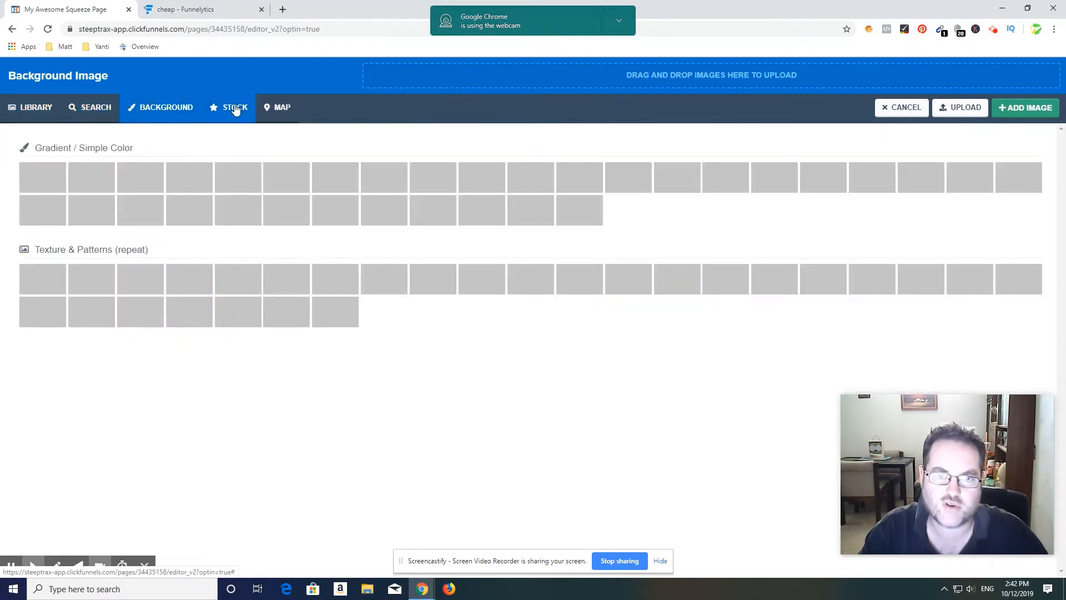
pyautogui.click(235, 109)
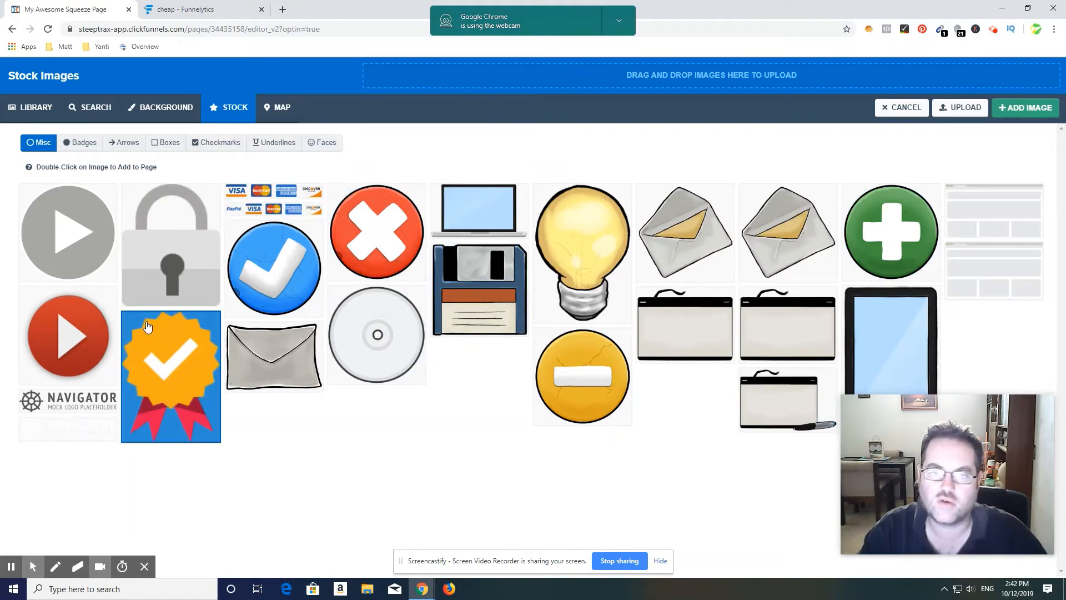
pyautogui.click(955, 107)
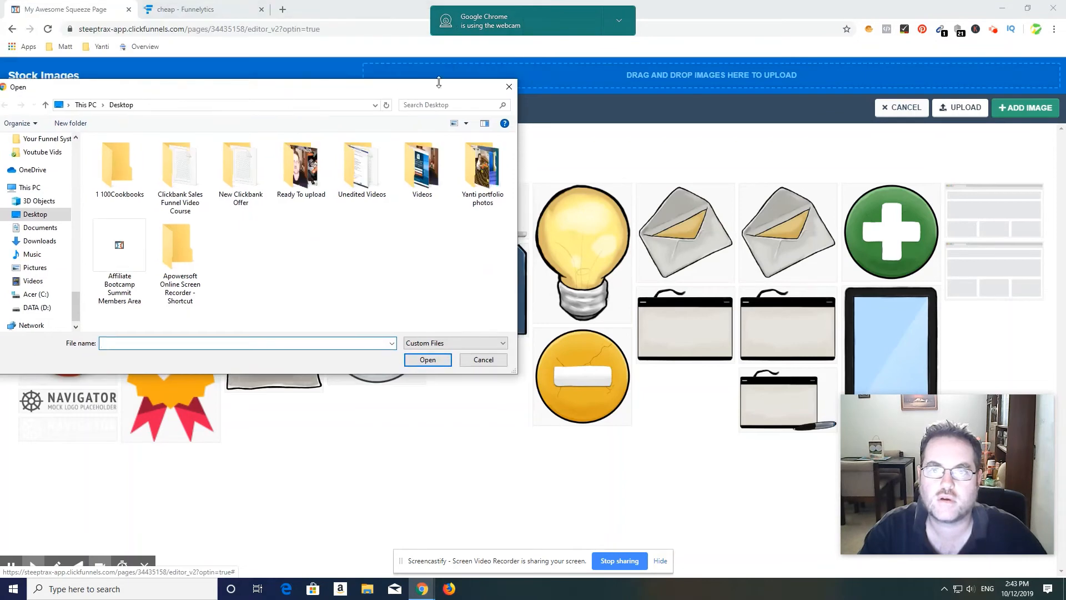
pyautogui.click(509, 88)
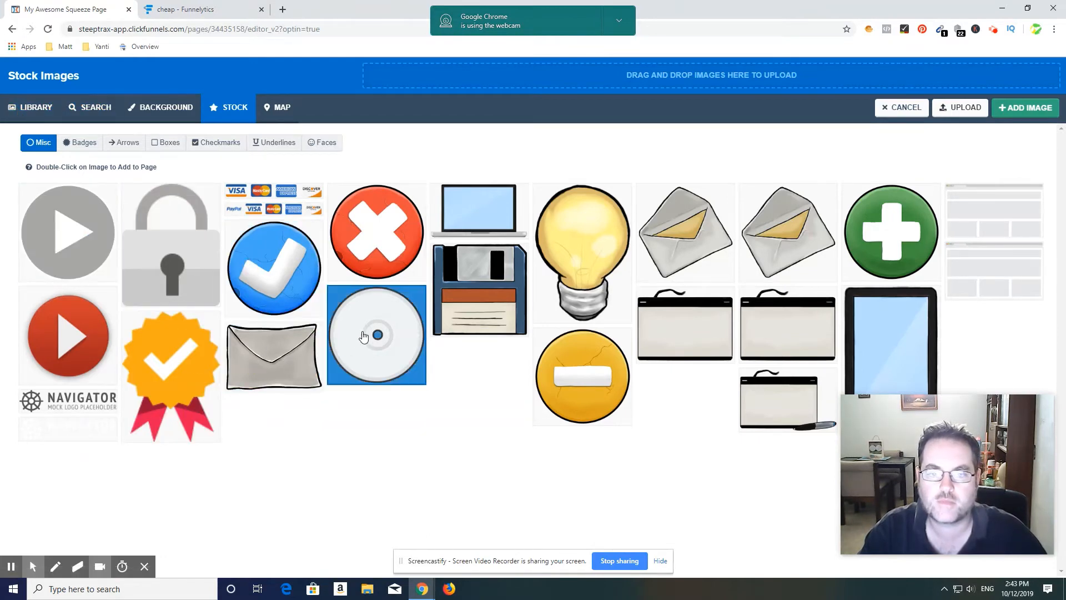
pyautogui.doubleClick(176, 357)
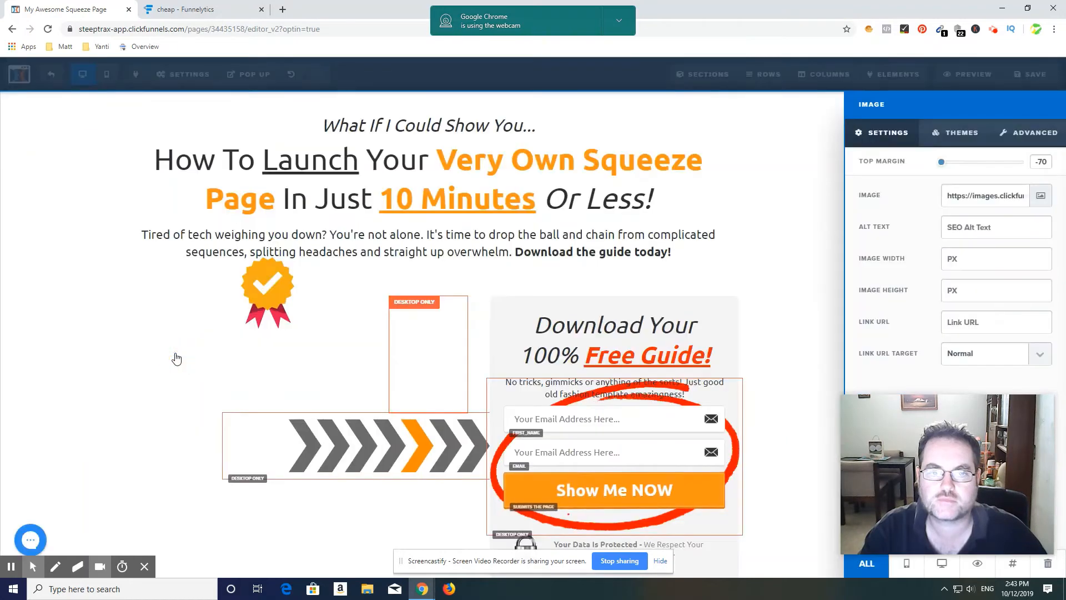
# Step: Set the ribbon badge image's width to 200 px and close its settings
pyautogui.click(269, 289)
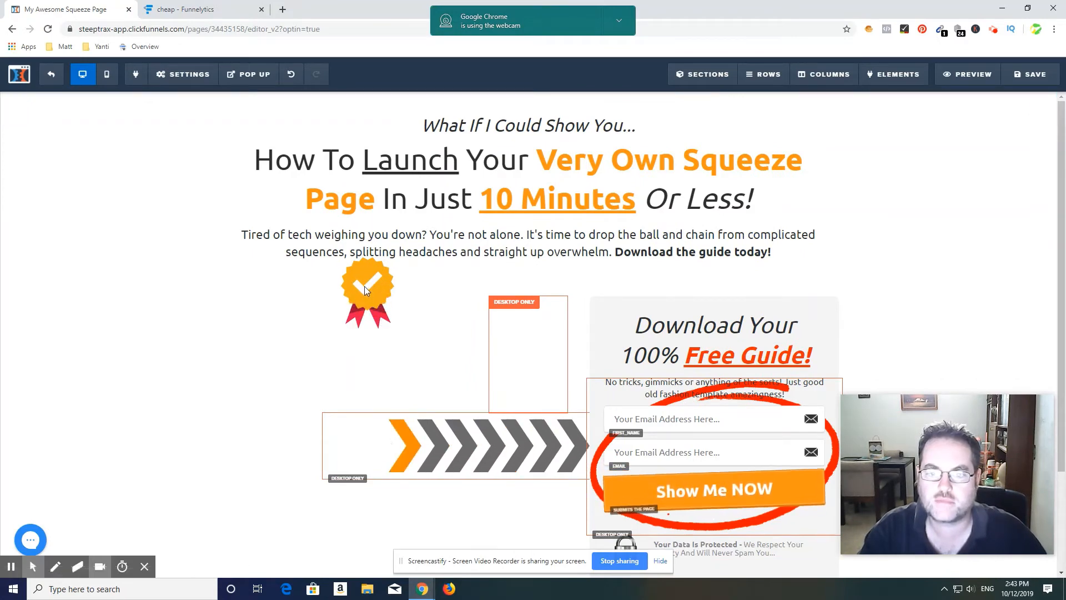
pyautogui.click(364, 285)
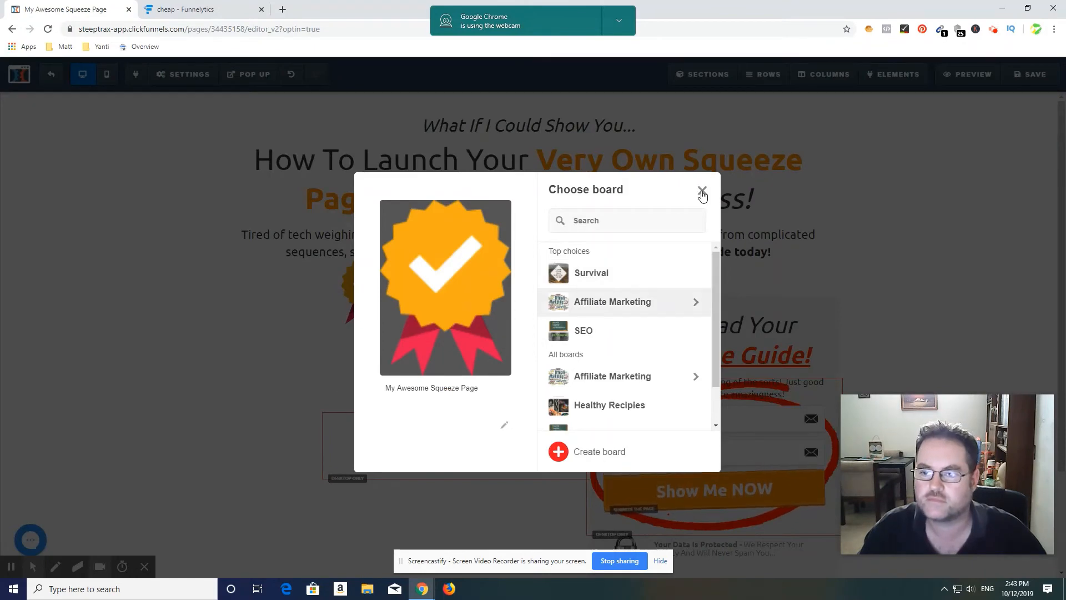
pyautogui.click(702, 192)
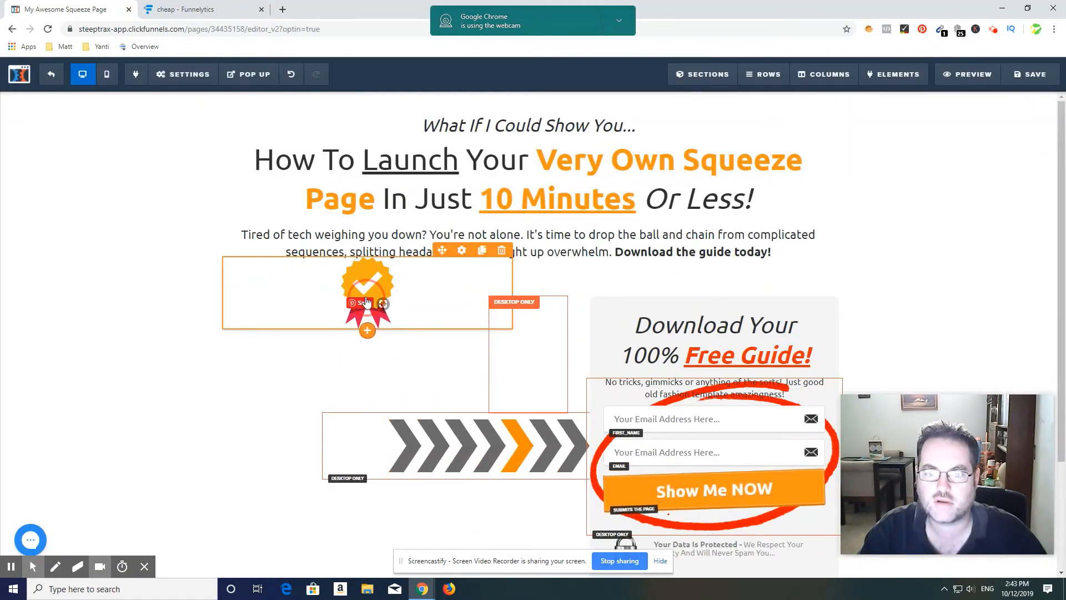
pyautogui.click(366, 299)
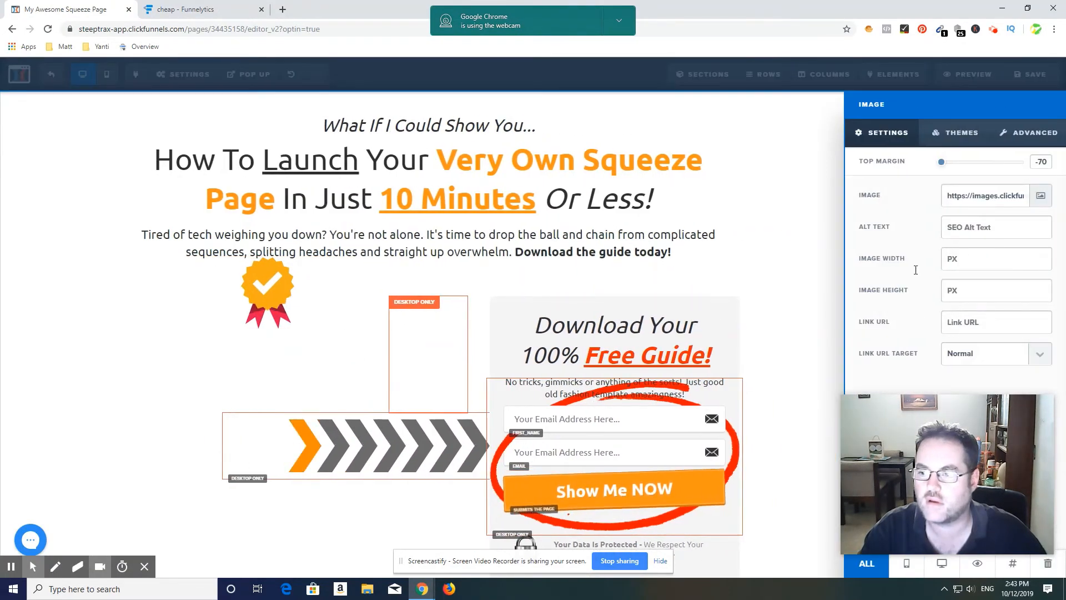
pyautogui.write('250')
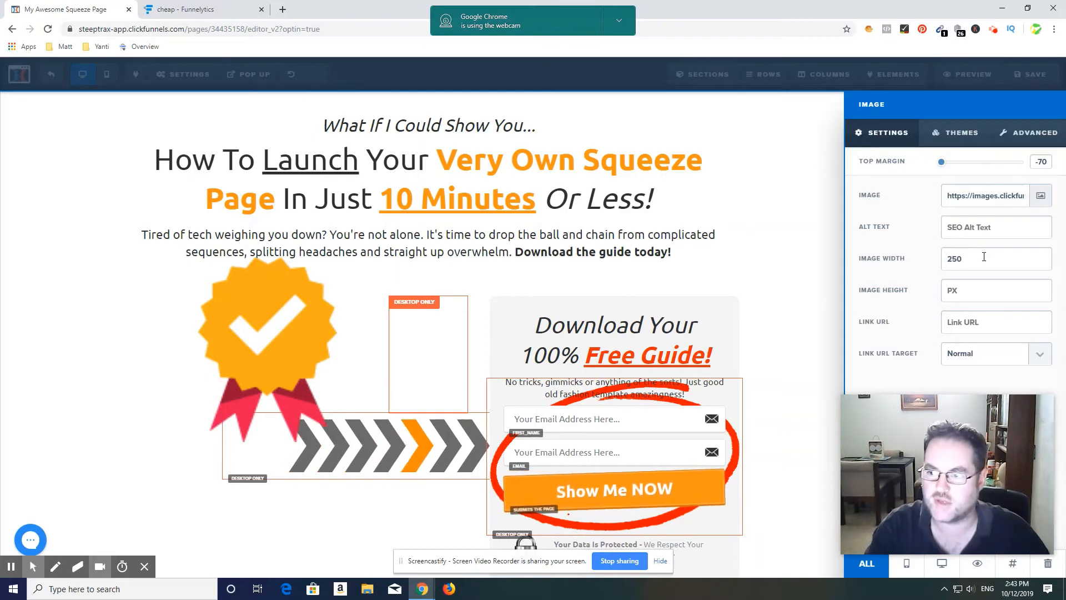
pyautogui.press('BackSpace')
pyautogui.press('BackSpace')
pyautogui.write('00')
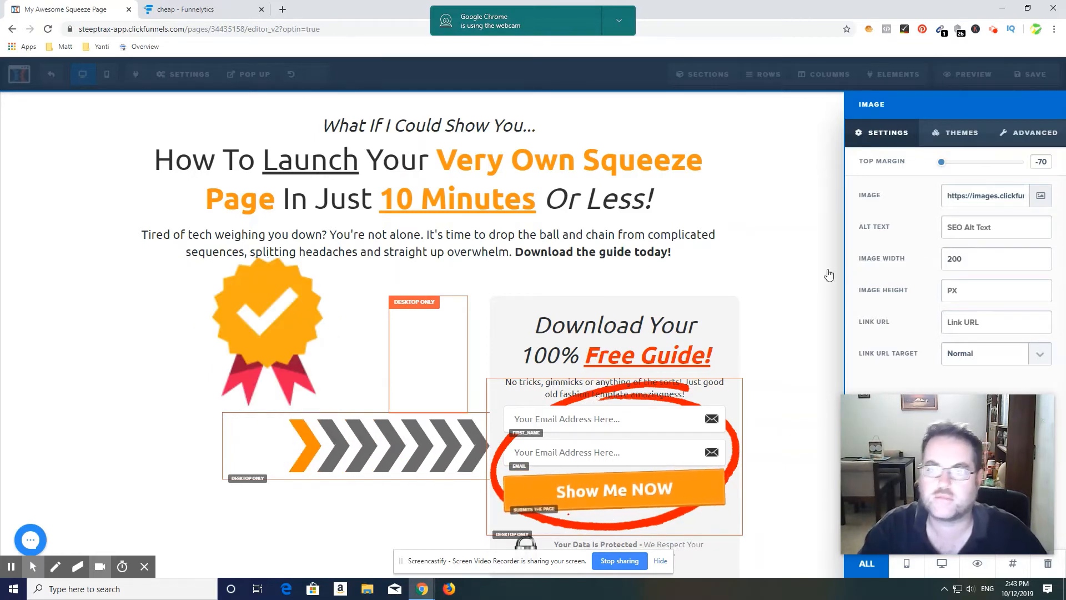
pyautogui.click(787, 313)
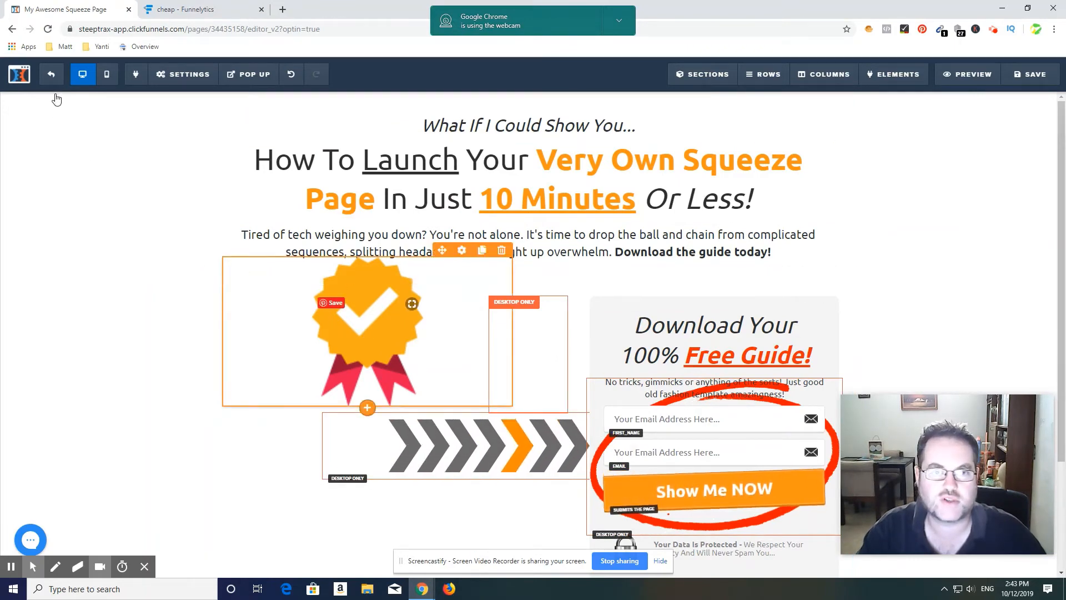
# Step: Exit the page editor and discard the unsaved image changes
pyautogui.click(50, 76)
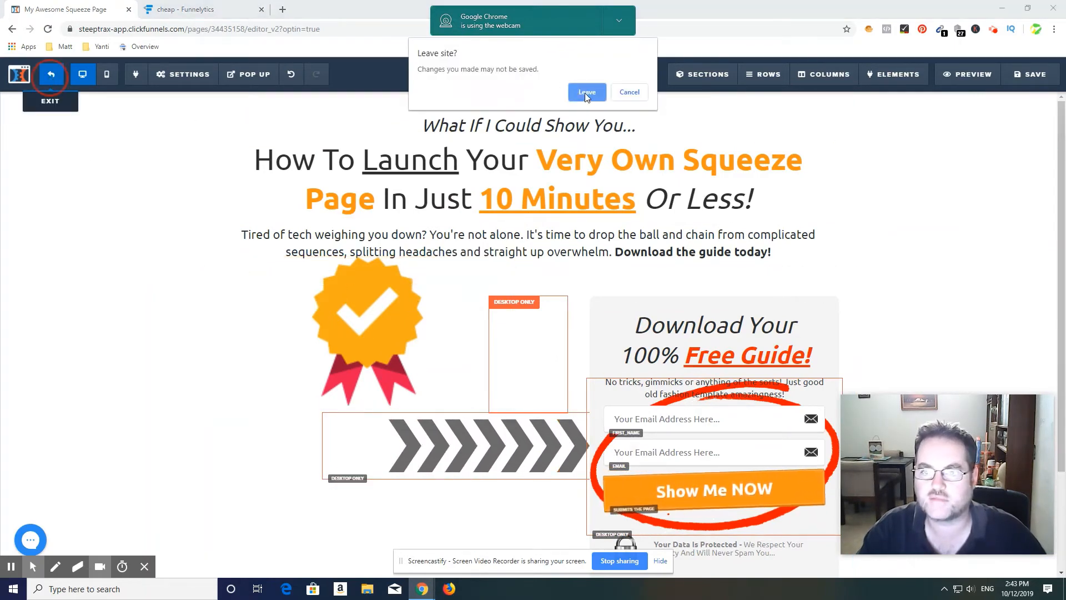
pyautogui.click(585, 92)
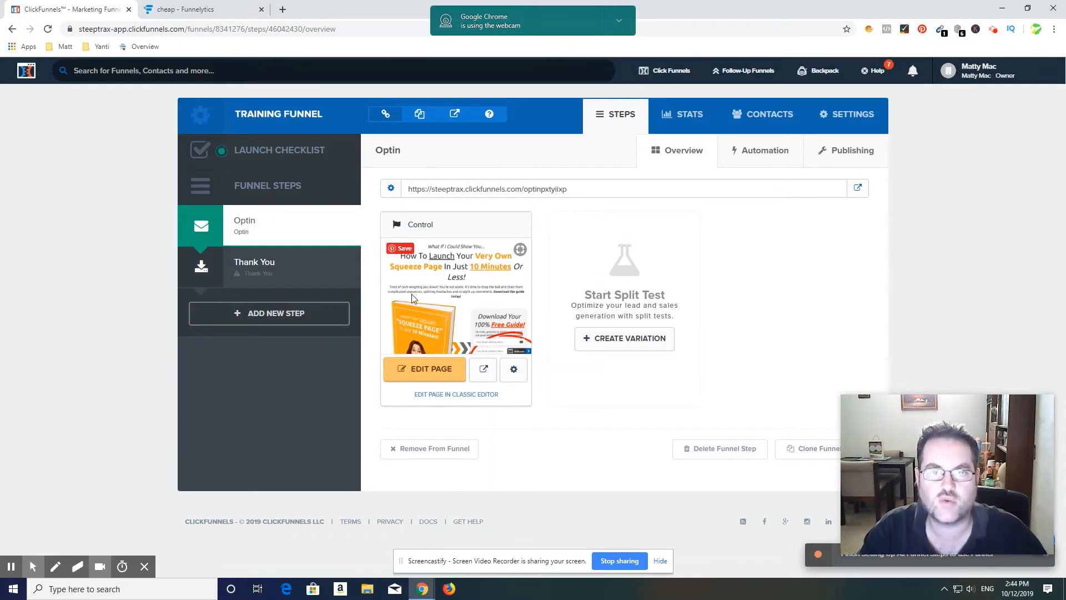
# Step: Open google.com.au in a new browser tab and copy its web address
pyautogui.click(282, 9)
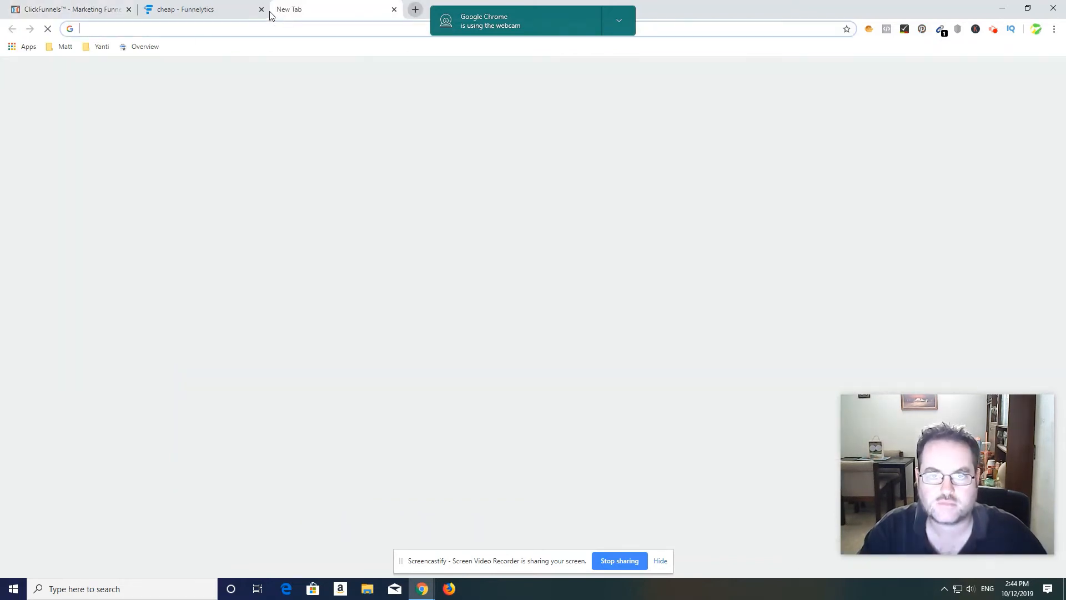
pyautogui.write('google')
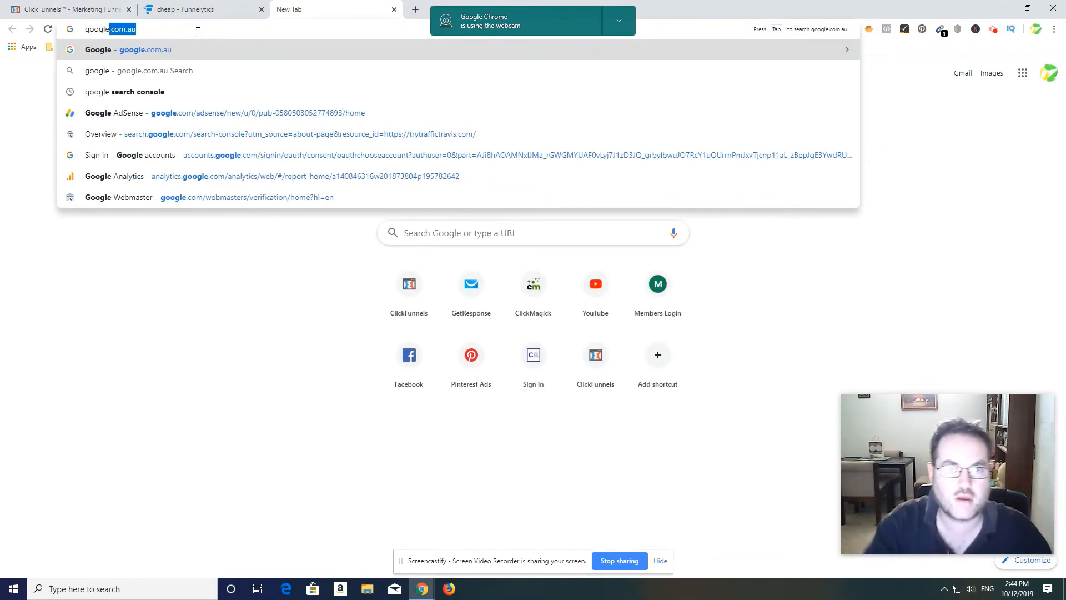
pyautogui.press('Return')
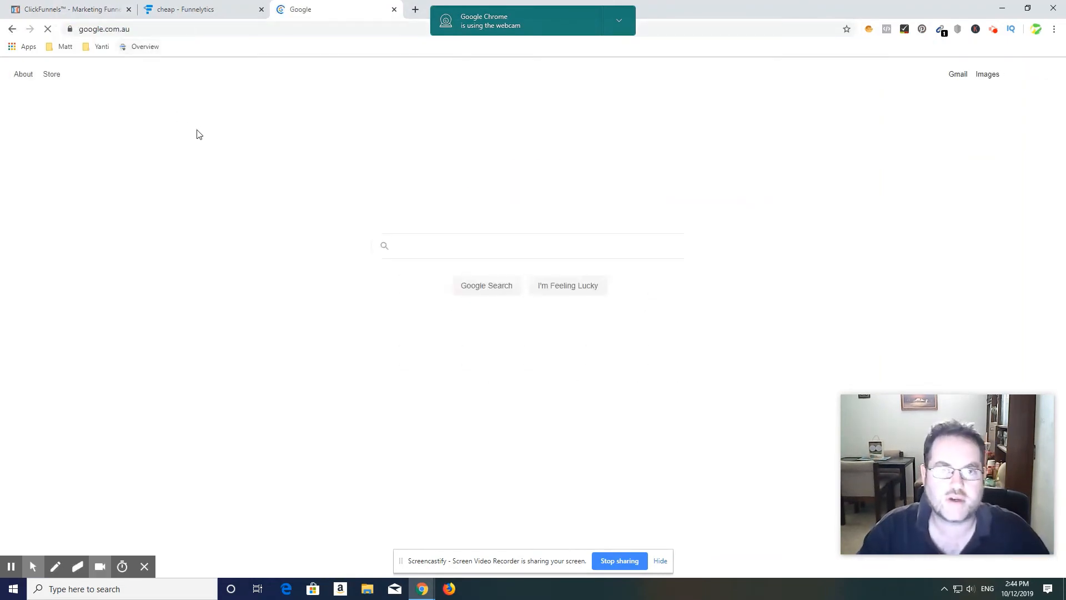
pyautogui.moveTo(143, 29); pyautogui.dragTo(15, 39)
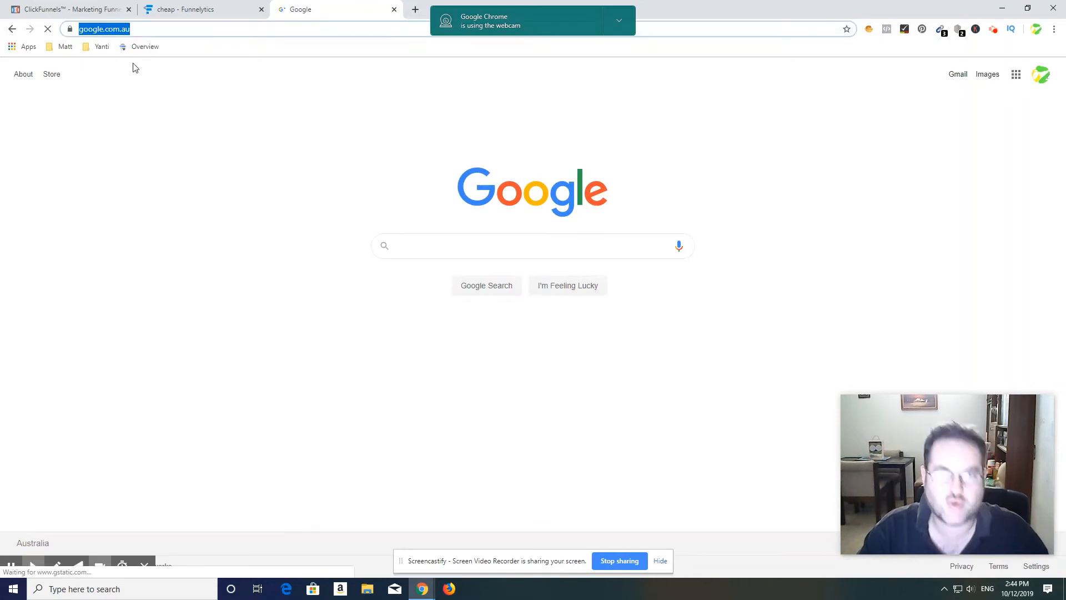
pyautogui.click(72, 10)
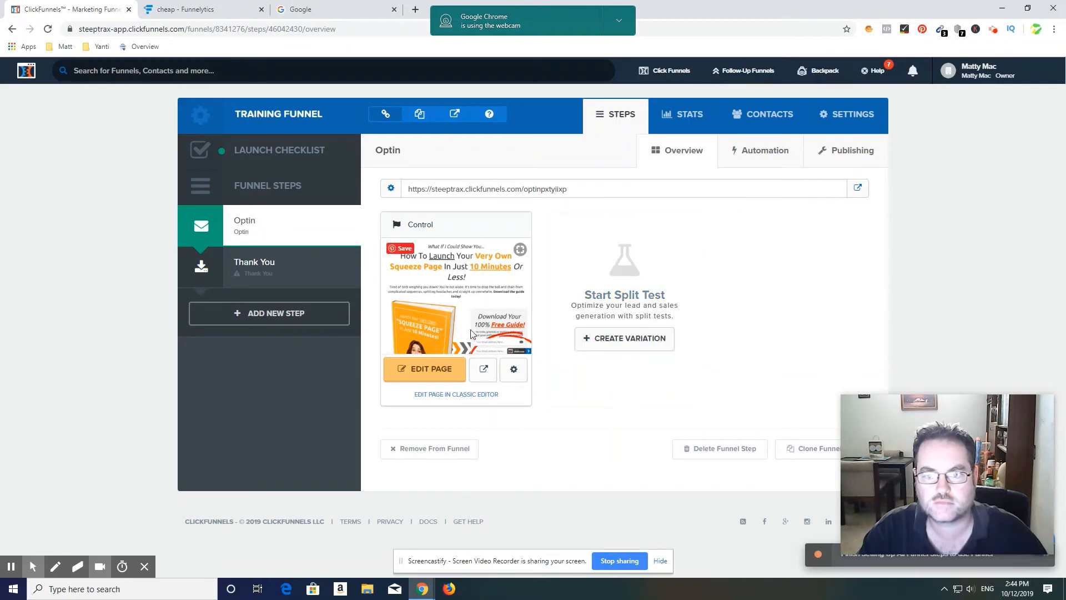
pyautogui.click(435, 371)
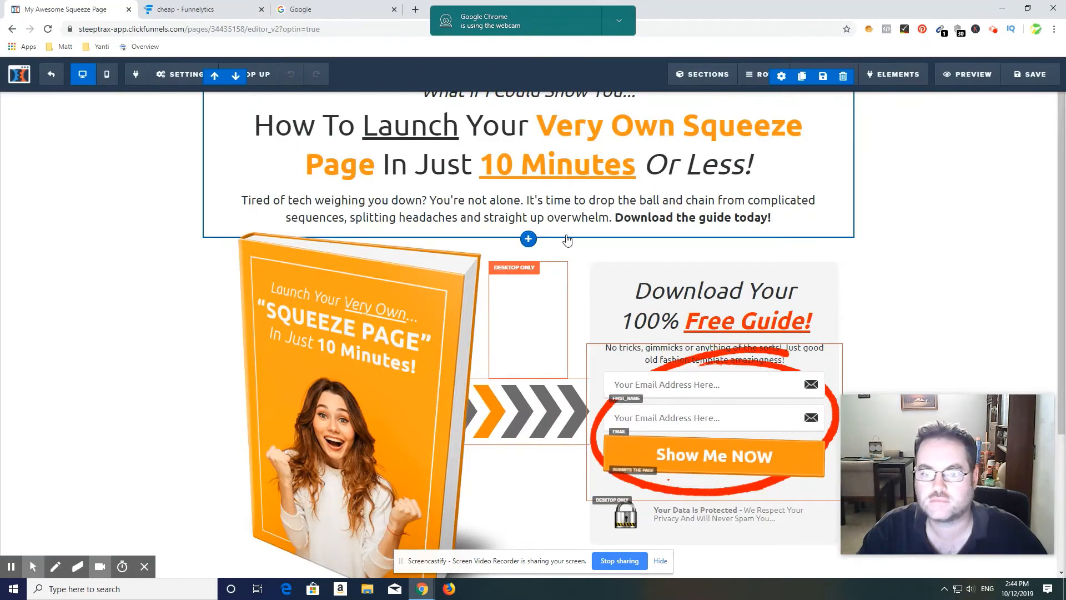
pyautogui.scroll(-1, 211, 103)
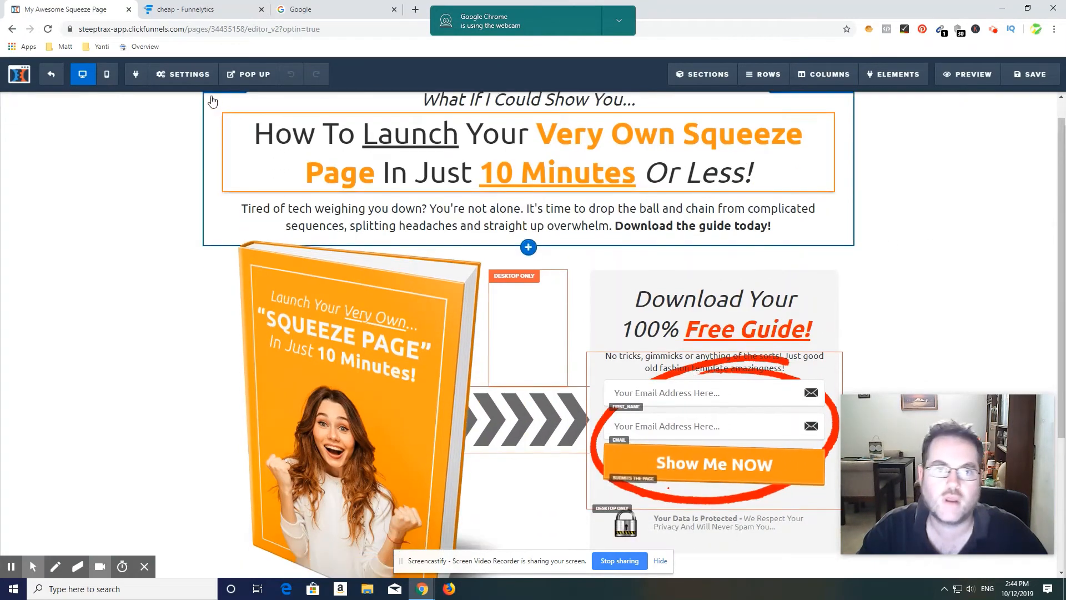
pyautogui.moveTo(192, 77)
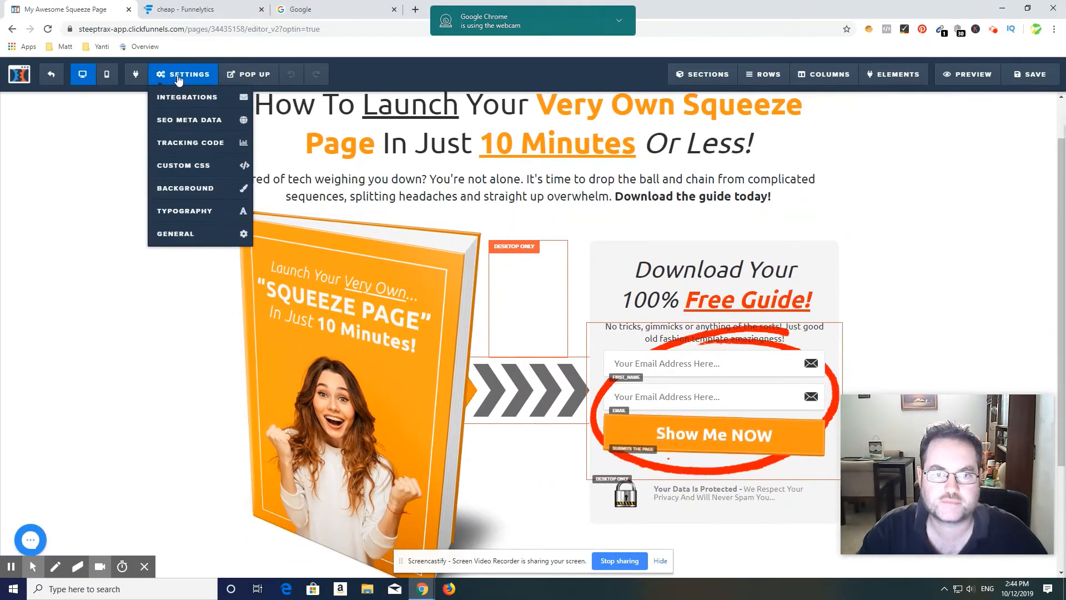
pyautogui.click(173, 236)
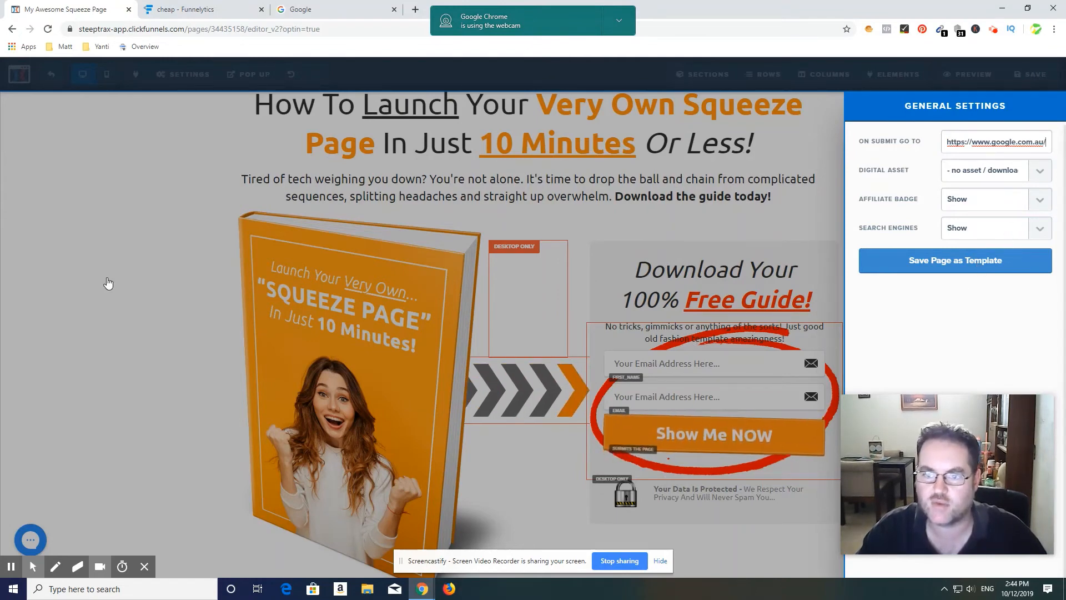
pyautogui.click(136, 330)
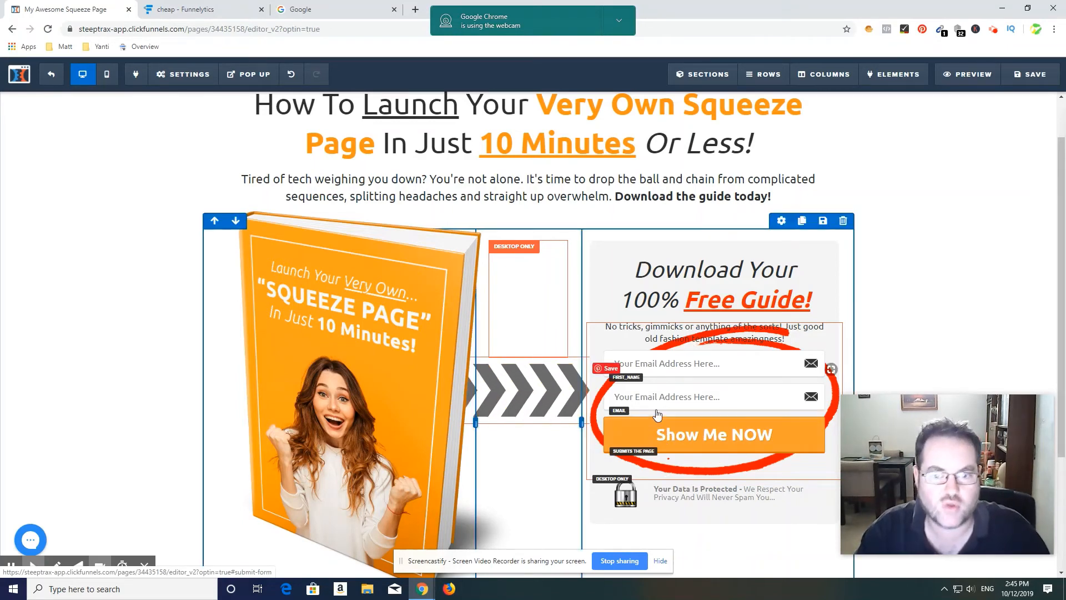
# Step: Save the opt-in page and exit to the funnel's steps overview
pyautogui.click(1029, 75)
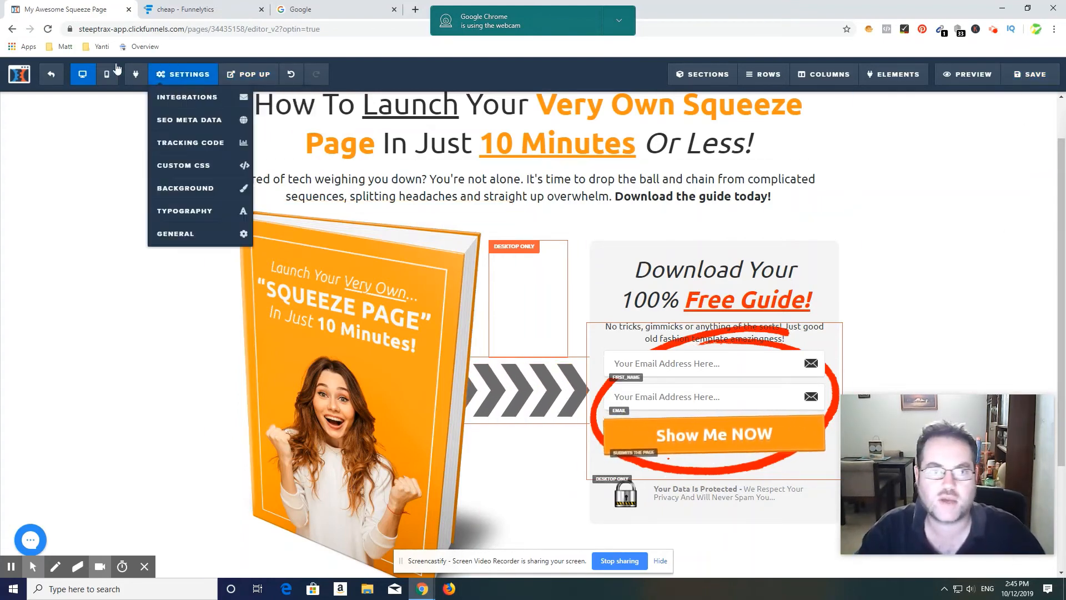
pyautogui.click(52, 81)
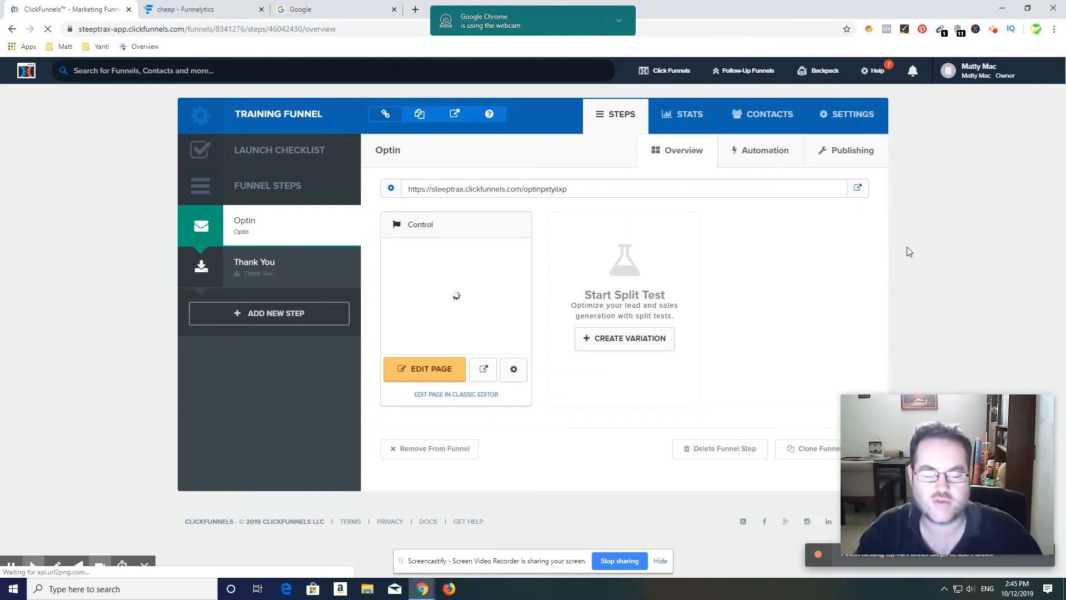
# Step: Apply the Mother Funnel Vintage Squeeze - 4 template, headed "Thanks! Grab your Video", to the Thank You step
pyautogui.click(255, 274)
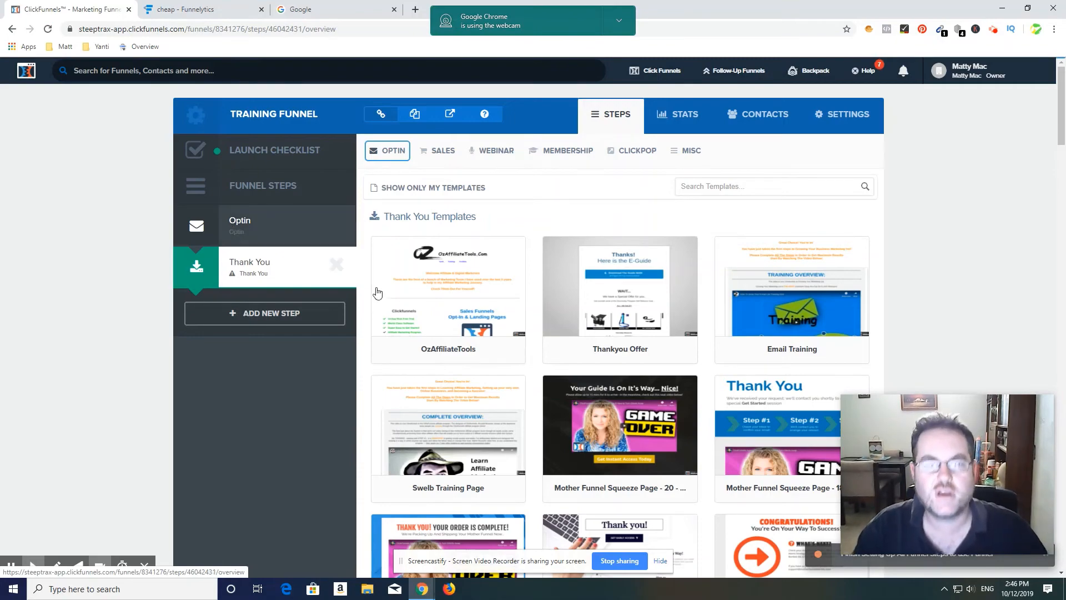
pyautogui.scroll(-3, 967, 287)
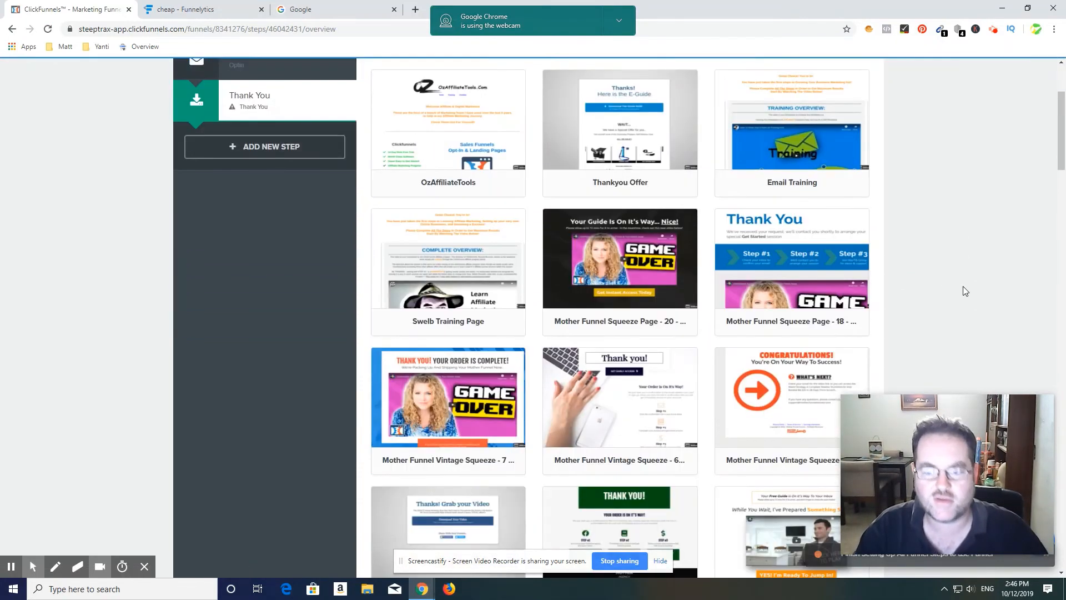
pyautogui.scroll(-6, 963, 285)
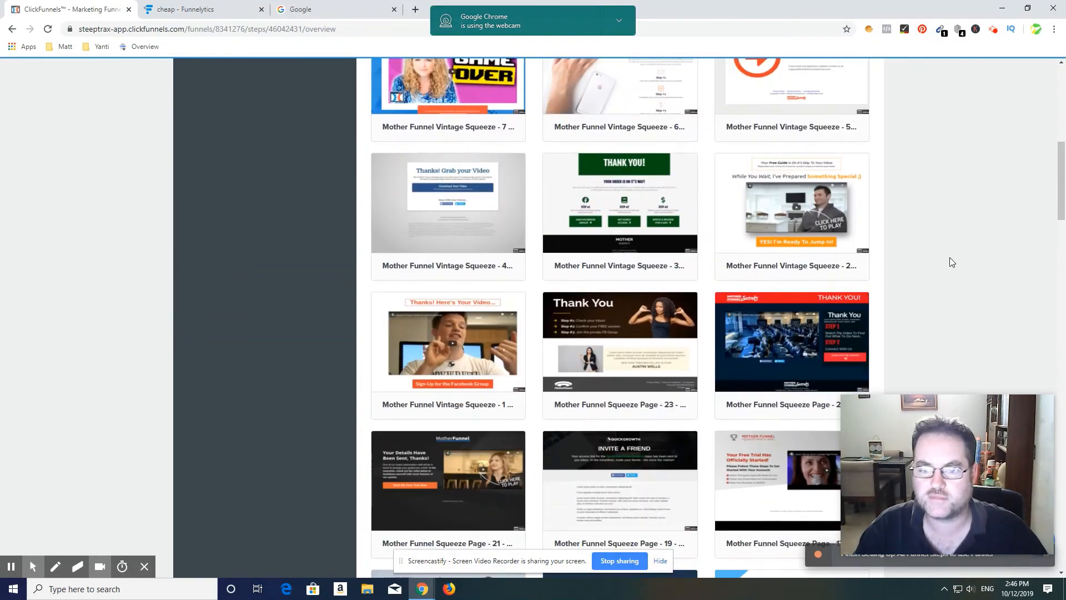
pyautogui.click(443, 197)
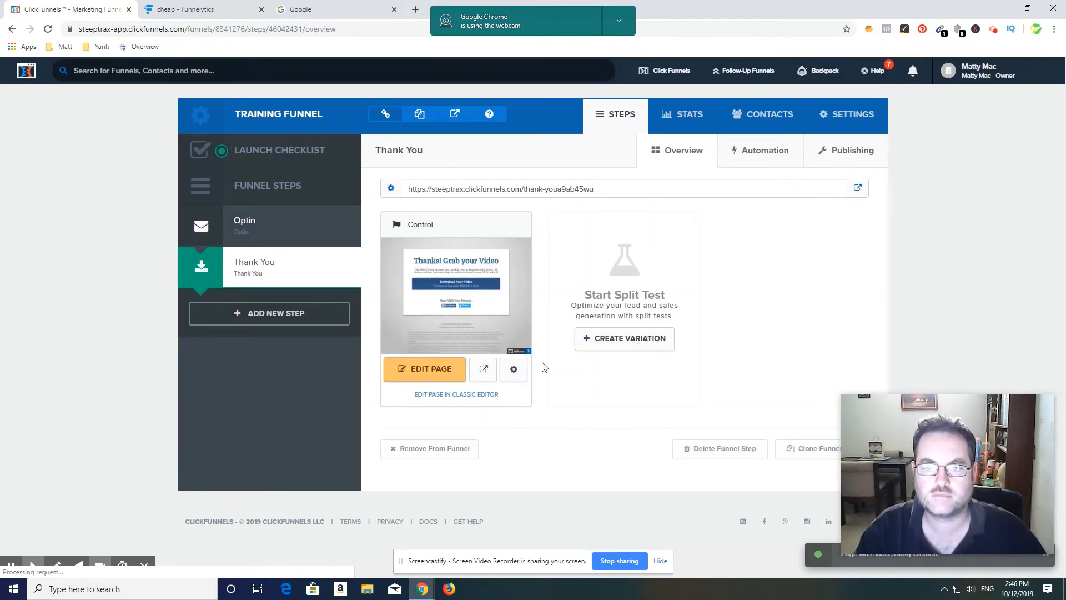
# Step: Open the Thank You page for editing and review the download button's Go to Website URL action options
pyautogui.click(423, 371)
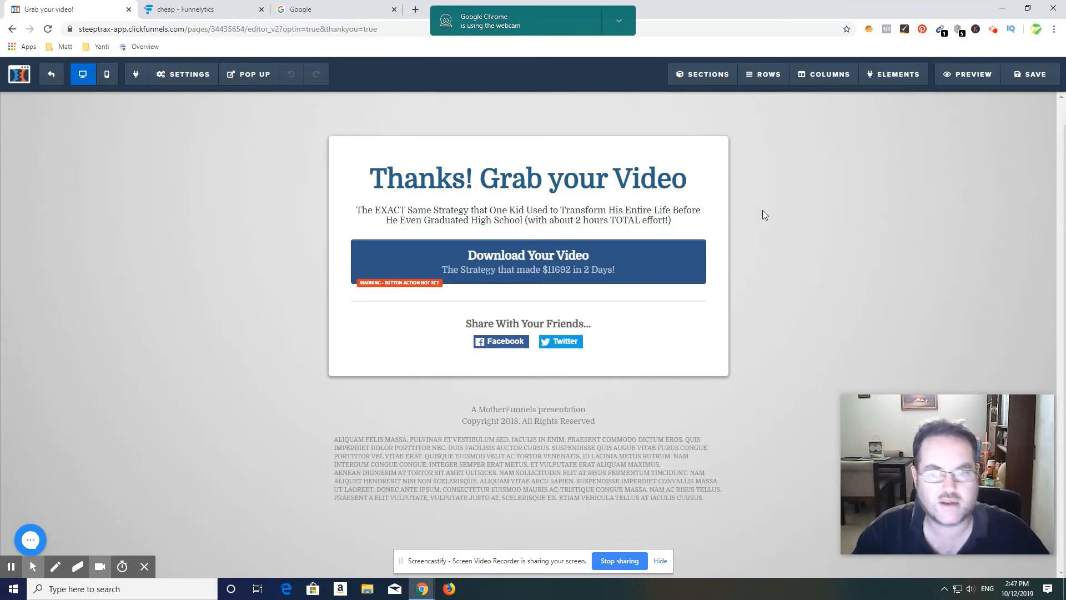
pyautogui.click(461, 277)
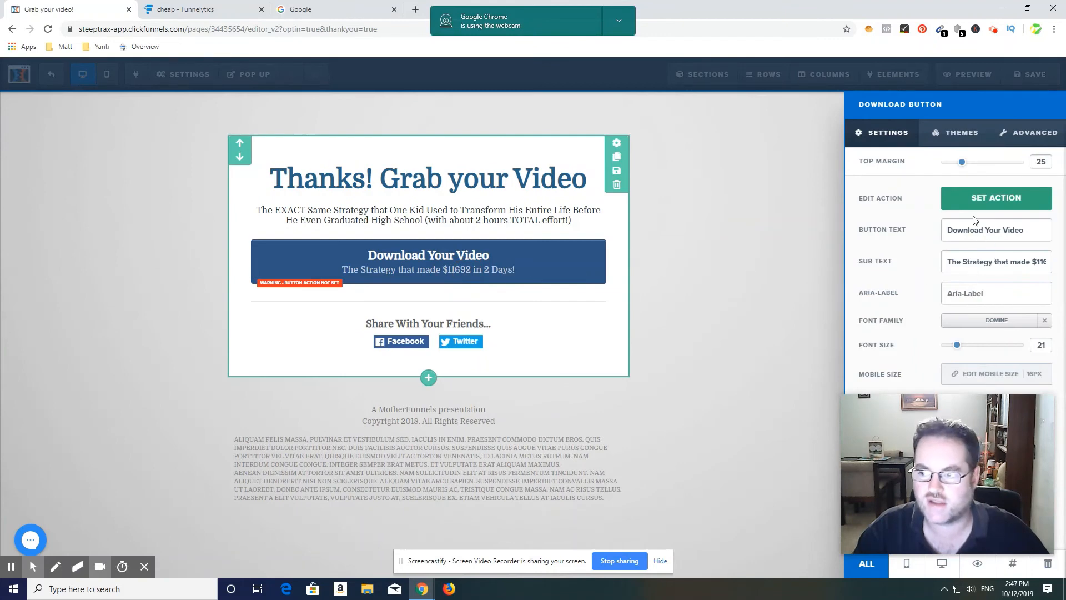
pyautogui.click(971, 206)
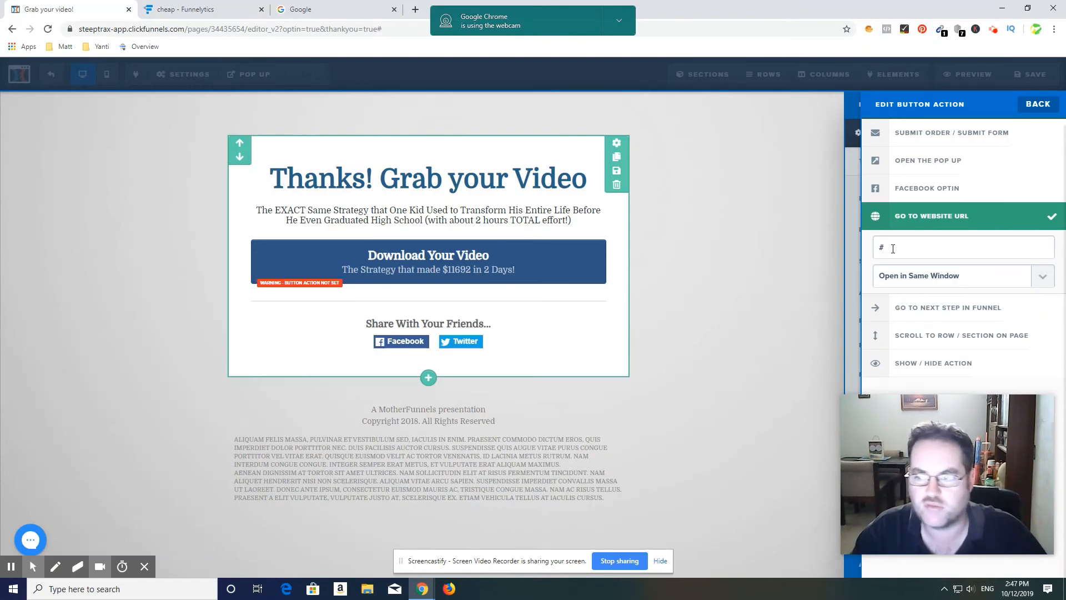
pyautogui.click(752, 253)
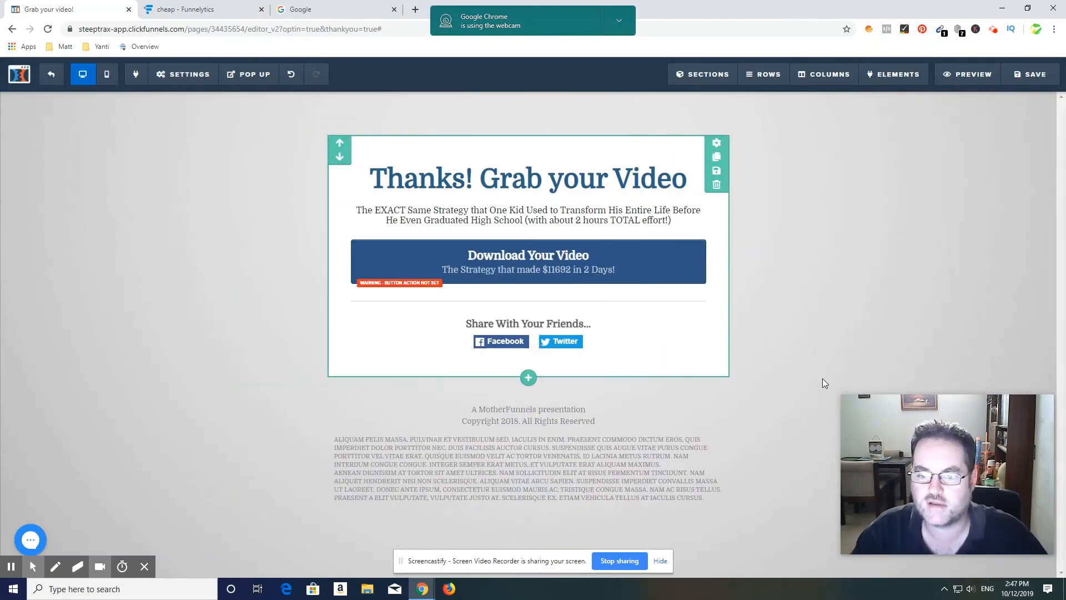
# Step: Delete the last lines of the footer's placeholder disclaimer paragraph, from just after "AE" to its end
pyautogui.click(498, 468)
pyautogui.click(447, 476)
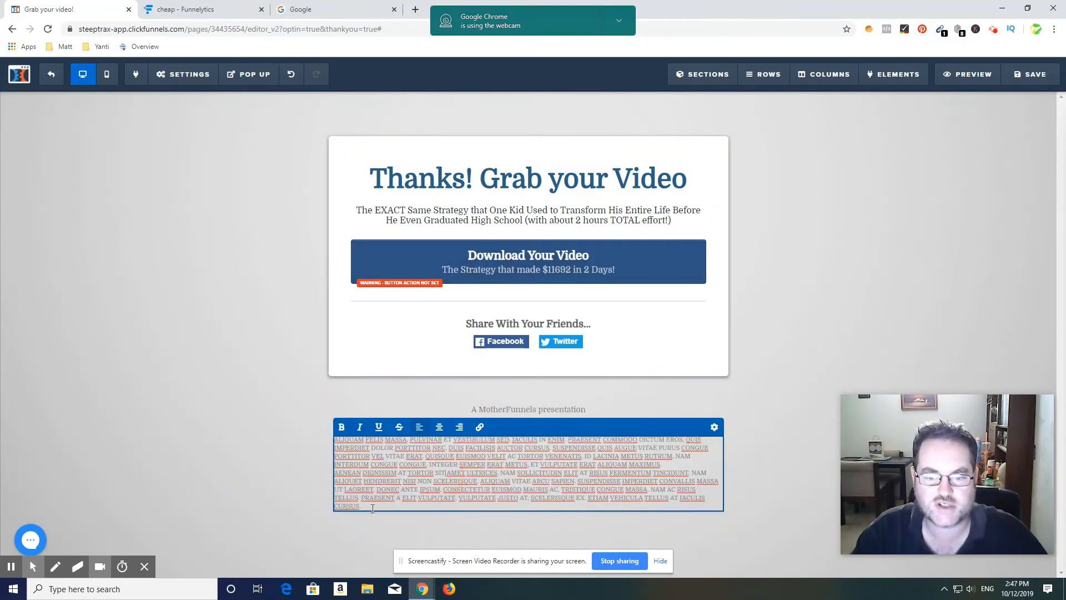
pyautogui.moveTo(372, 508); pyautogui.dragTo(342, 472)
pyautogui.press('BackSpace')
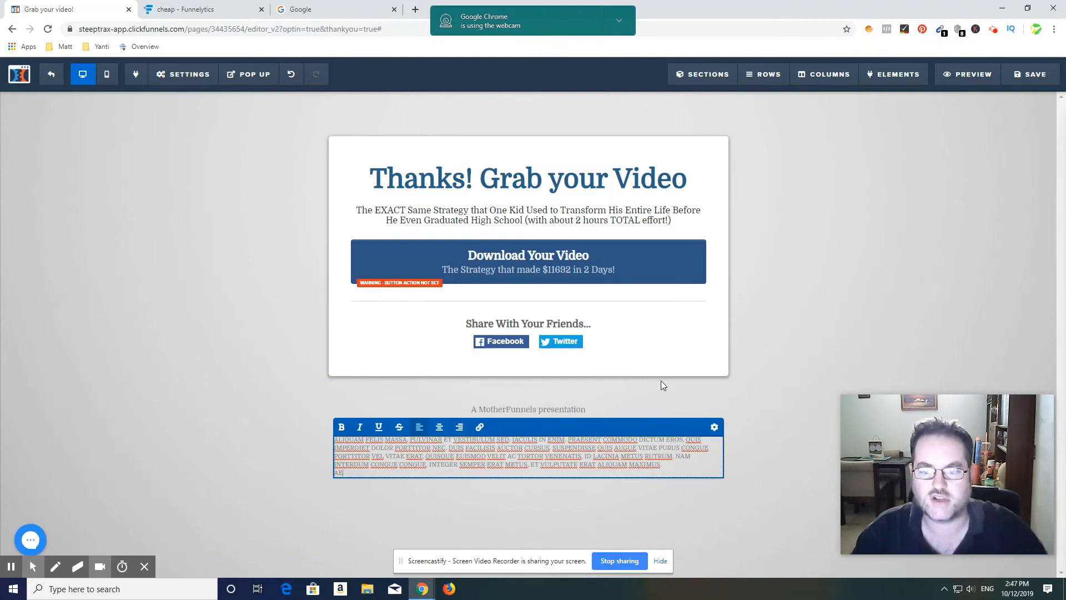
pyautogui.click(533, 403)
pyautogui.click(586, 408)
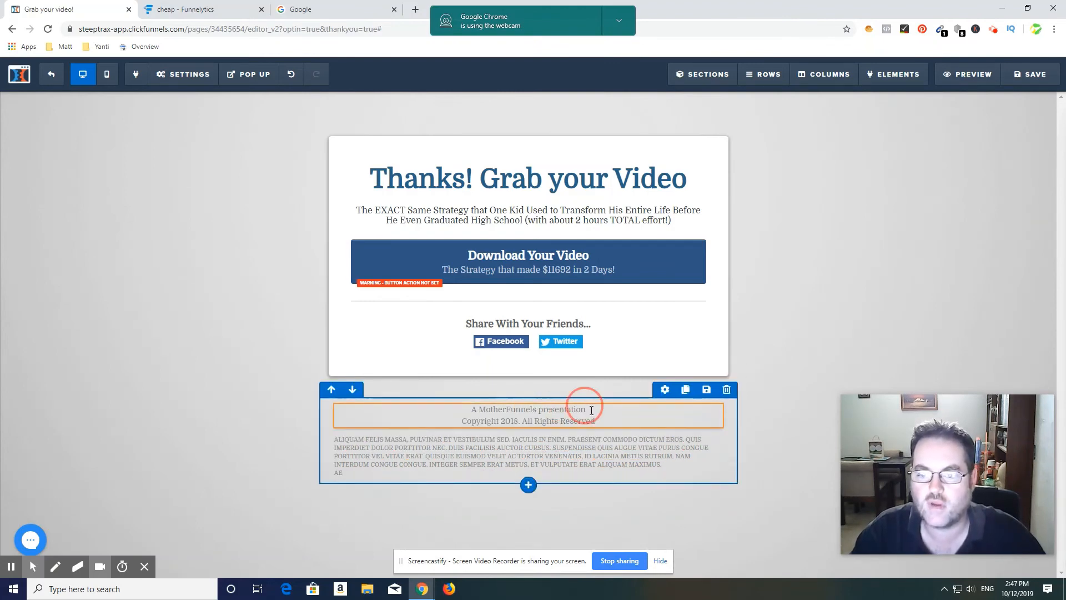
pyautogui.moveTo(588, 411); pyautogui.dragTo(510, 415)
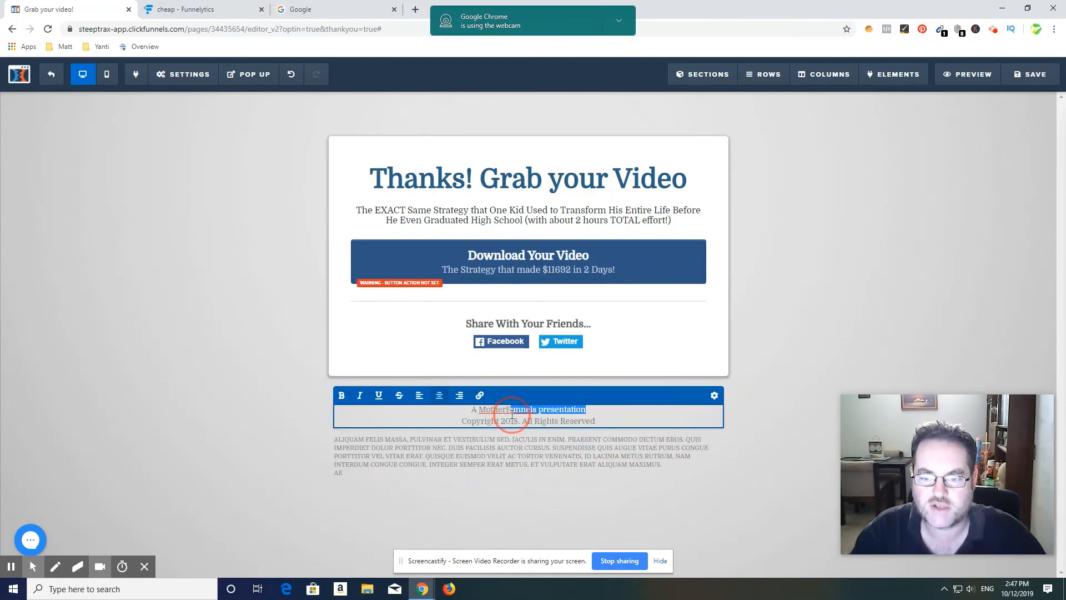
pyautogui.click(775, 344)
pyautogui.click(817, 264)
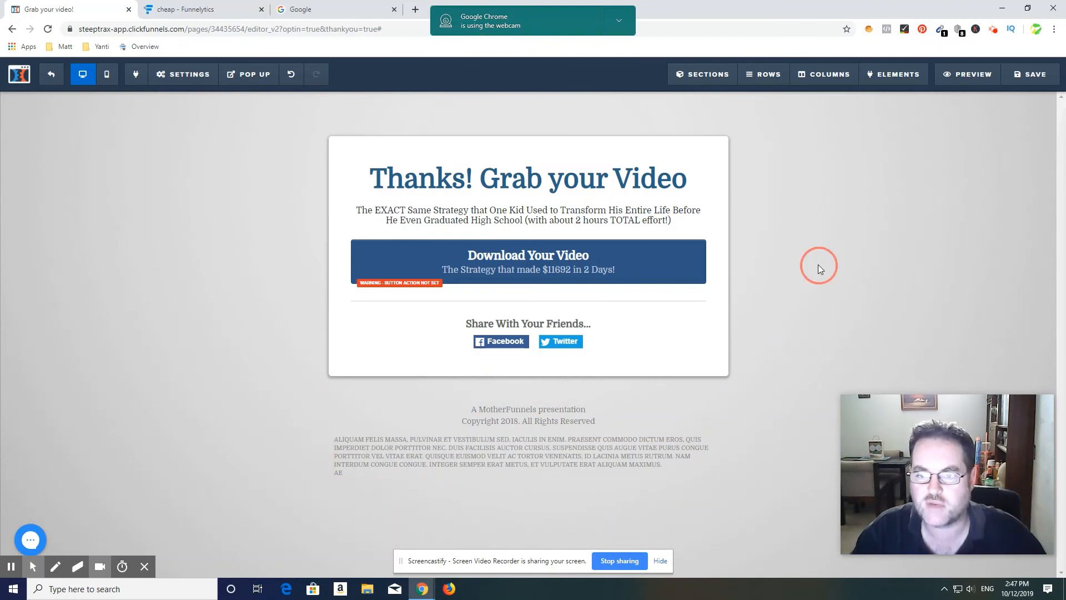
# Step: Change the headline to "Thanks! Grab your Video Now!!" with a line break after "Thanks!", and exit to the funnel step overview
pyautogui.click(505, 182)
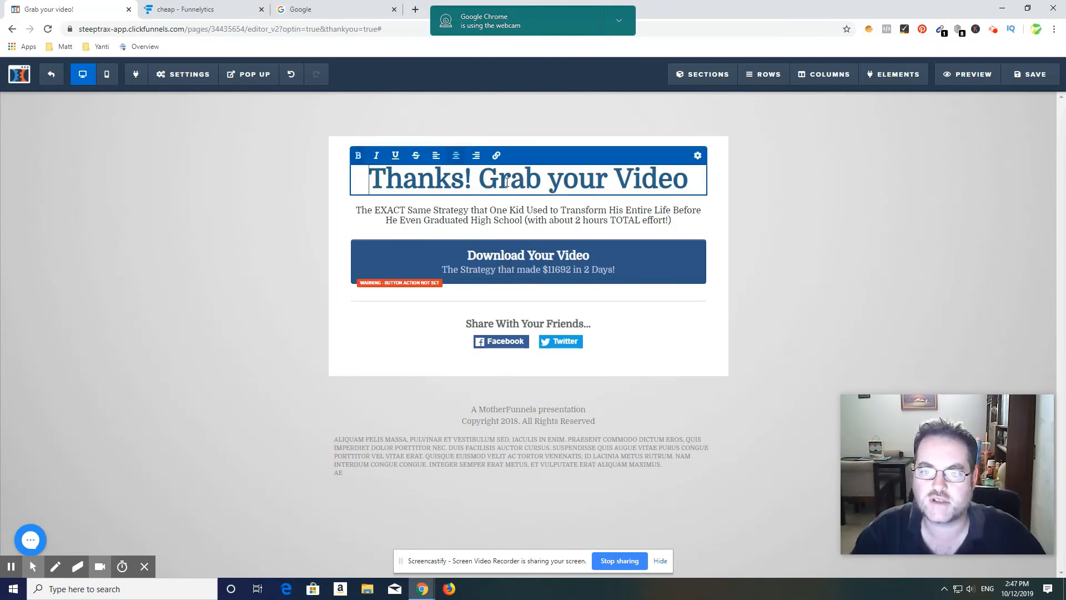
pyautogui.click(689, 182)
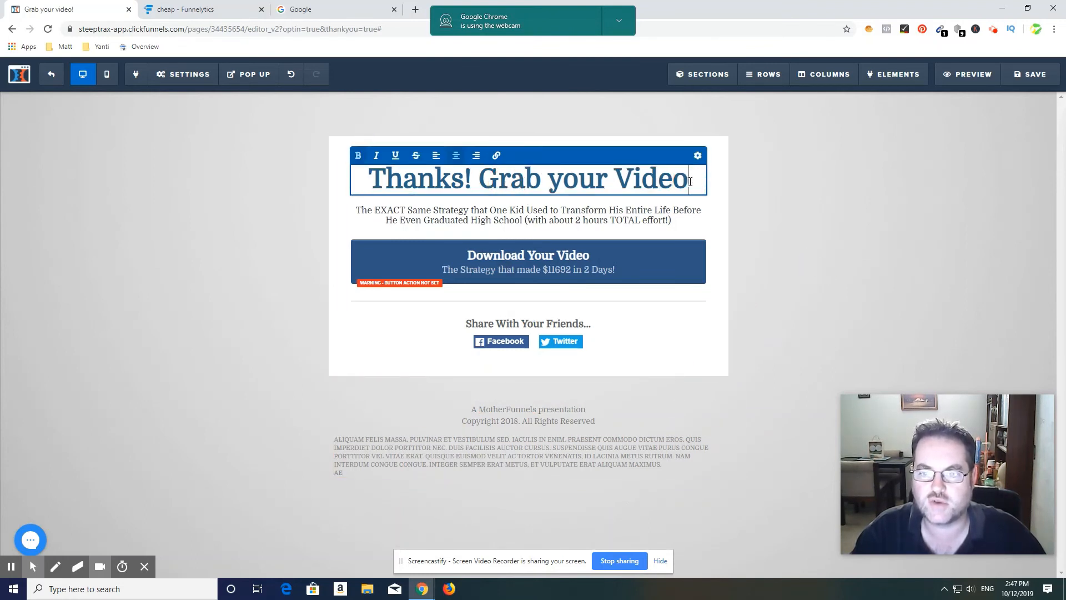
pyautogui.write('Now')
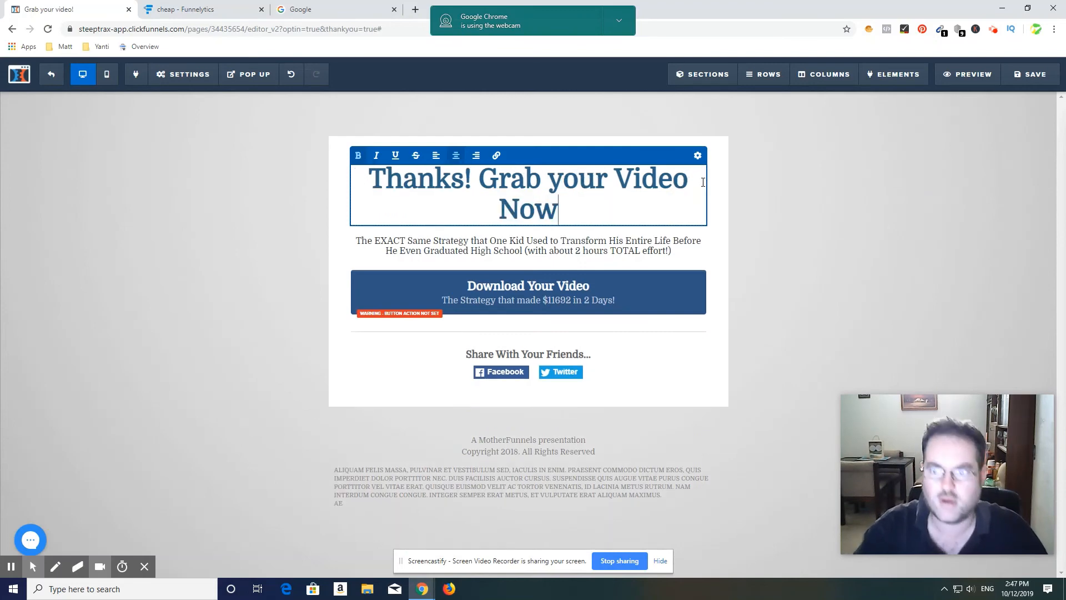
pyautogui.write('!!')
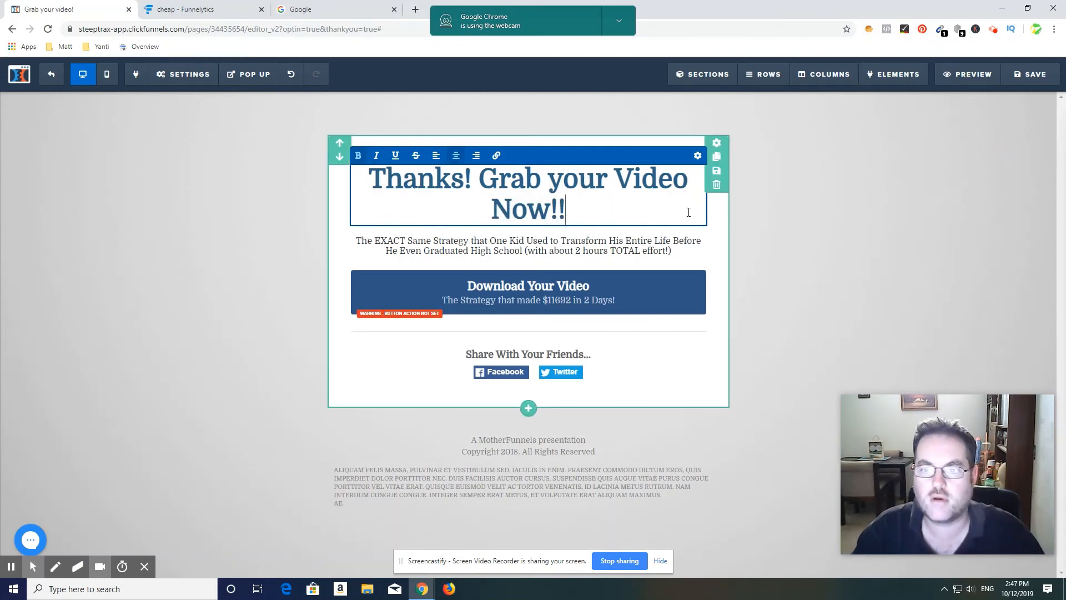
pyautogui.click(486, 176)
pyautogui.press('Return')
pyautogui.click(872, 209)
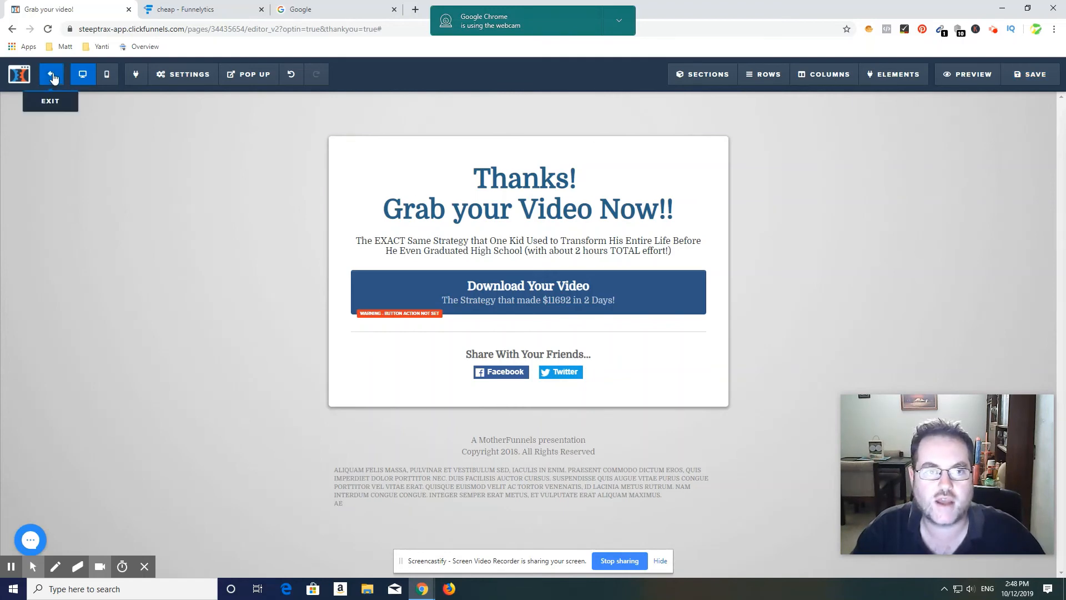
pyautogui.click(53, 76)
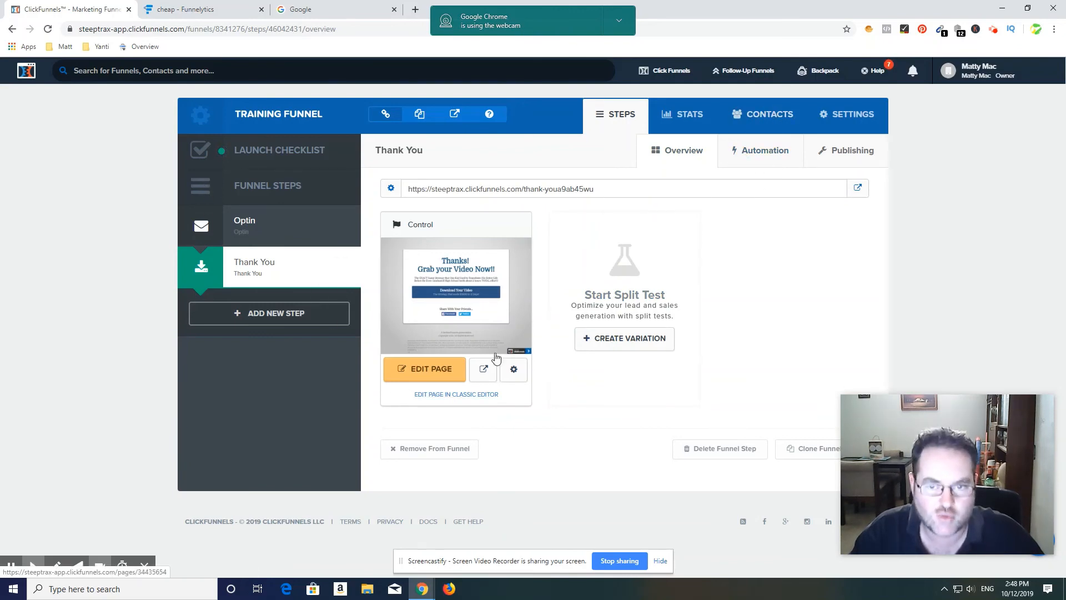
# Step: View the funnel's contacts list and return to the funnel steps
pyautogui.click(749, 114)
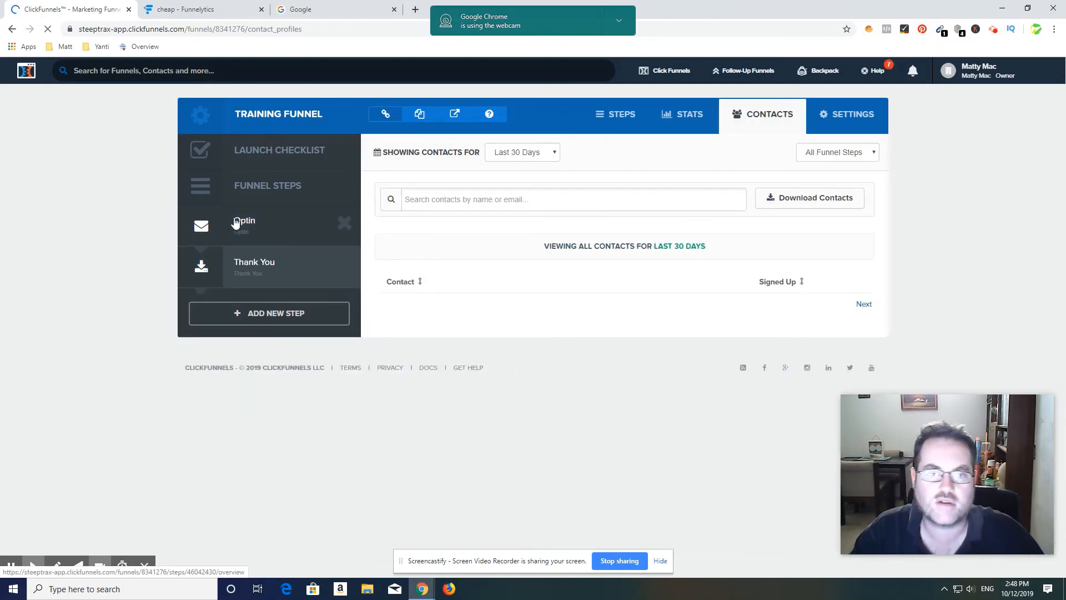
pyautogui.click(619, 120)
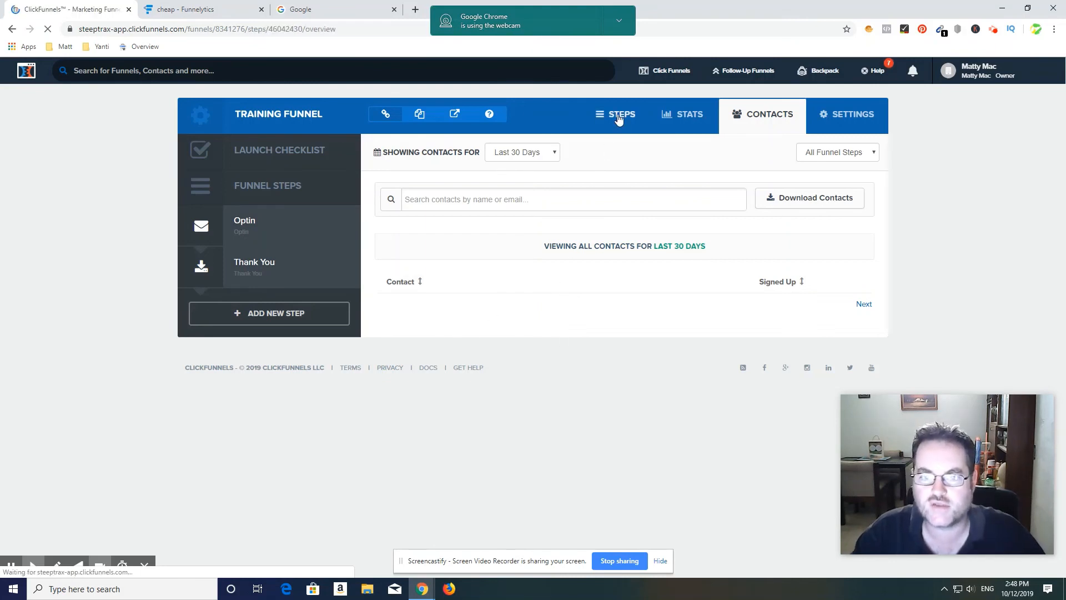